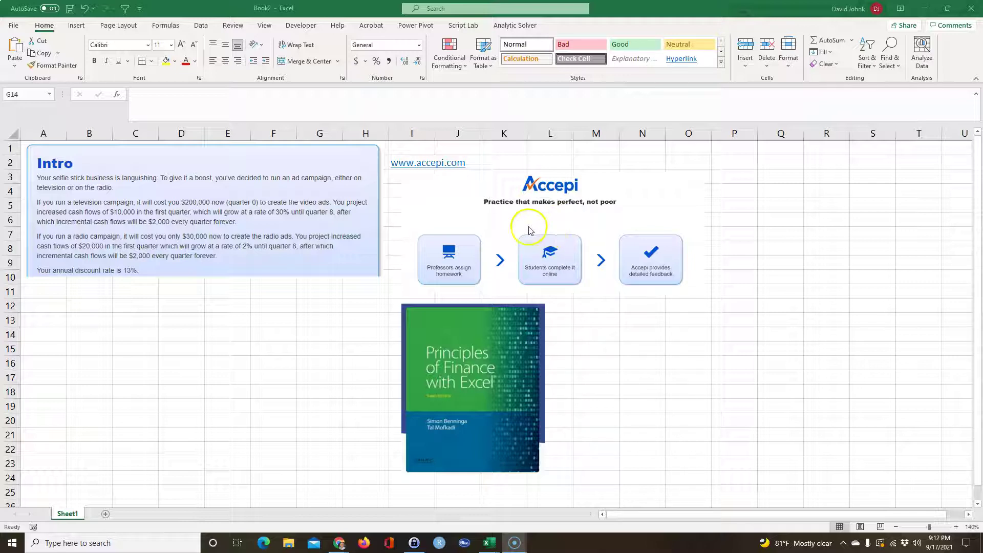
Step: Move the Accepi picture and the book cover picture out to column S, clearing the area beside the intro text
left_click(562, 220)
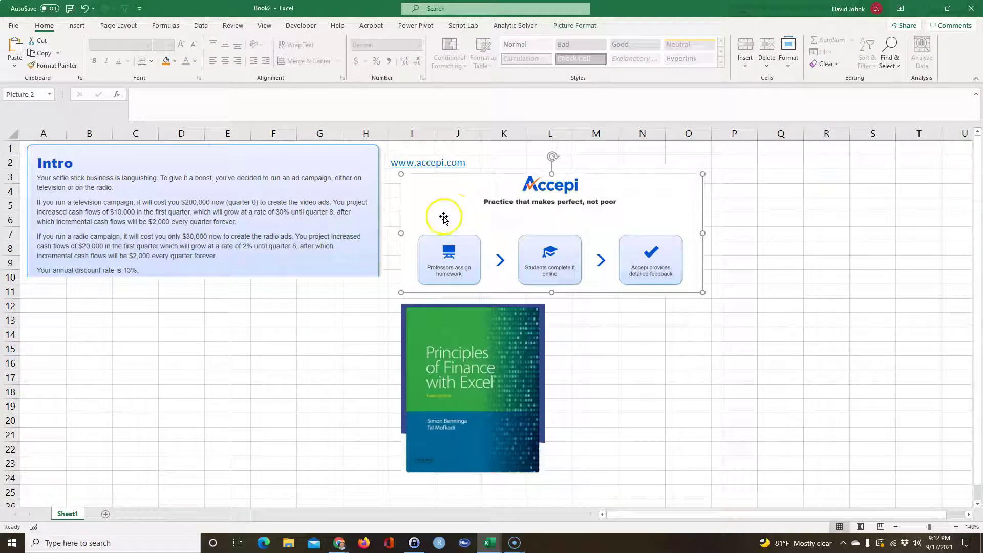
left_click_drag(417, 207, 903, 169)
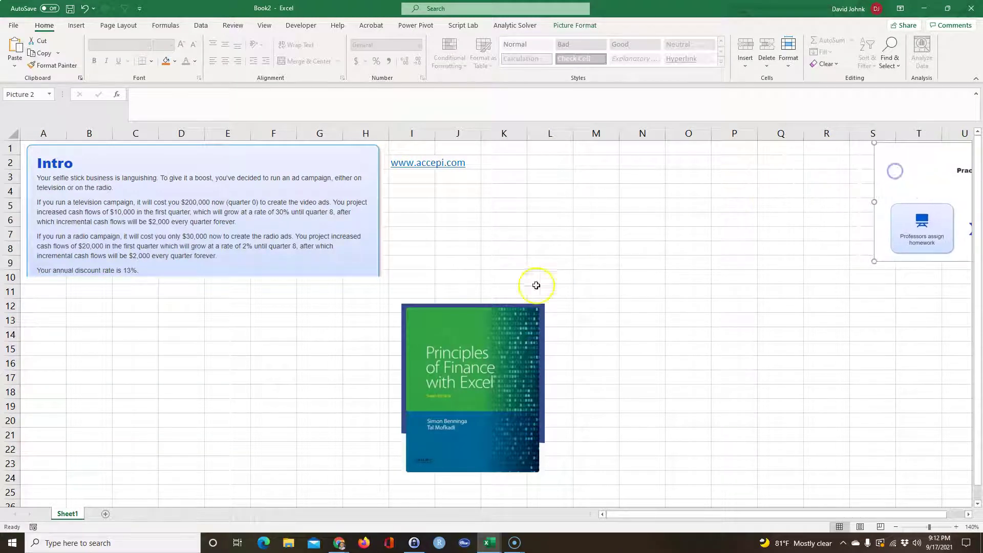
left_click_drag(406, 315, 458, 202)
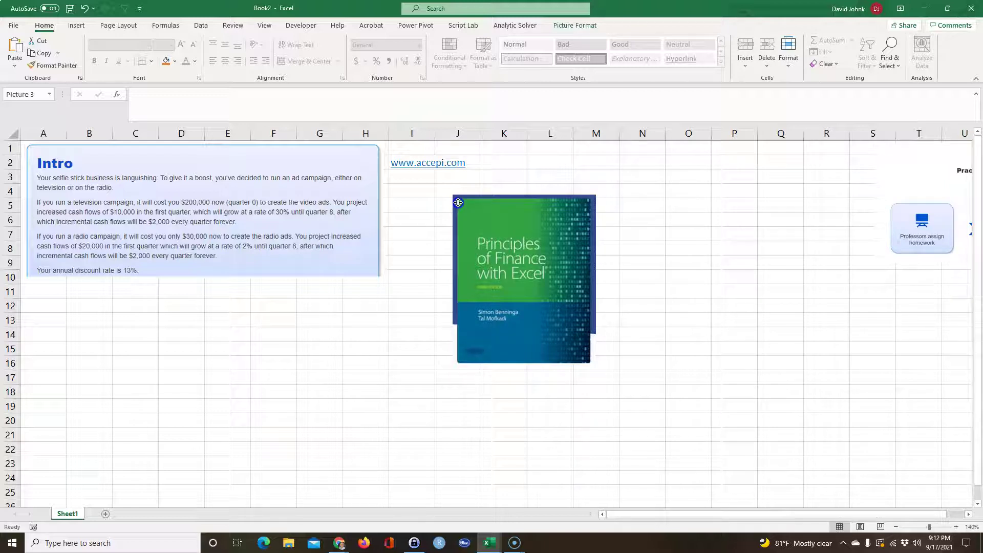
left_click_drag(469, 207, 894, 297)
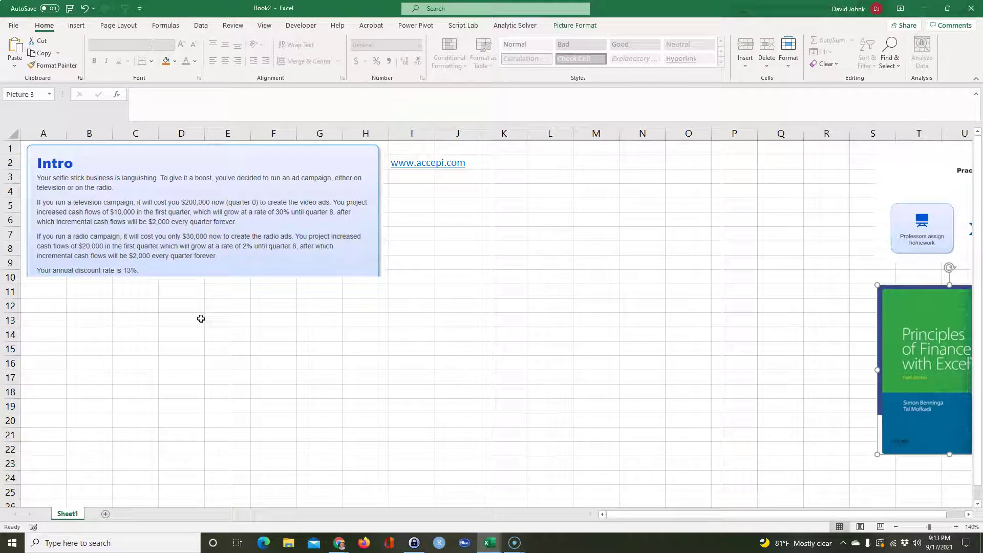
Step: Enter the heading "Given:" in cell A12 and make it bold and underlined
left_click(51, 292)
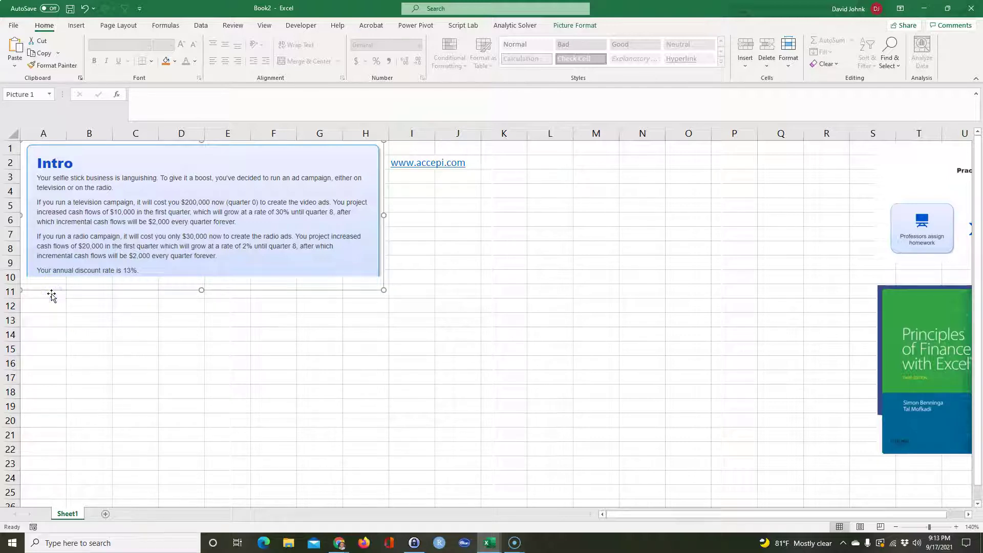
left_click(47, 309)
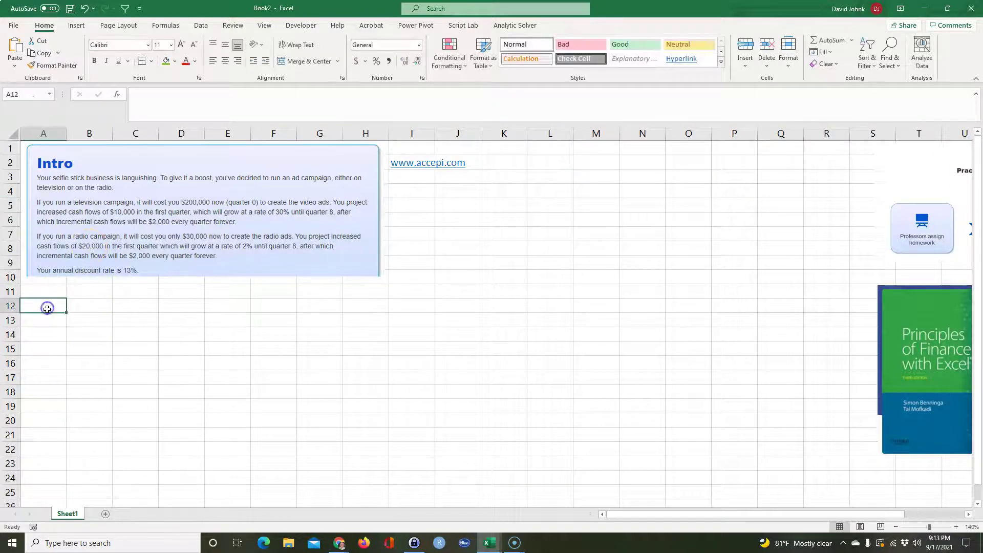
type("Given")
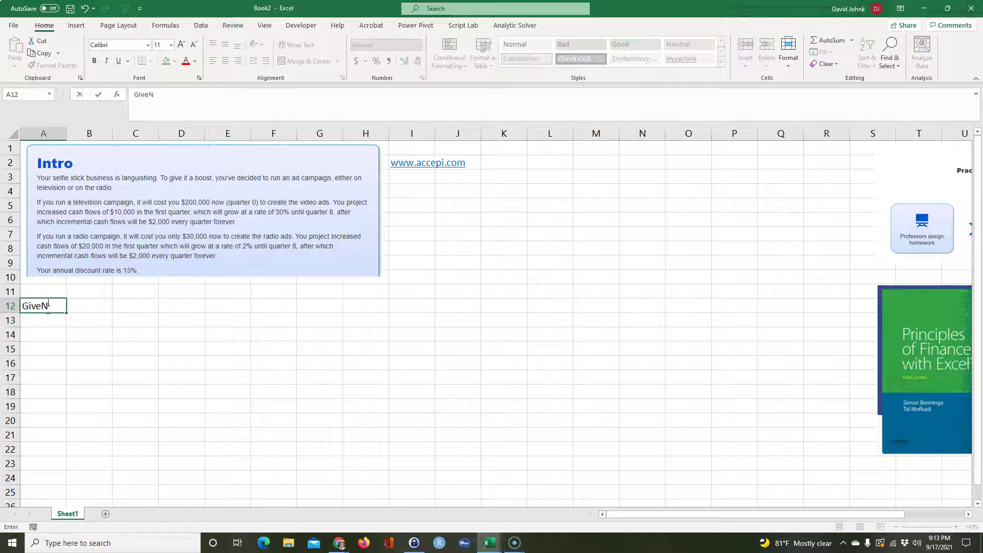
key("Return")
left_click(47, 309)
left_click(98, 59)
left_click(118, 61)
Step: Enter the label "Television" in cell A13
left_click(41, 320)
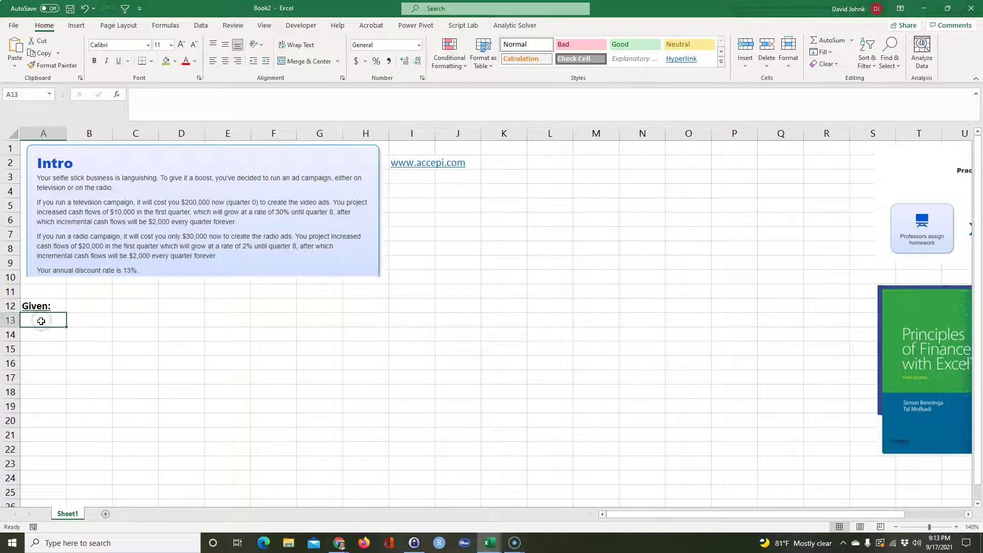
type("Television")
key("Return")
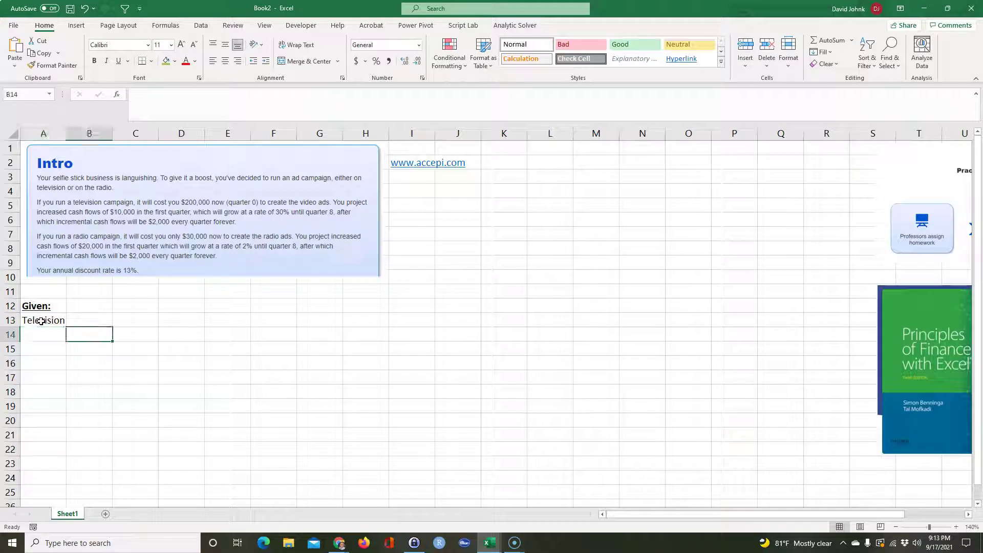
Step: Fill in row 14 with the discount rate: label "r", value 13%, unit "/year"
type("t")
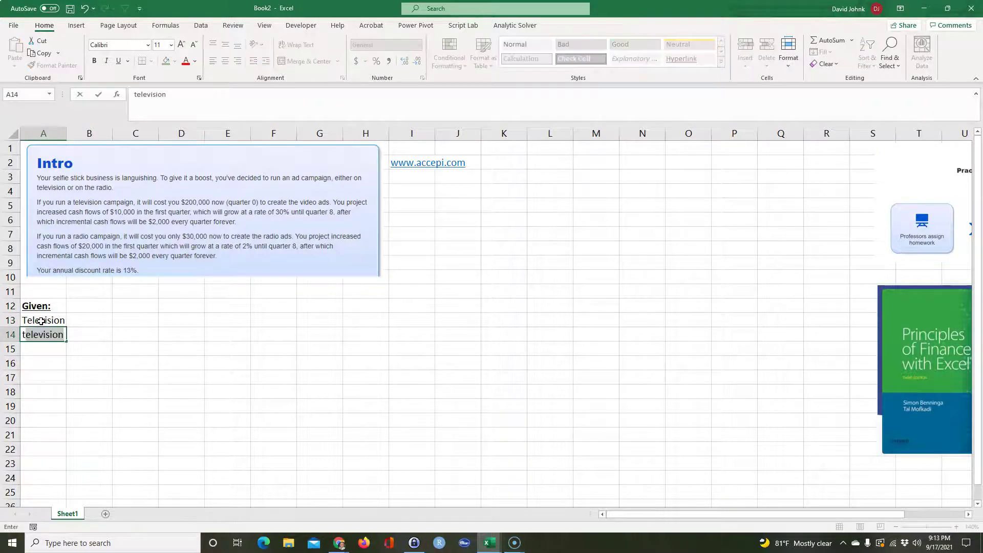
type("r")
key("BackSpace")
type("r")
key("Tab")
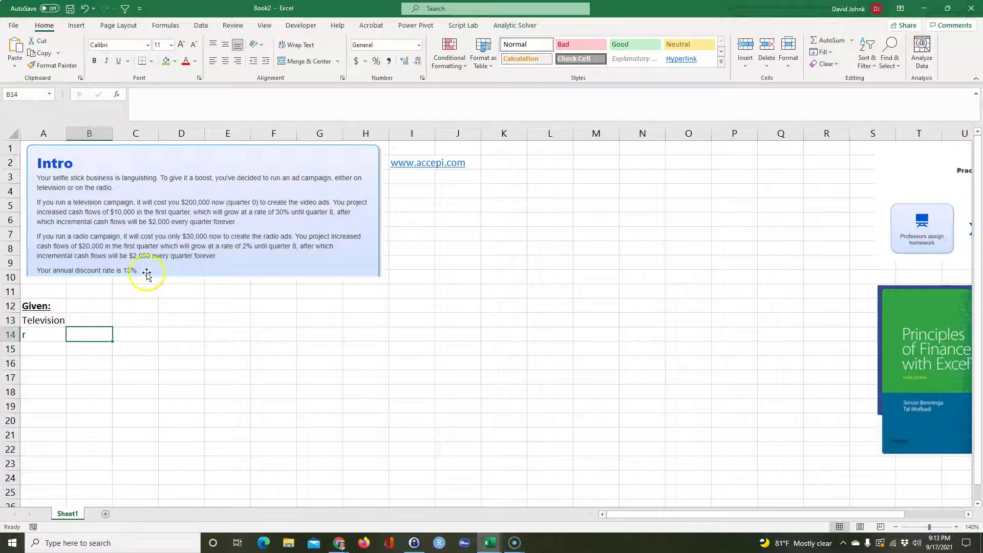
type("1")
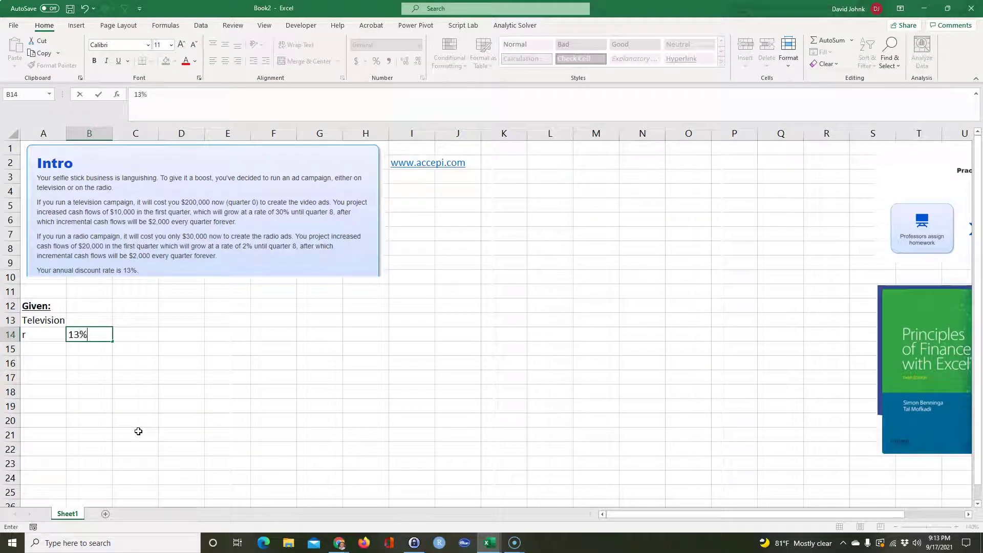
type("3%")
key("Tab")
type("'/")
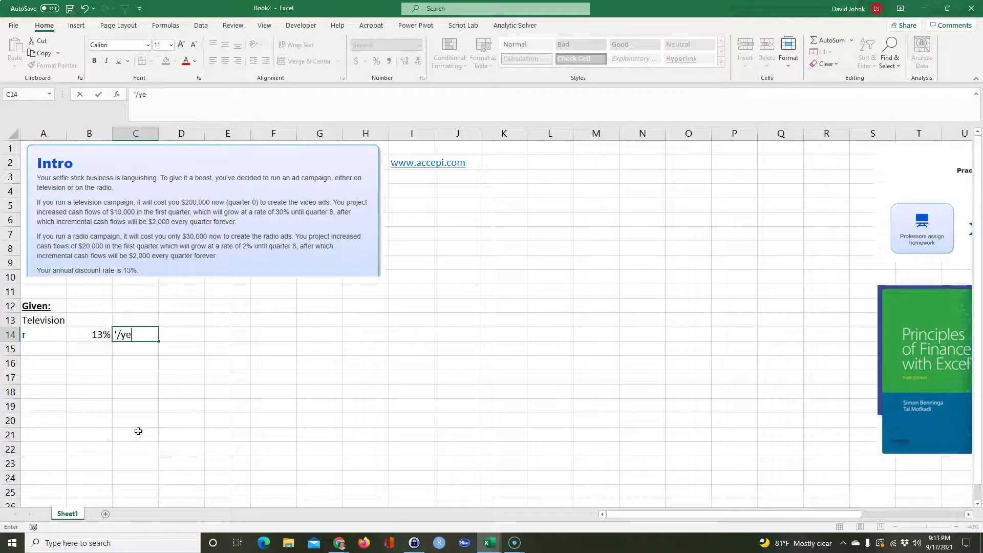
key("Return")
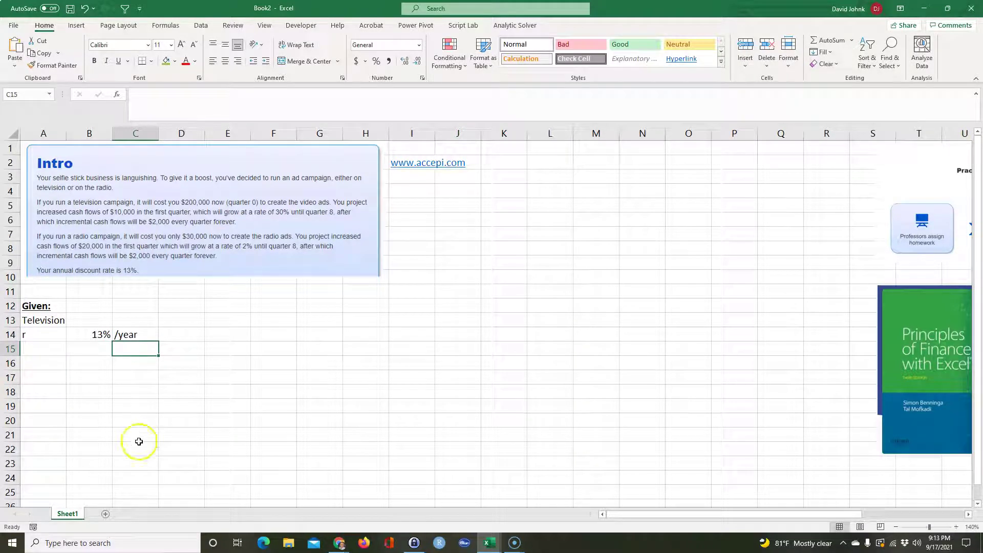
Step: Fill in row 15 with the growth rate: label "g", value 30%, unit "/qtr"
left_click(45, 353)
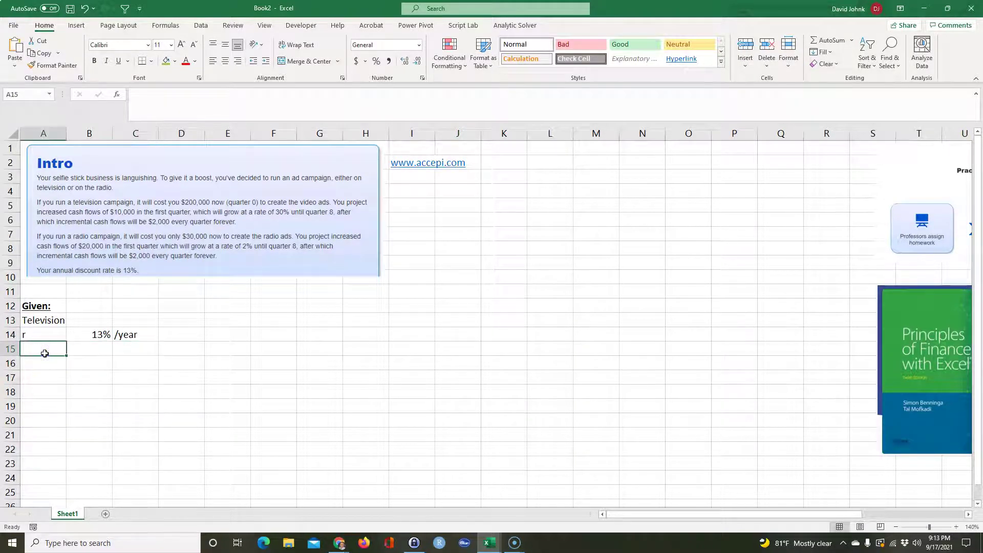
type("g")
key("Delete")
left_click(90, 349)
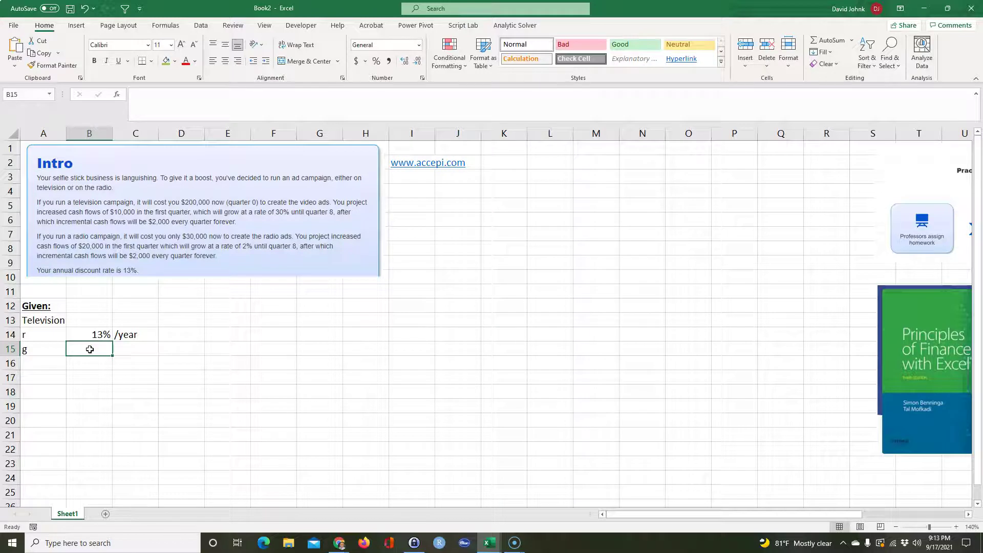
type("30")
key("Tab")
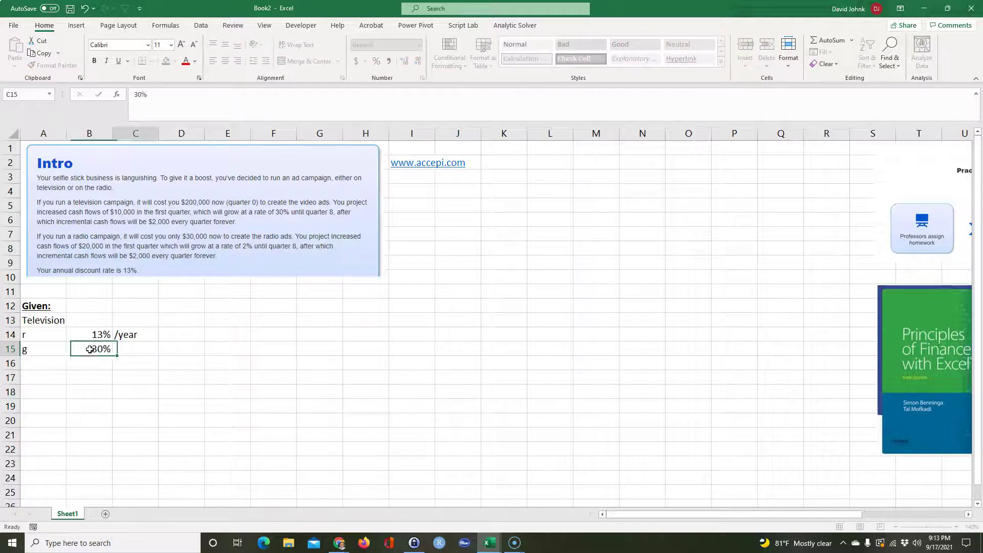
type("'/qtr")
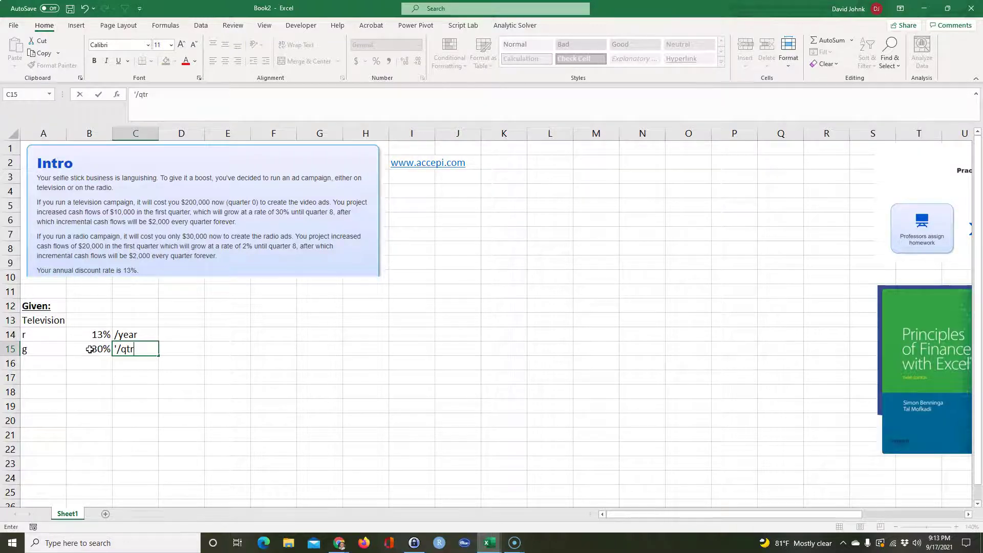
key("Return")
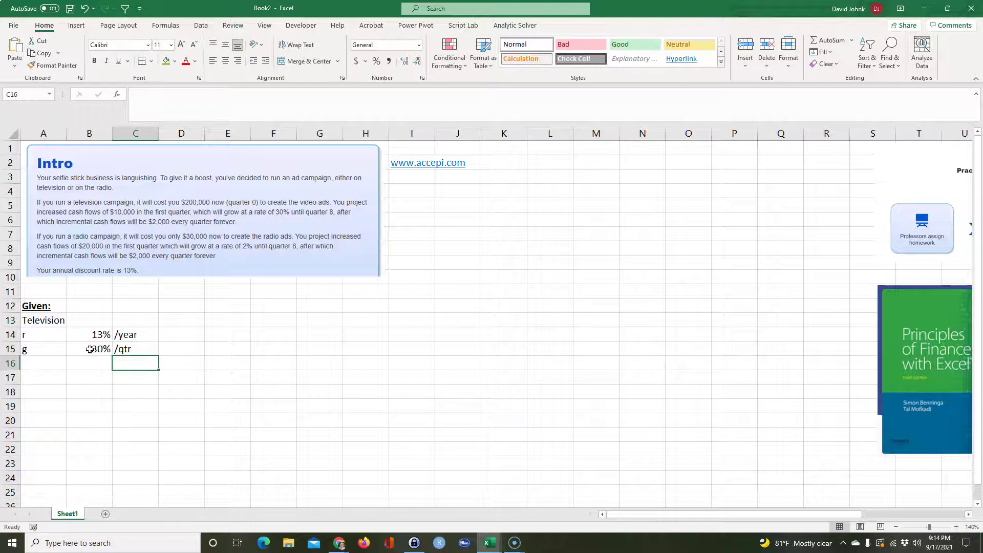
Step: Draw a timeline with solid borders along the bottom of B18:I18 and down the left side of B19:B20
left_click(87, 392)
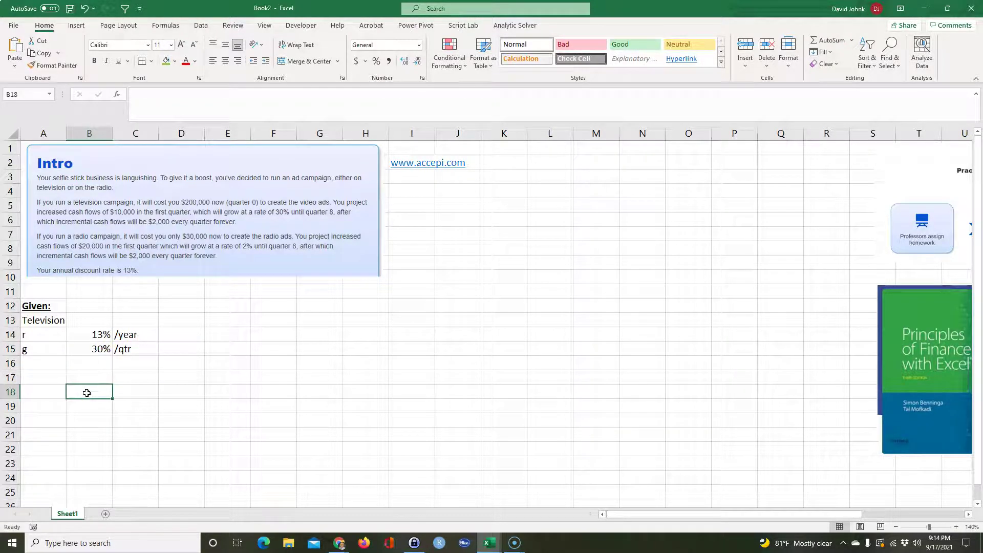
left_click(151, 62)
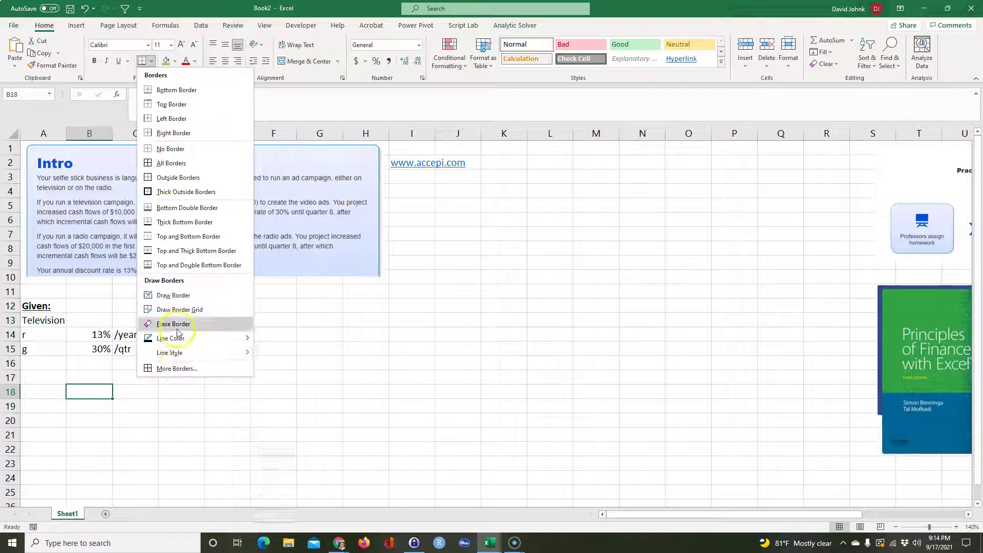
mouse_move(177, 348)
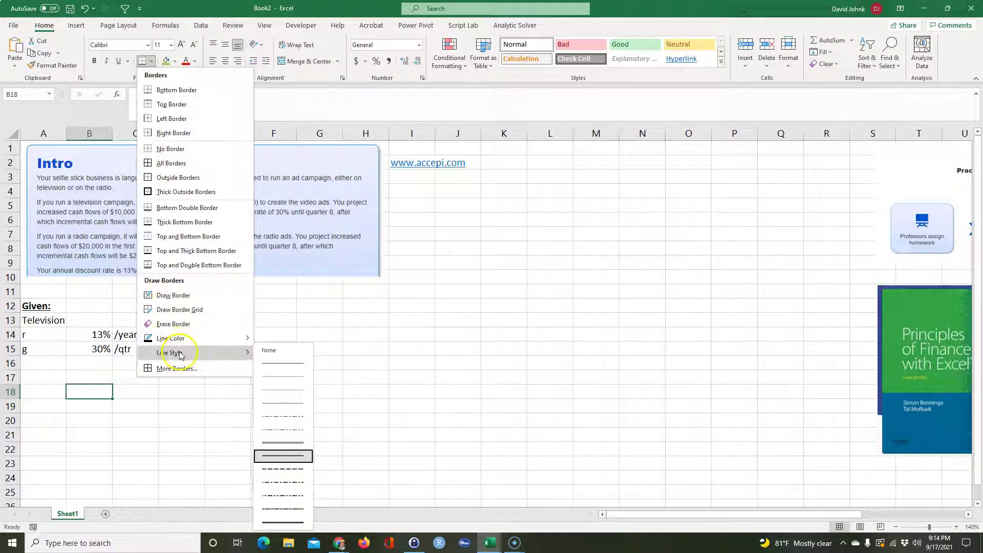
left_click(288, 451)
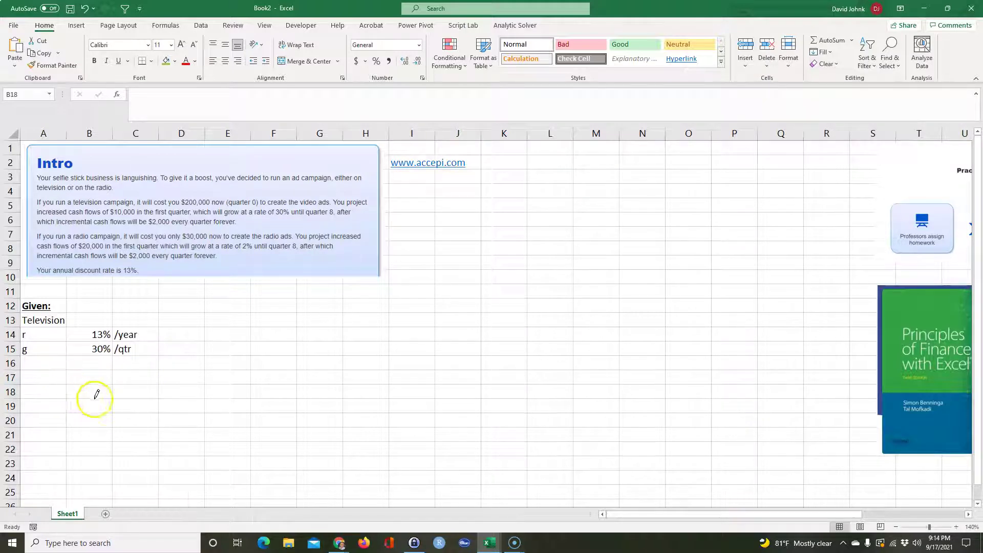
left_click_drag(96, 395, 416, 395)
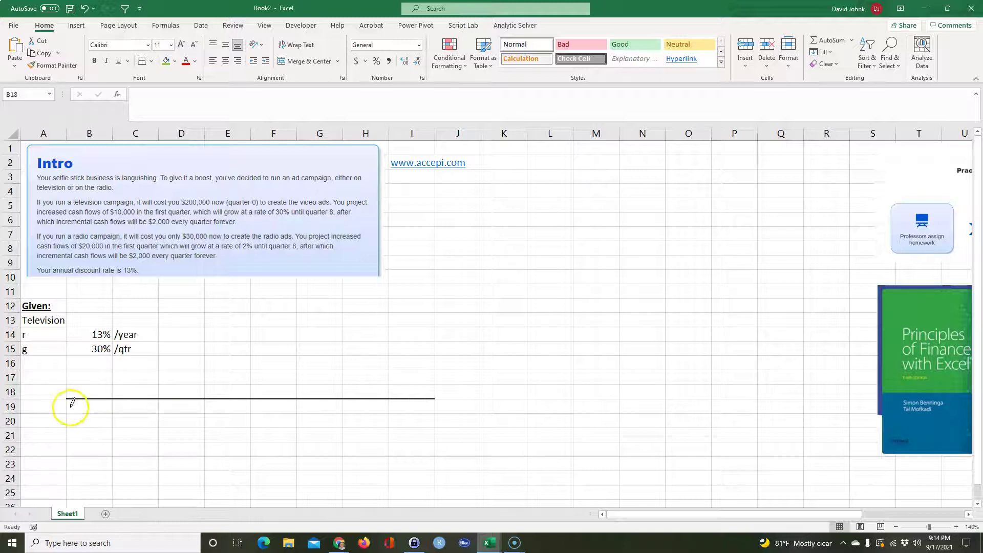
left_click_drag(73, 397, 68, 428)
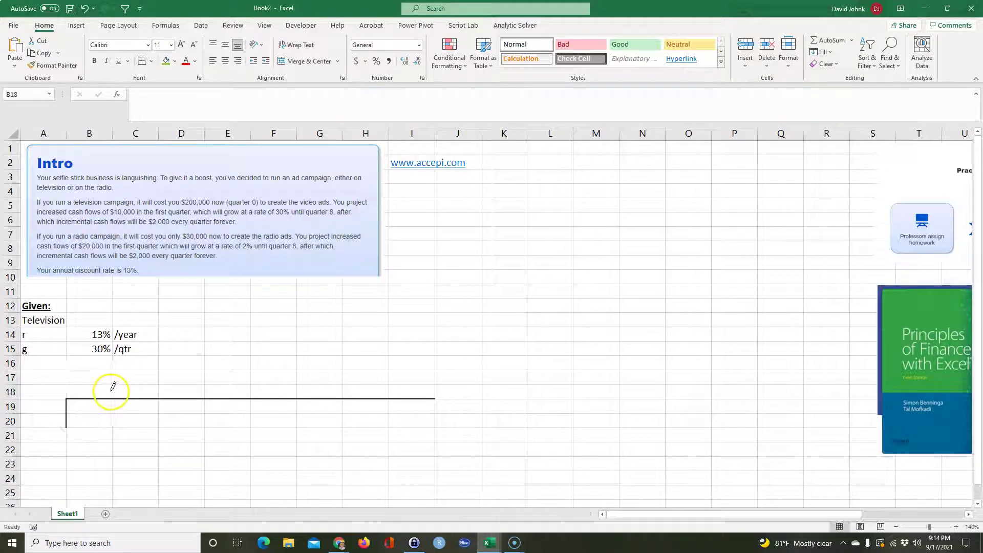
Step: Draw eight upward tick marks on the right edges of cells B18 to I18, and stop drawing borders
left_click(112, 390)
left_click(158, 386)
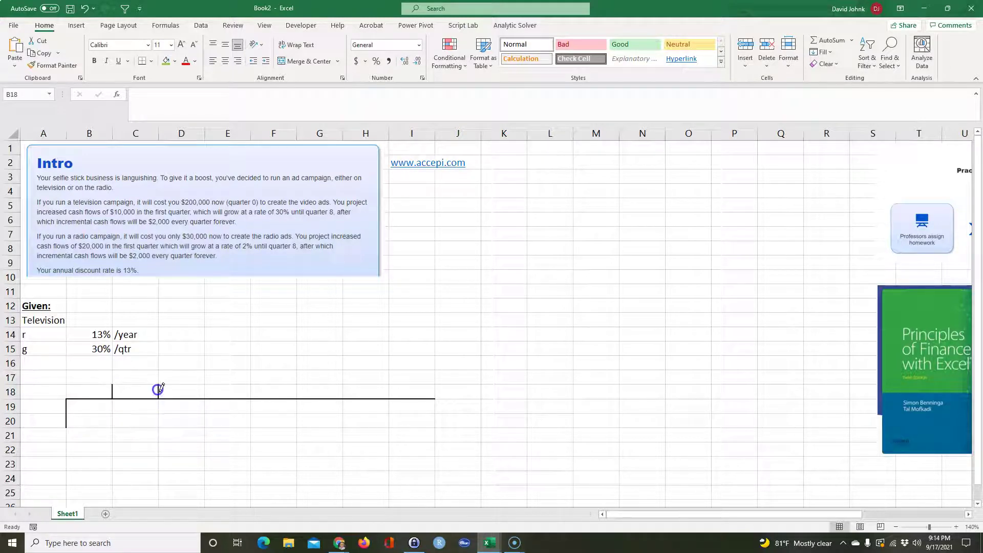
left_click(204, 388)
left_click(251, 388)
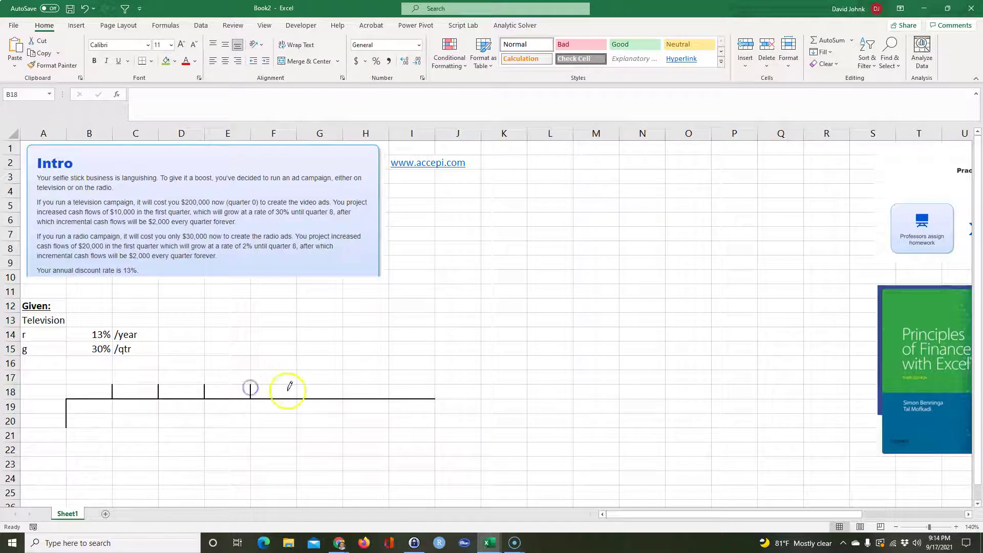
left_click(297, 388)
left_click(343, 388)
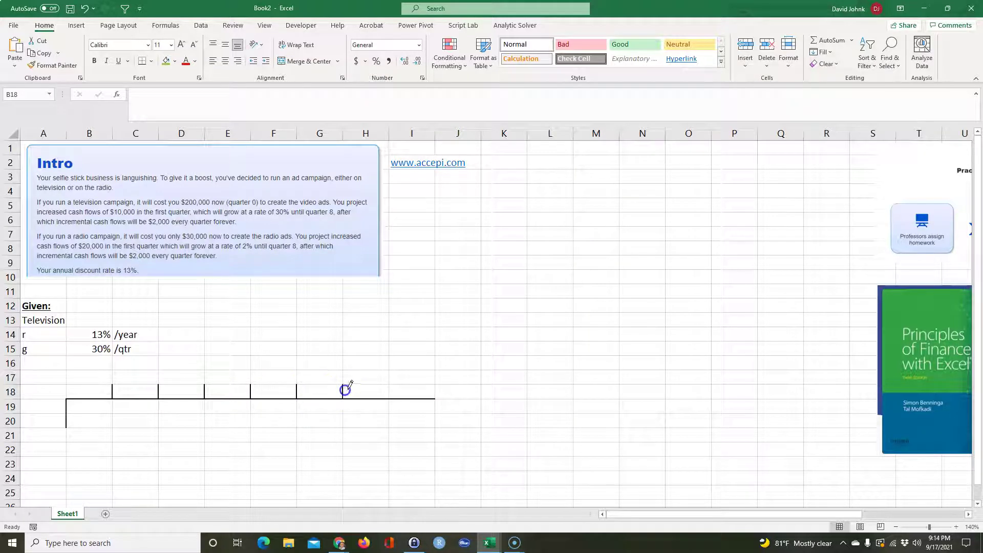
left_click(389, 388)
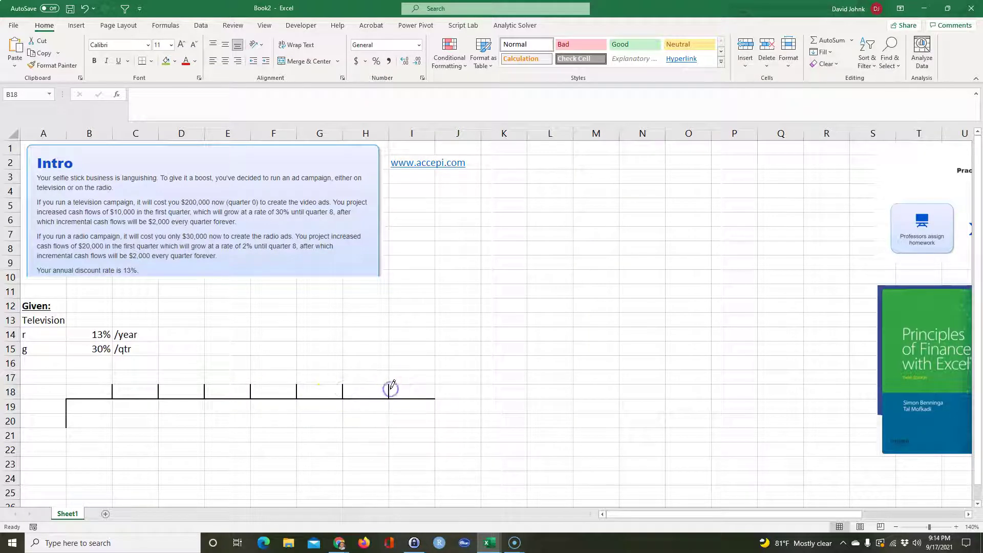
left_click(434, 389)
key("Escape")
left_click(233, 449)
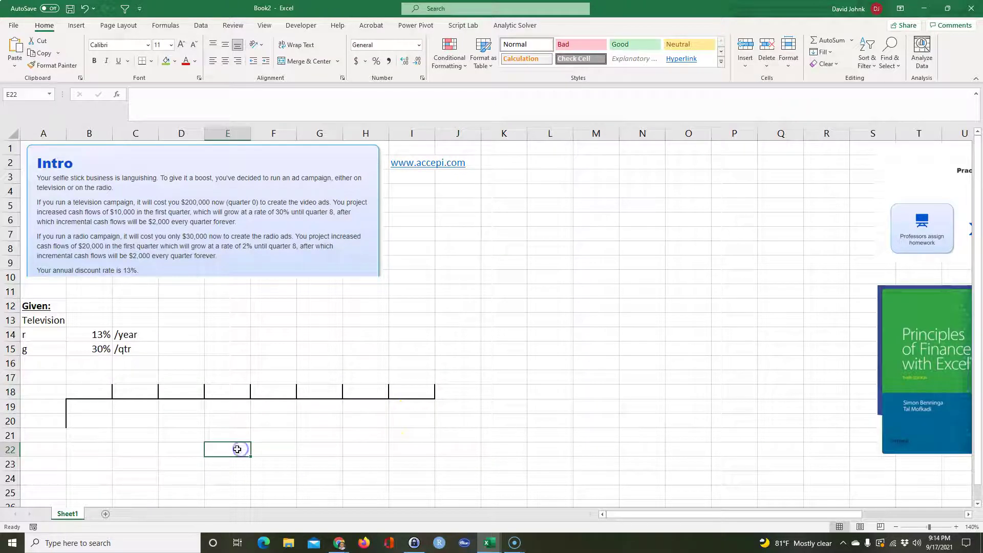
Step: Enter the initial cost of $200,000 in cell A21 and widen column A slightly to fit it
left_click(31, 436)
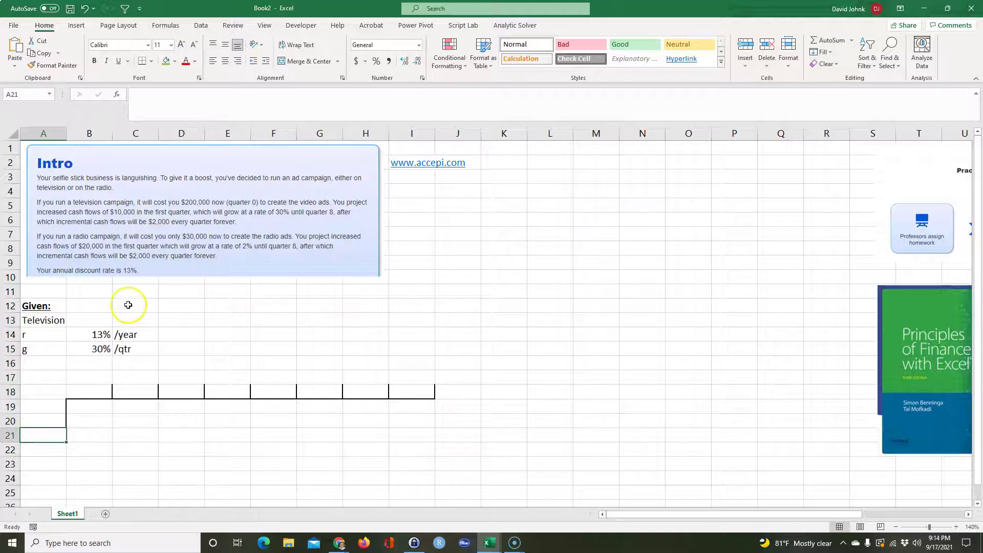
type("$200000")
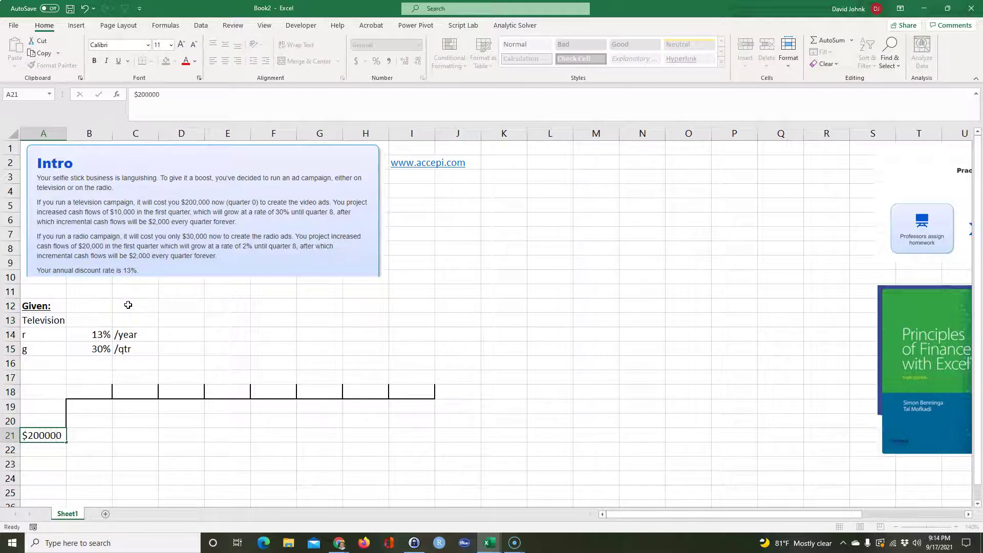
key("Return")
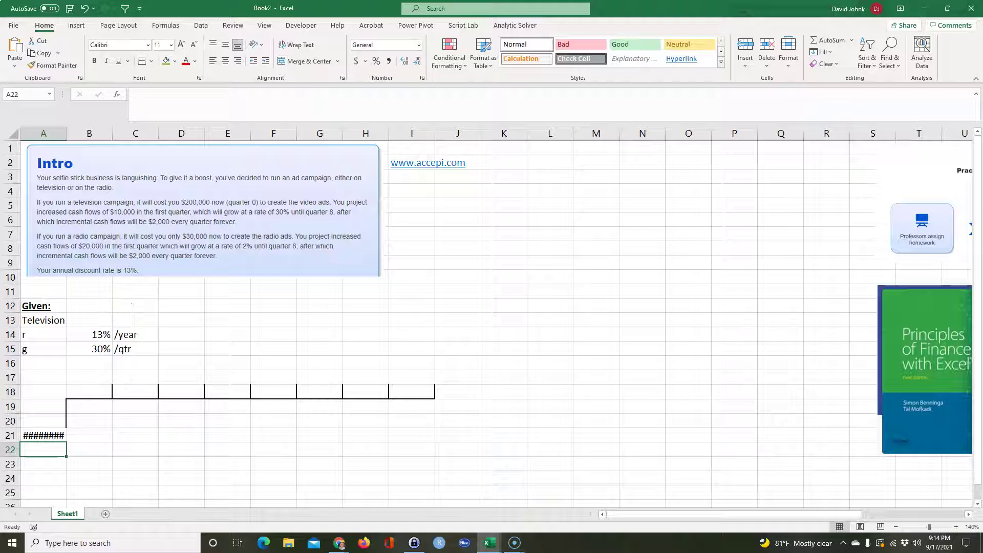
left_click_drag(67, 130, 75, 130)
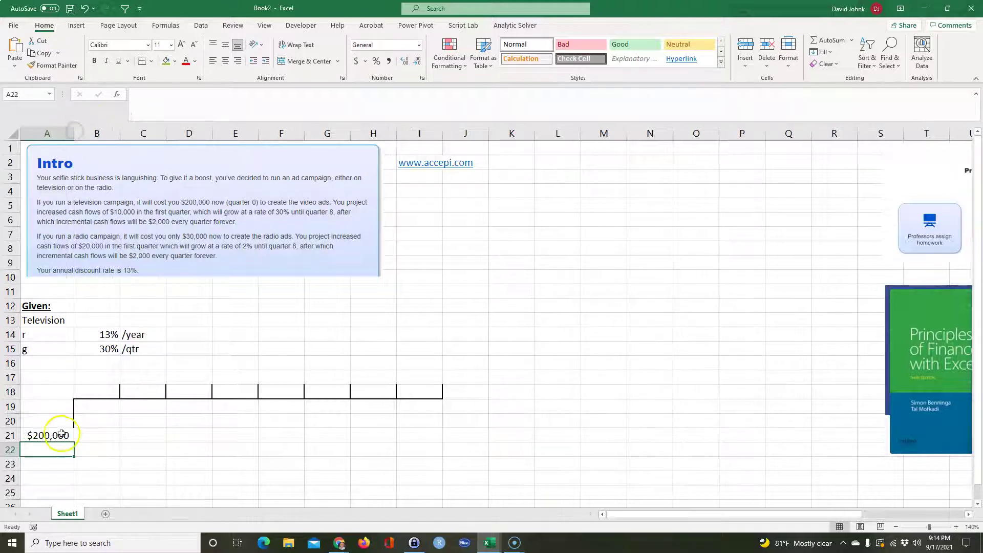
Step: Number the timeline's quarters 0 through 8 across cells A18 to I18
left_click(54, 392)
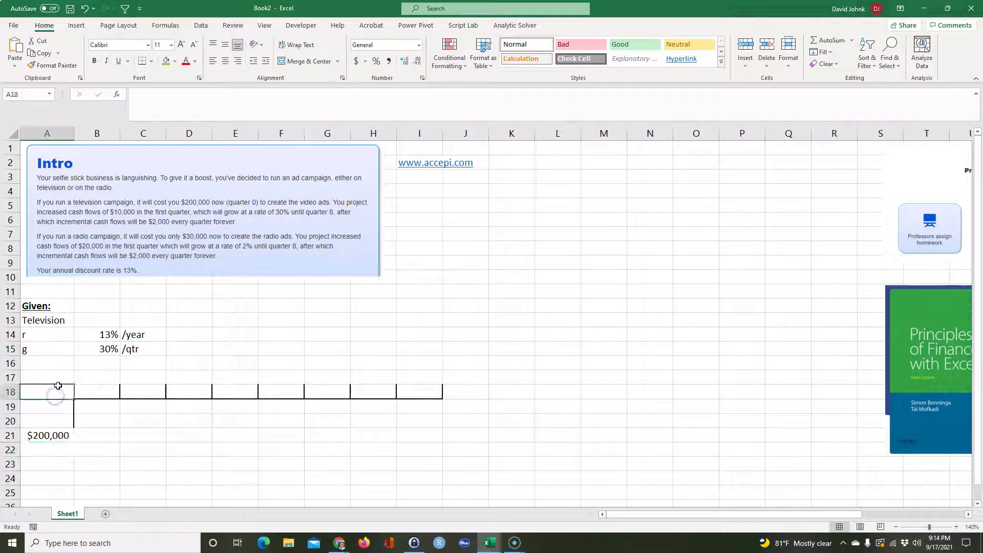
type("0")
key("Tab")
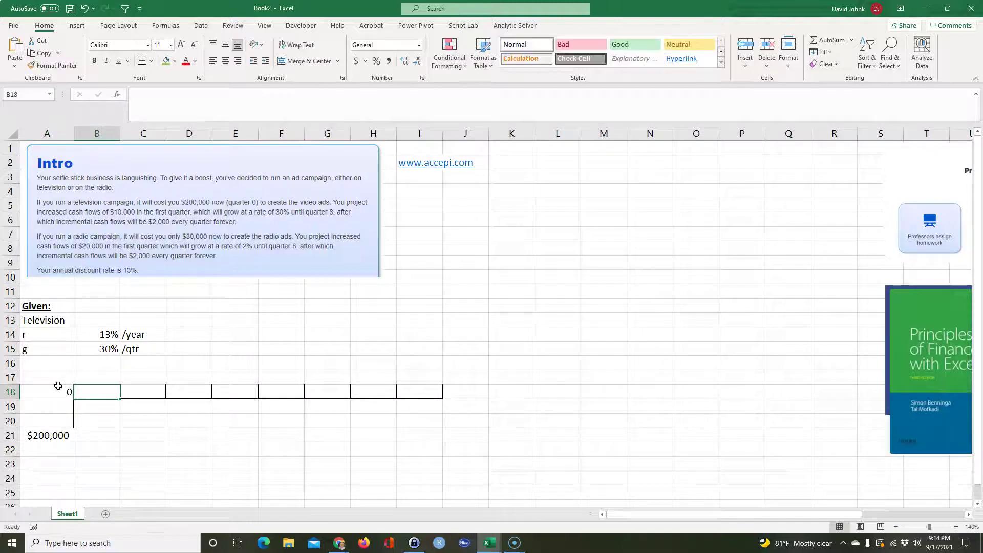
type("1\t2\t3\t4\t5")
key("Tab")
type("6")
key("Tab")
type("7")
key("Tab")
type("8")
key("Tab")
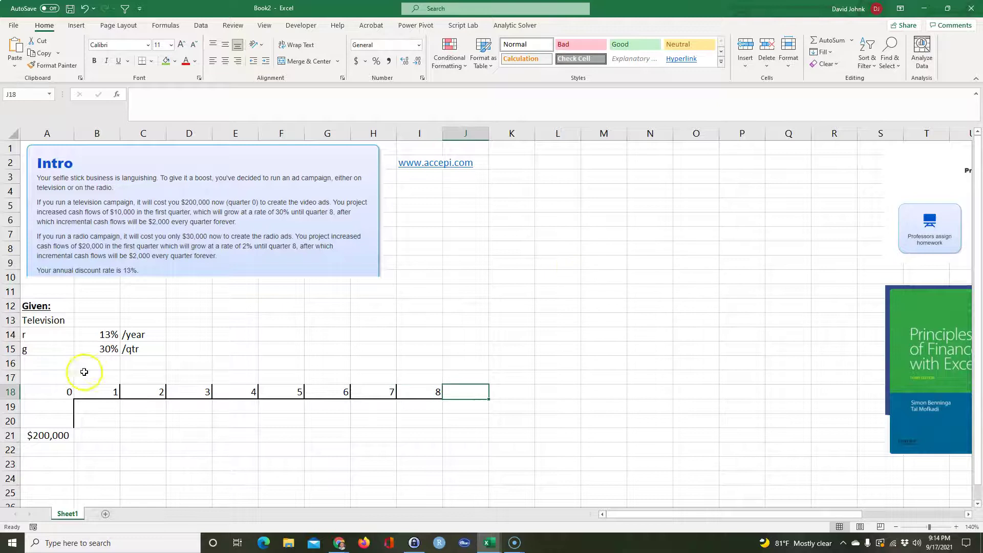
left_click(364, 458)
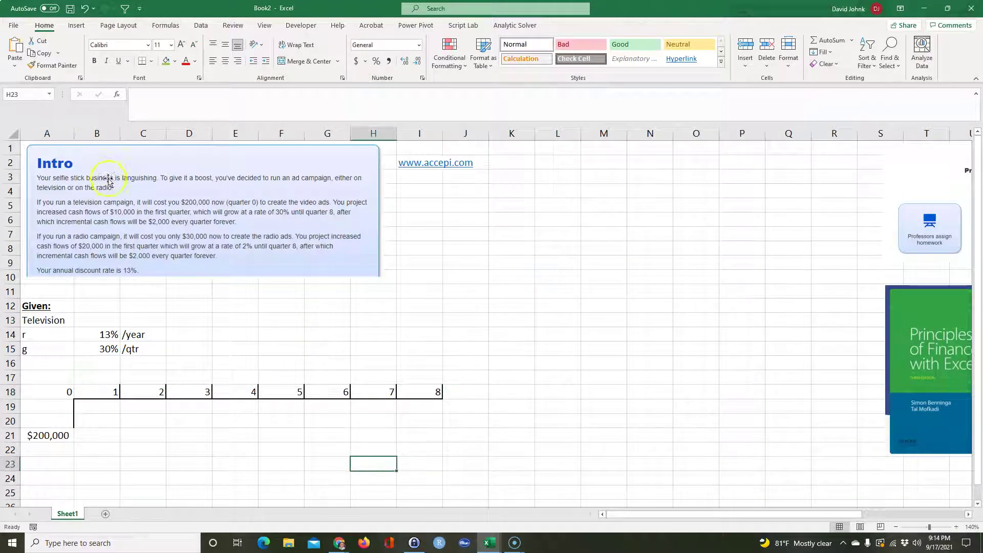
Step: Extend the timeline by drawing a border along the bottom and right edges of J18, and stop drawing borders
left_click(152, 61)
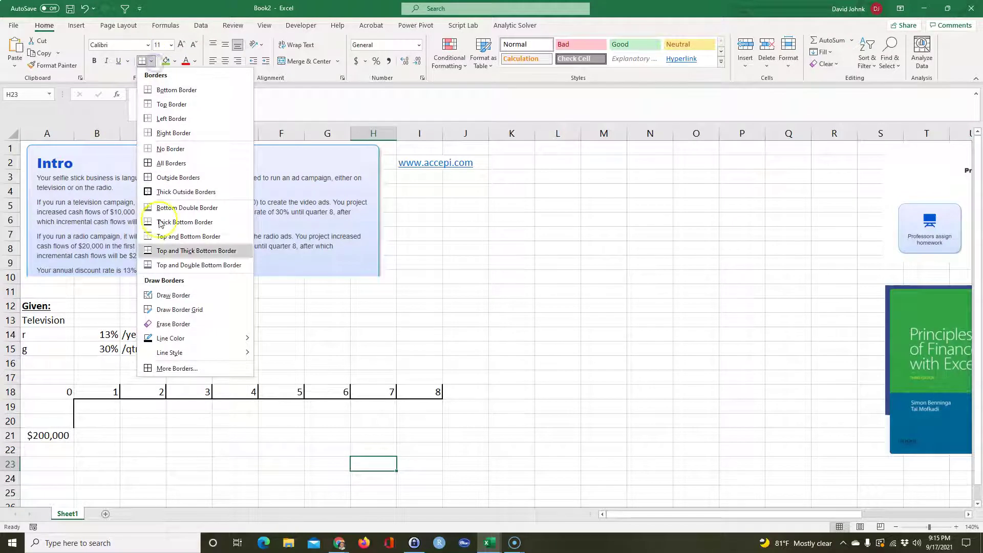
left_click(170, 296)
left_click(466, 397)
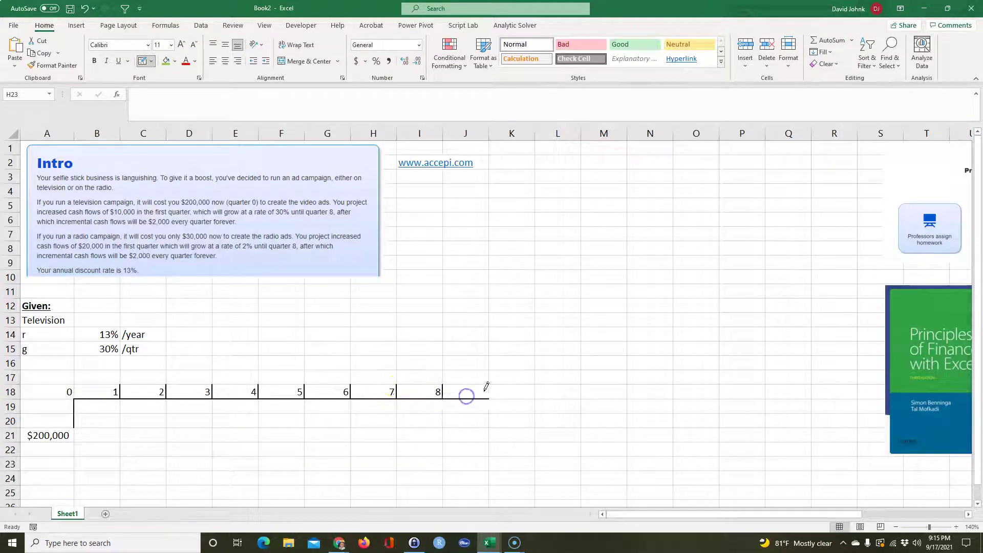
key("Escape")
Step: Enter quarter number 9 in cell J18 at the end of the timeline
left_click(466, 392)
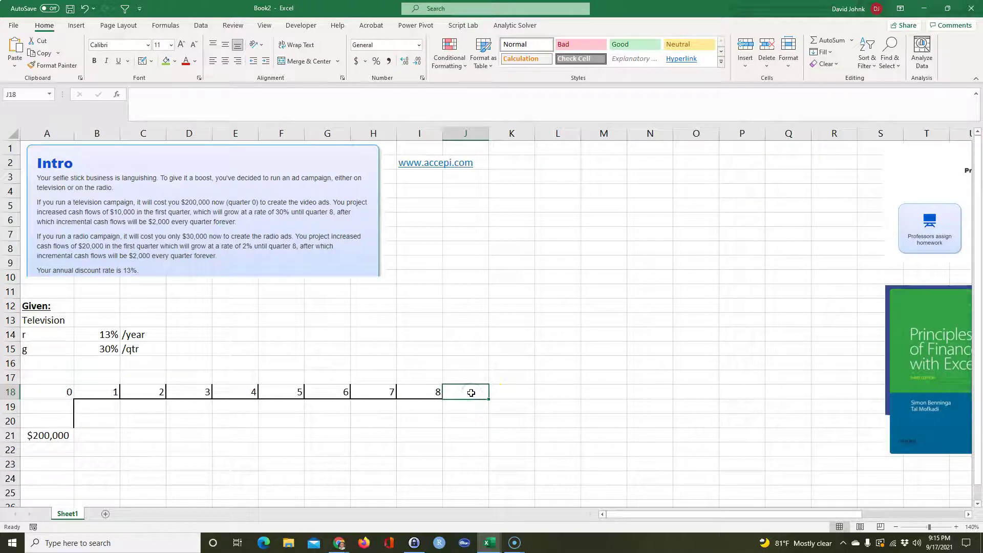
type("0")
left_click(467, 449)
left_click(470, 393)
type("9")
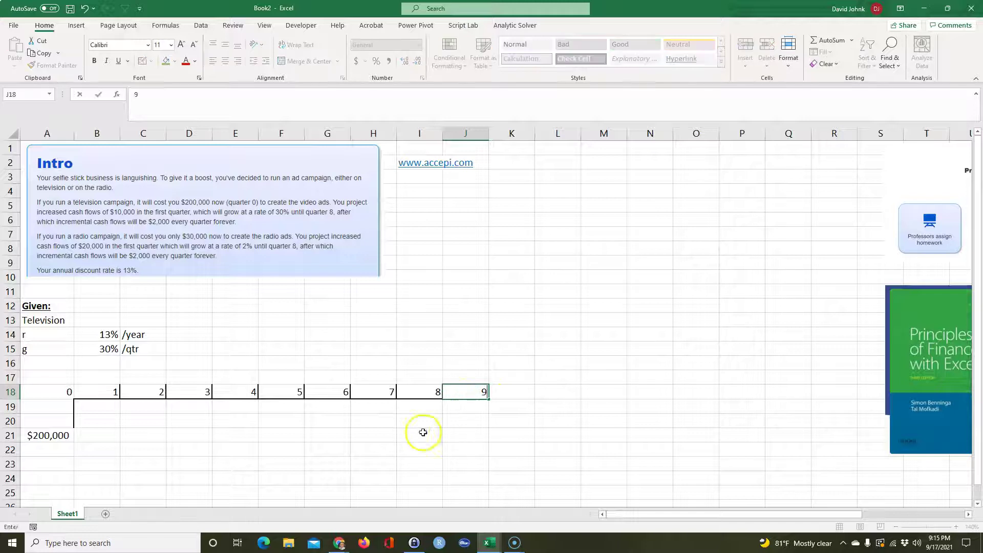
left_click(417, 435)
Step: Enter the first-quarter cash flow of $10,000 in cell B17 above quarter 1
left_click(91, 373)
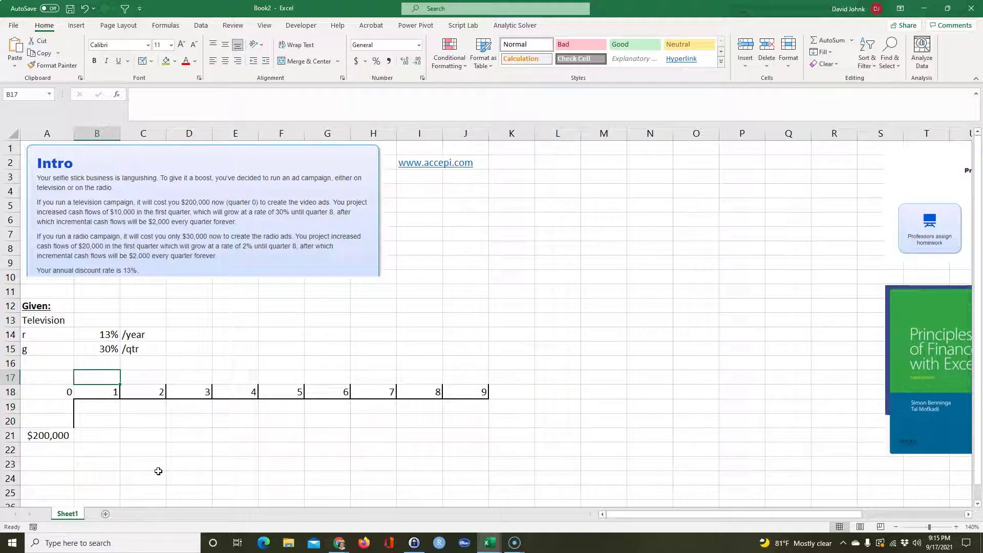
type("$100")
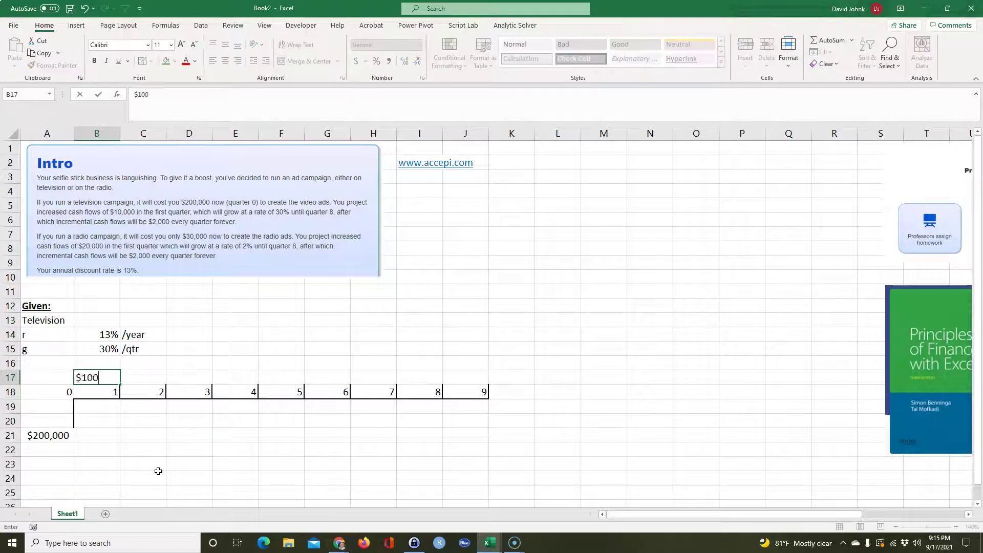
key("Return")
left_click_drag(132, 377, 417, 373)
left_click(382, 454)
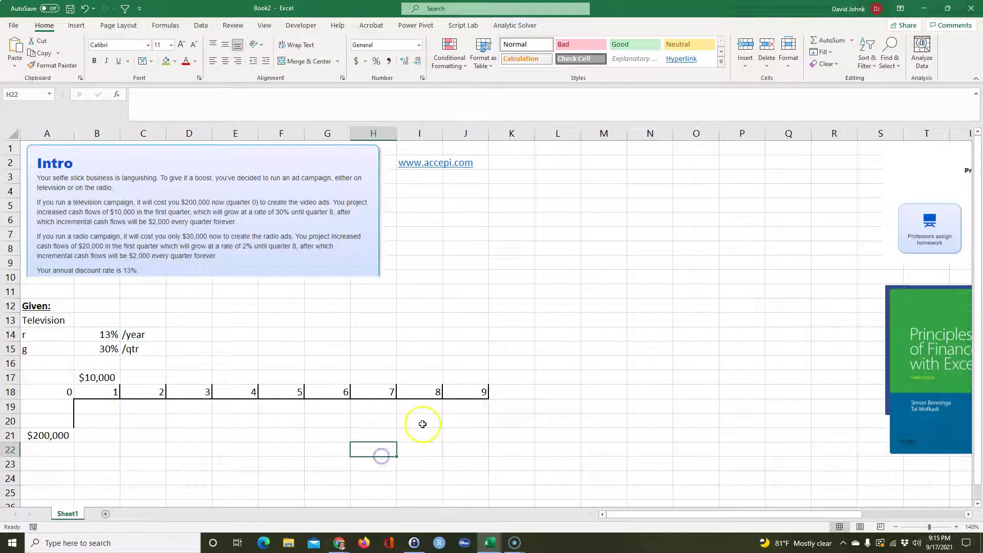
Step: Enter the quarter 9 cash flow of $2,000 in cell J17
left_click(468, 376)
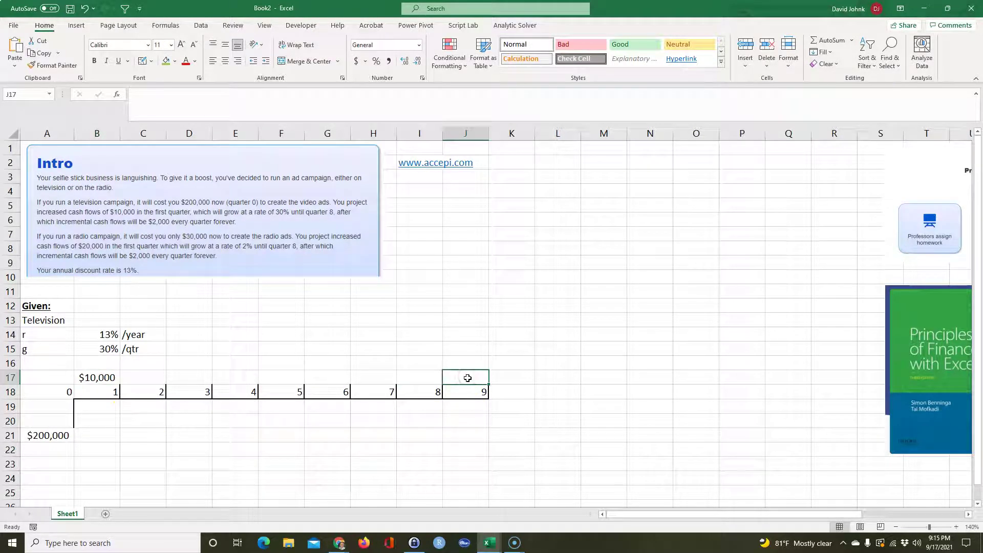
type("$2000")
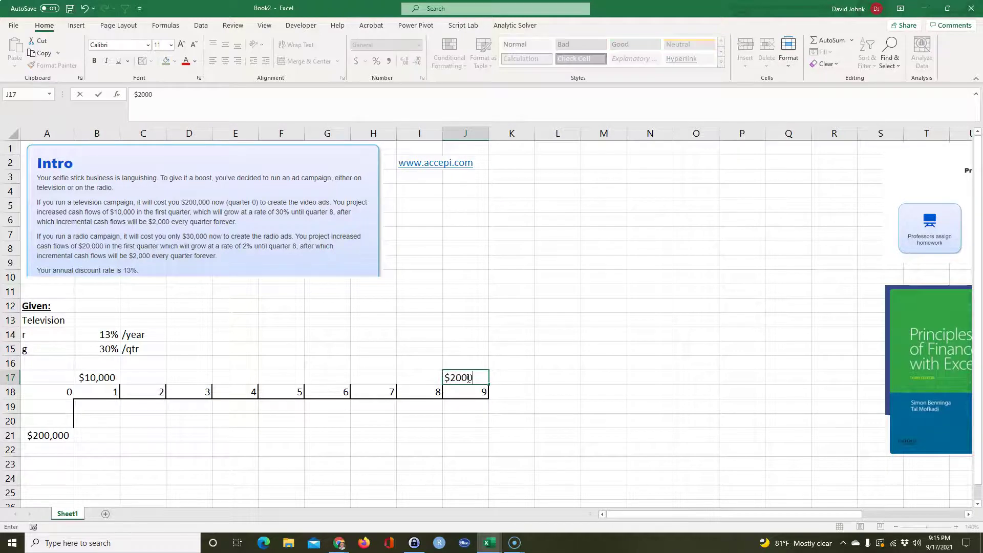
key("Return")
Step: Enter the note "=====> forever" in cell K17 beside the $2,000 cash flow
key("Up")
key("Right")
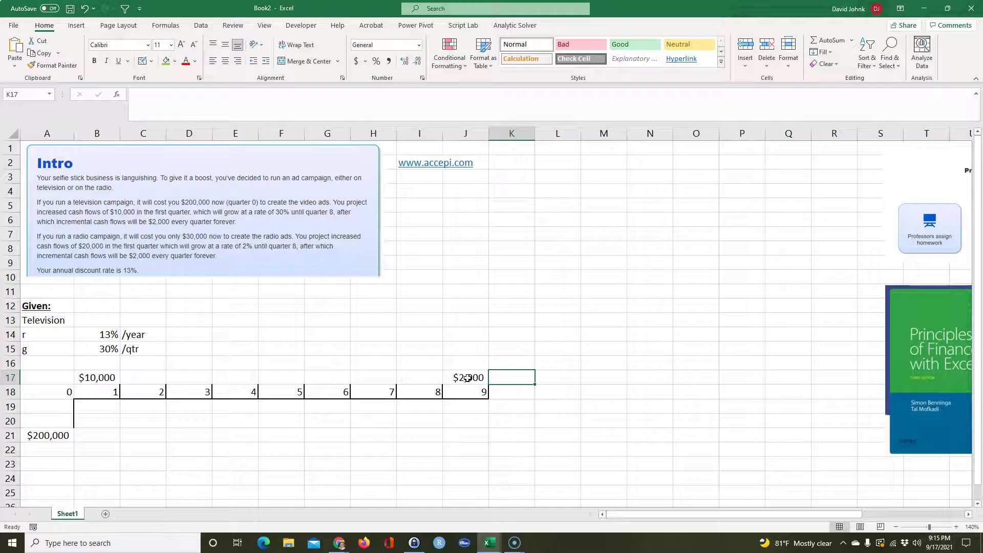
type("+")
key("BackSpace")
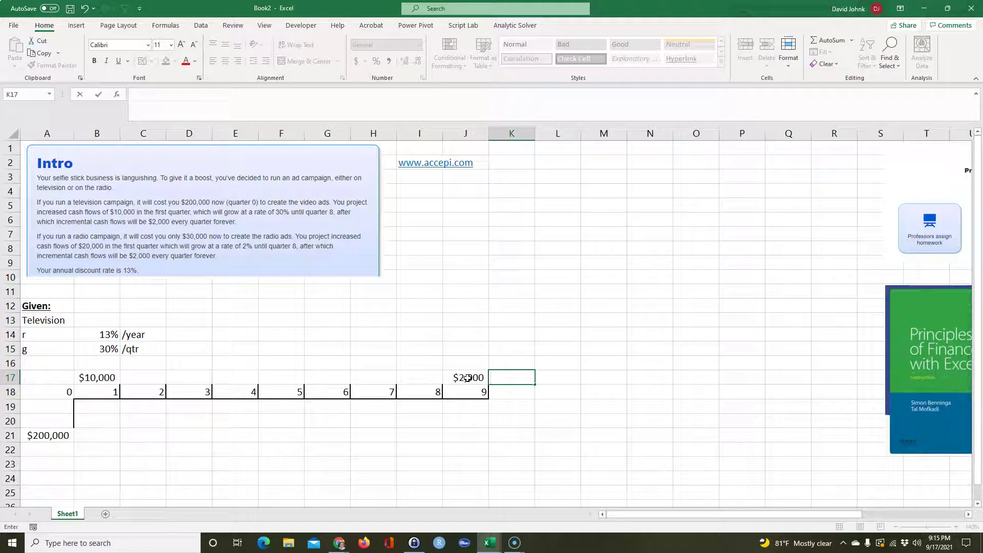
type("==")
key("Return")
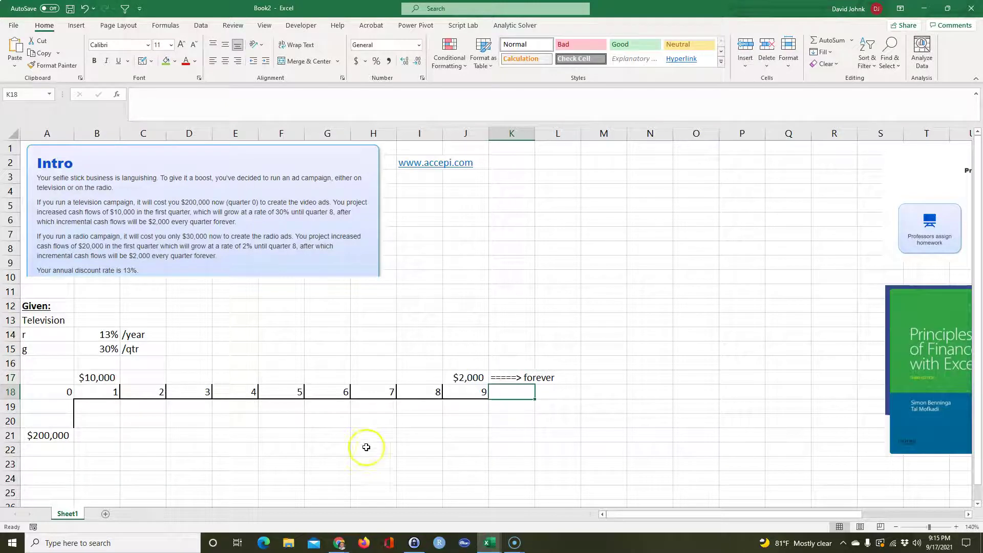
left_click(402, 451)
left_click(470, 373)
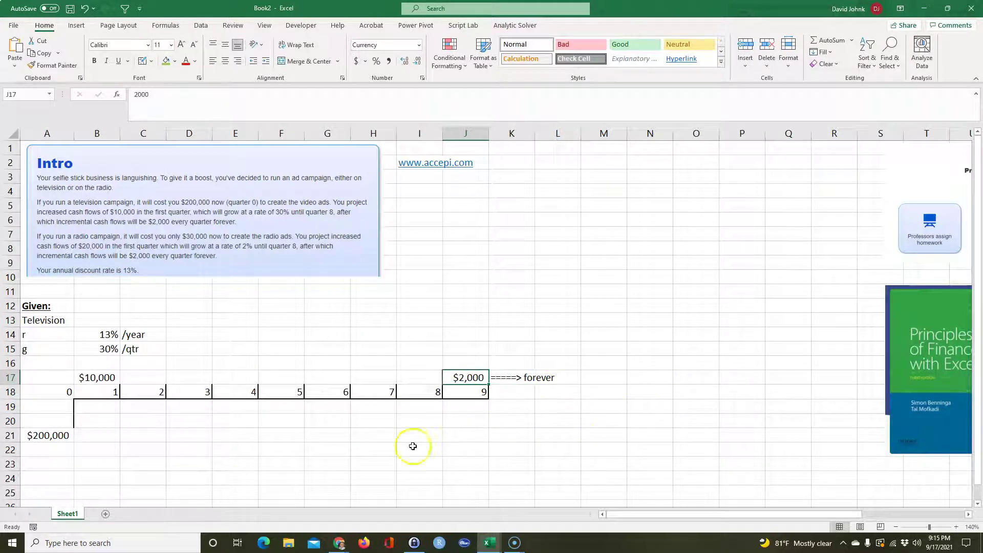
left_click(368, 444)
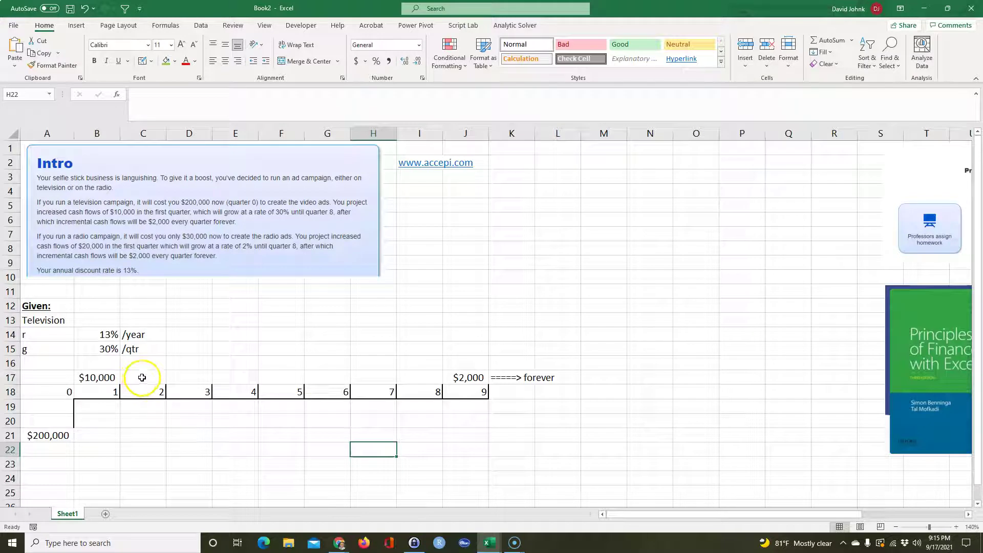
Step: Label the timeline "Quarters" in cell C19 and fill that cell with green
left_click(150, 405)
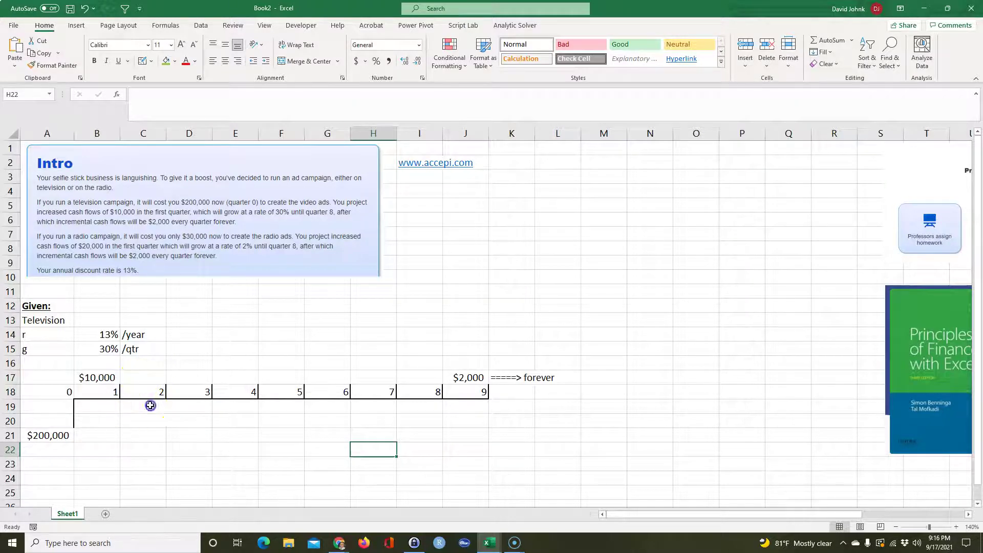
type("Qua")
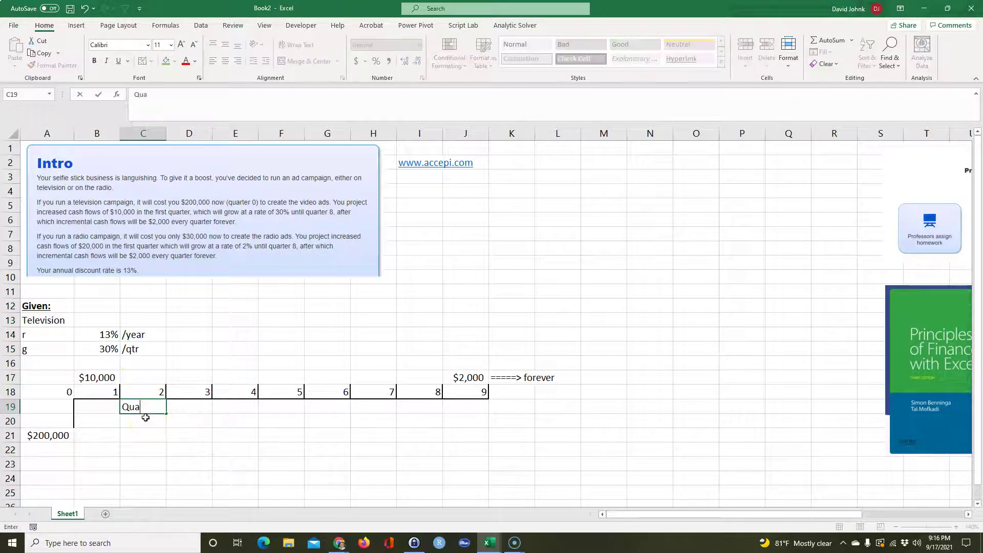
type("rters")
key("Return")
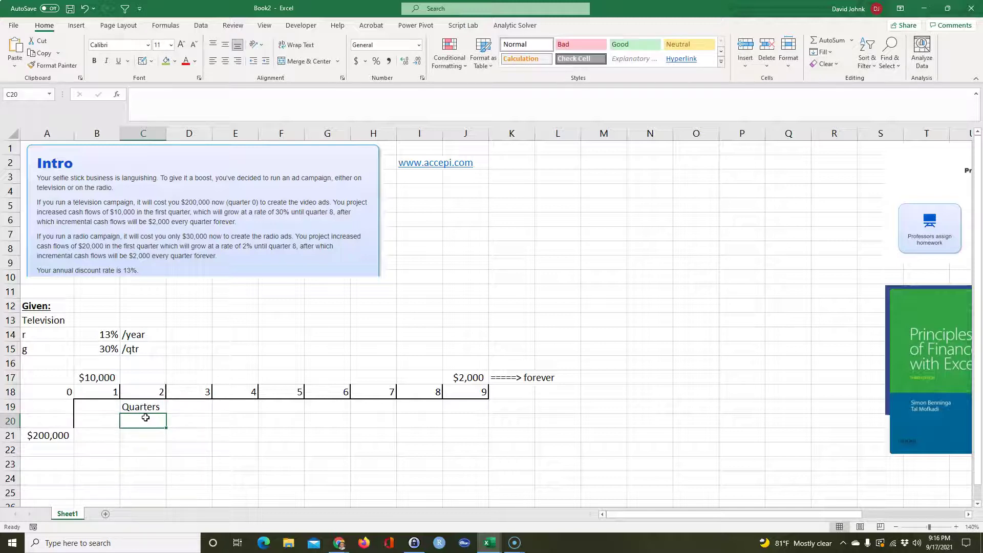
left_click(145, 406)
left_click(166, 61)
left_click_drag(204, 404, 197, 422)
left_click(206, 456)
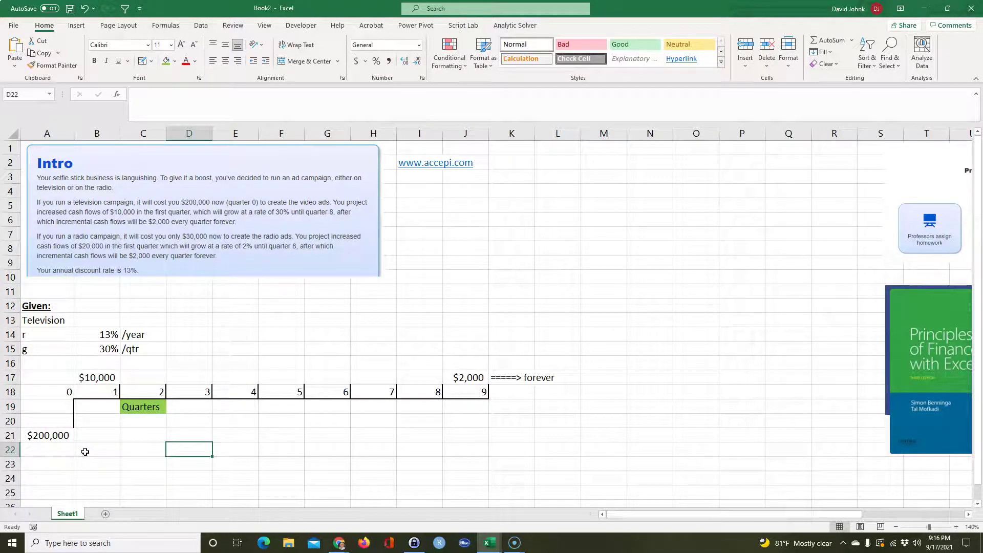
Step: Enter the heading "Radio" in cell A23 below the television section
scroll(296, 384, "down", 1)
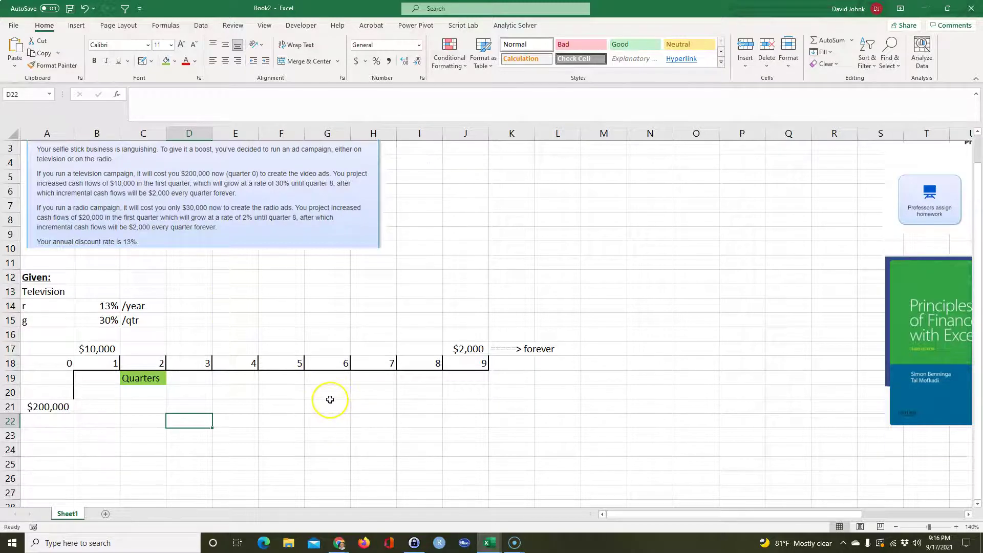
scroll(330, 400, "up", 1)
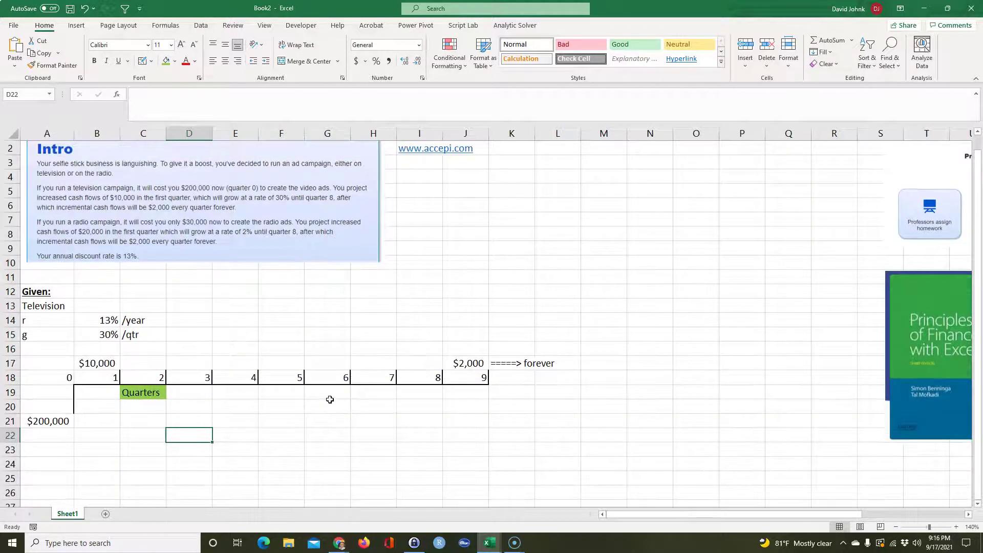
left_click(50, 448)
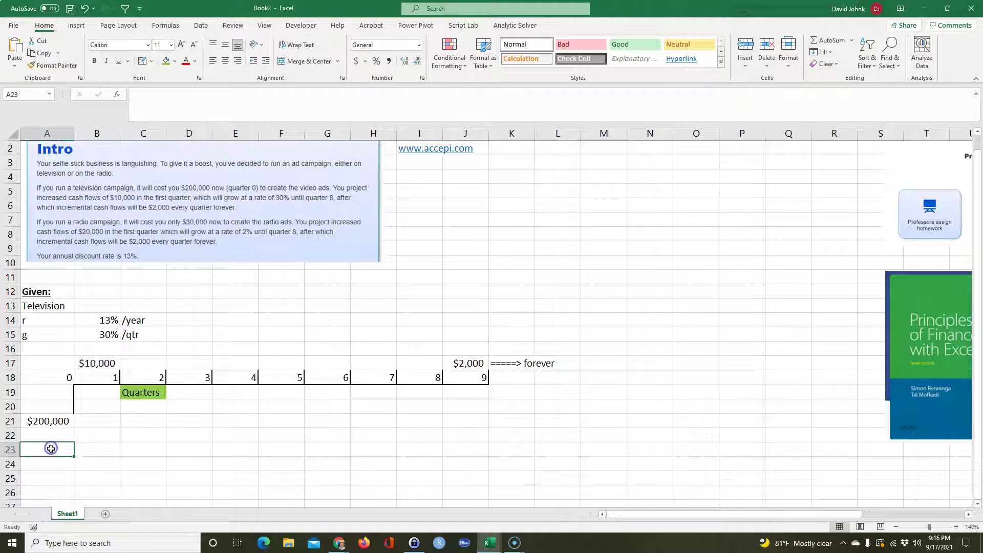
type("RA")
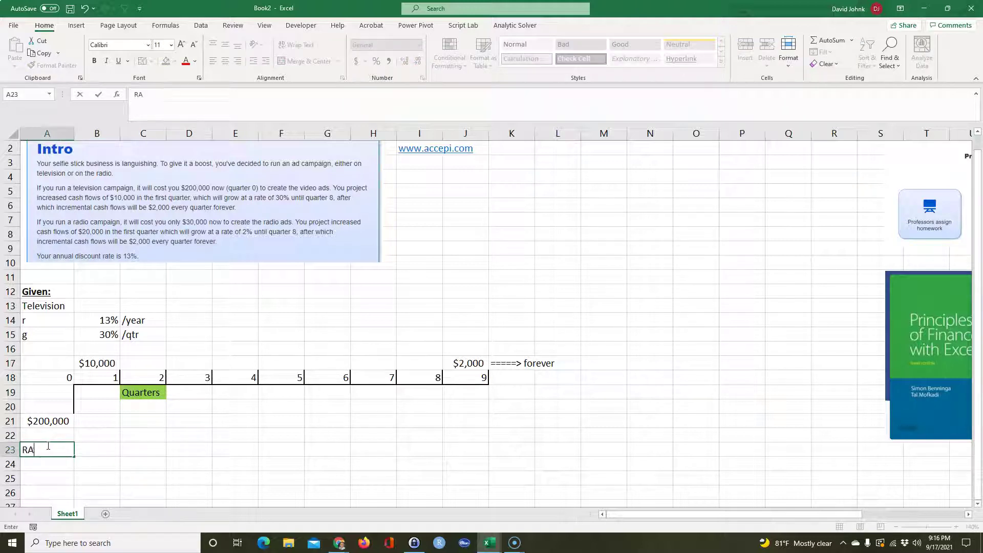
type("dio")
key("Return")
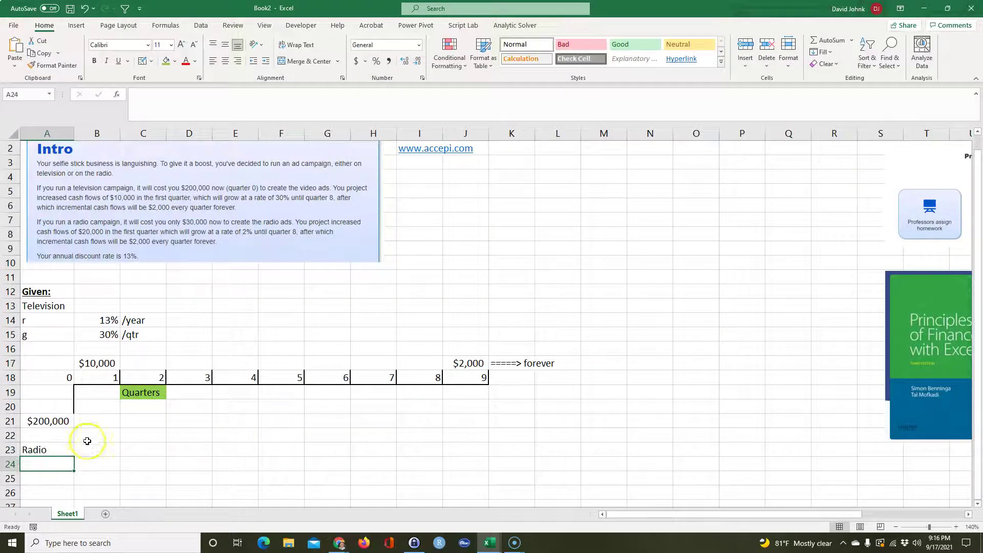
Step: Copy the television inputs and timeline in A14:L21 and paste them at A24 under the Radio heading
left_click_drag(44, 321, 563, 416)
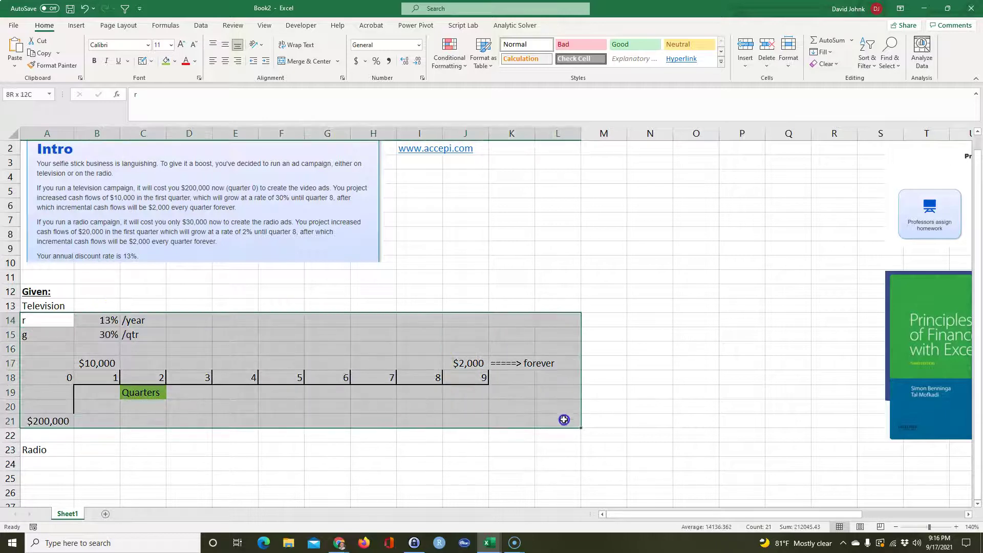
right_click(341, 352)
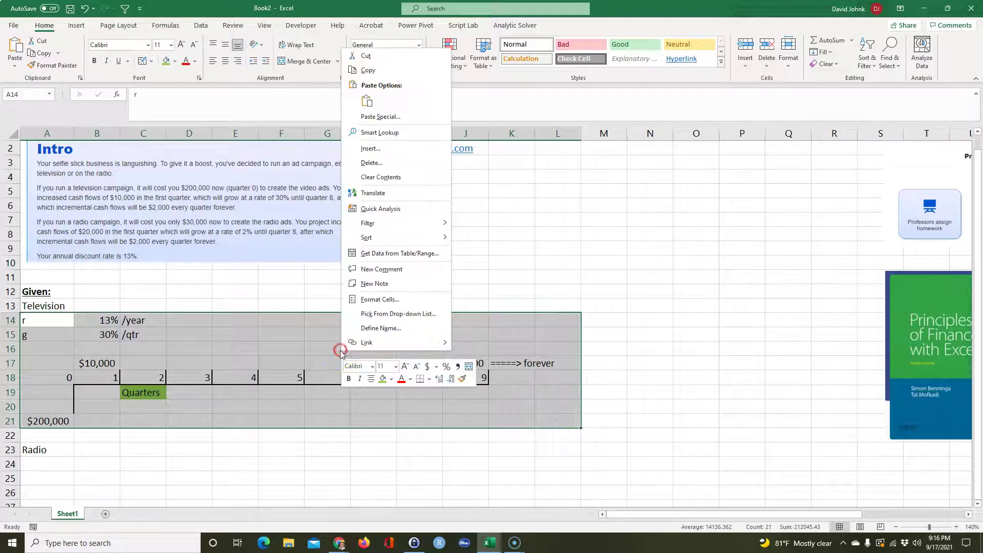
left_click(364, 70)
left_click(46, 464)
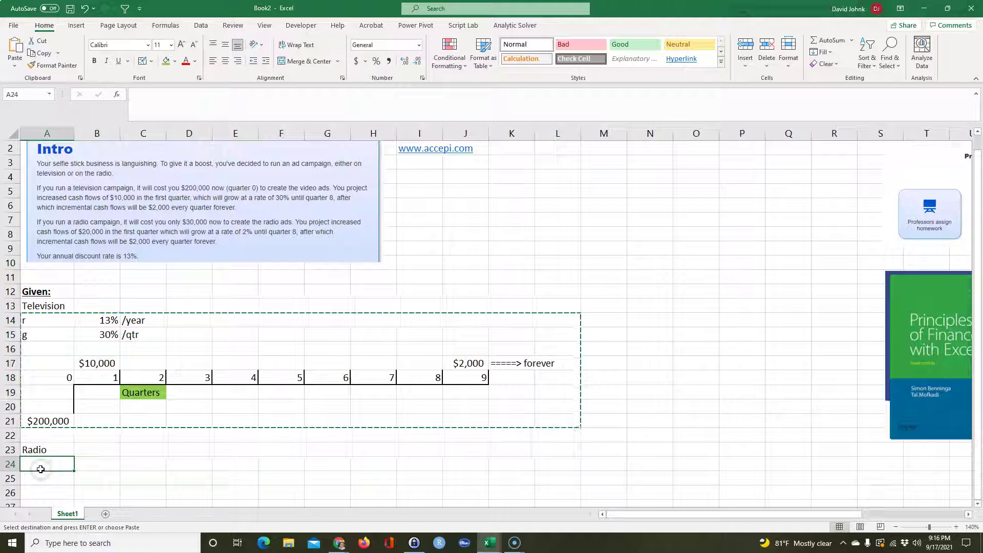
key("ctrl+v")
Step: Set the radio campaign's initial cost in cell A31 to $30,000
scroll(171, 446, "down", 2)
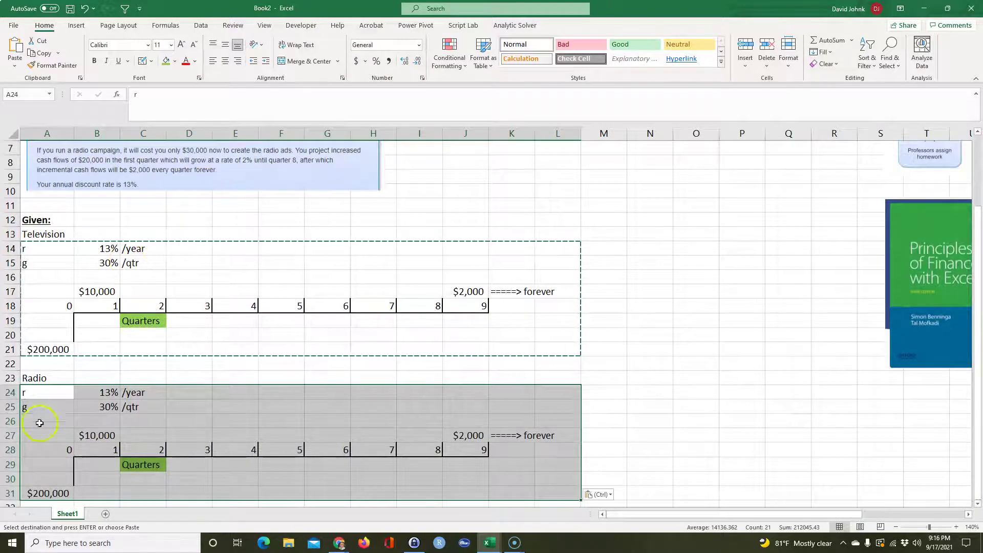
left_click(47, 491)
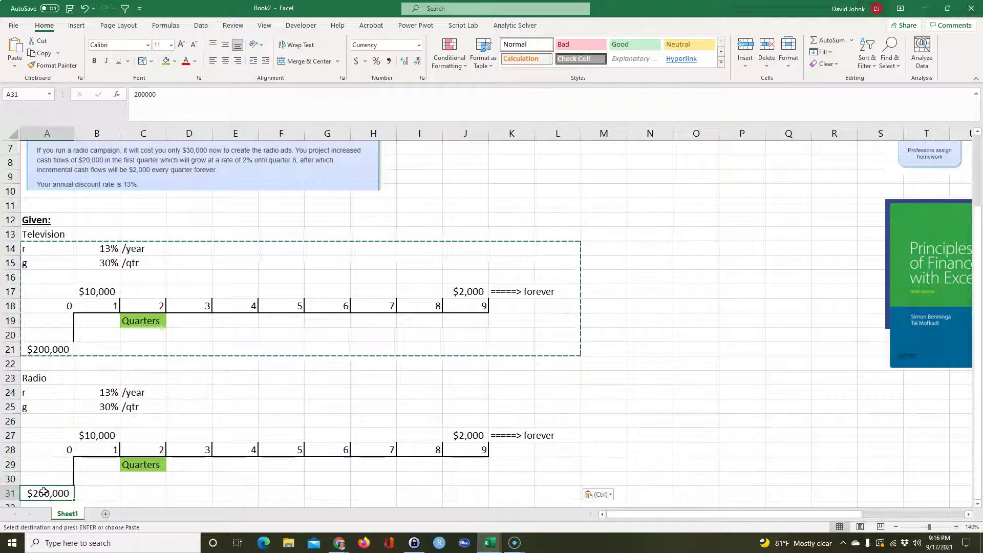
type("30")
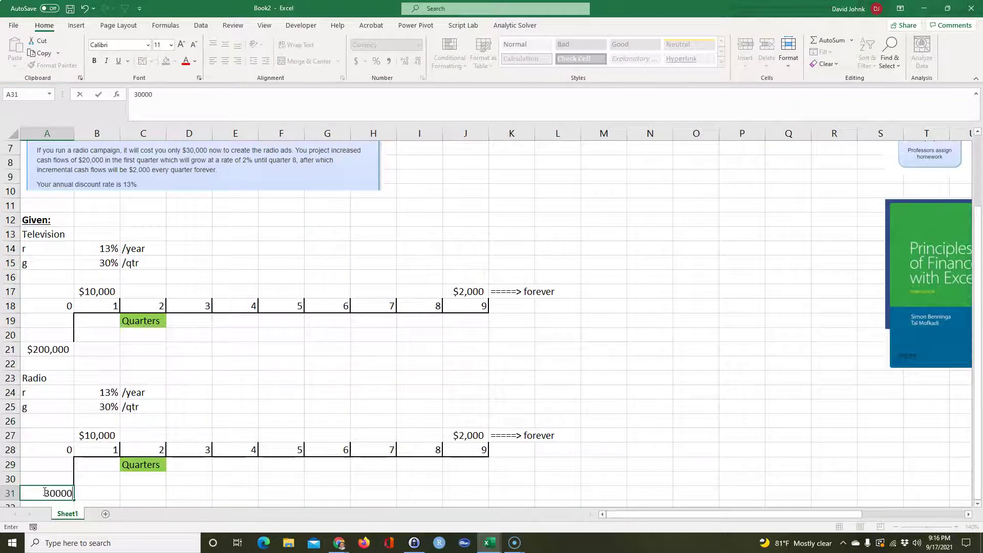
key("Return")
scroll(71, 451, "up", 2)
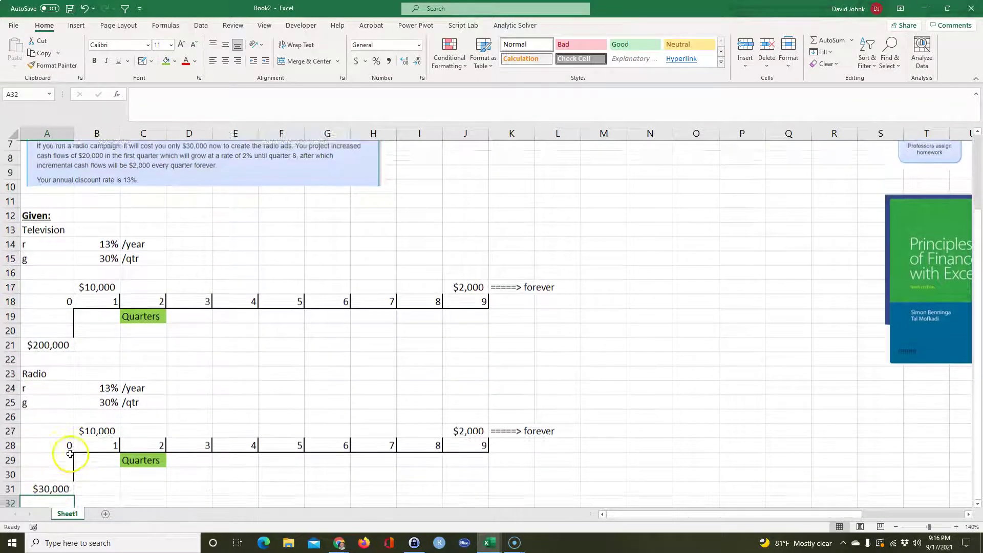
scroll(153, 435, "down", 1)
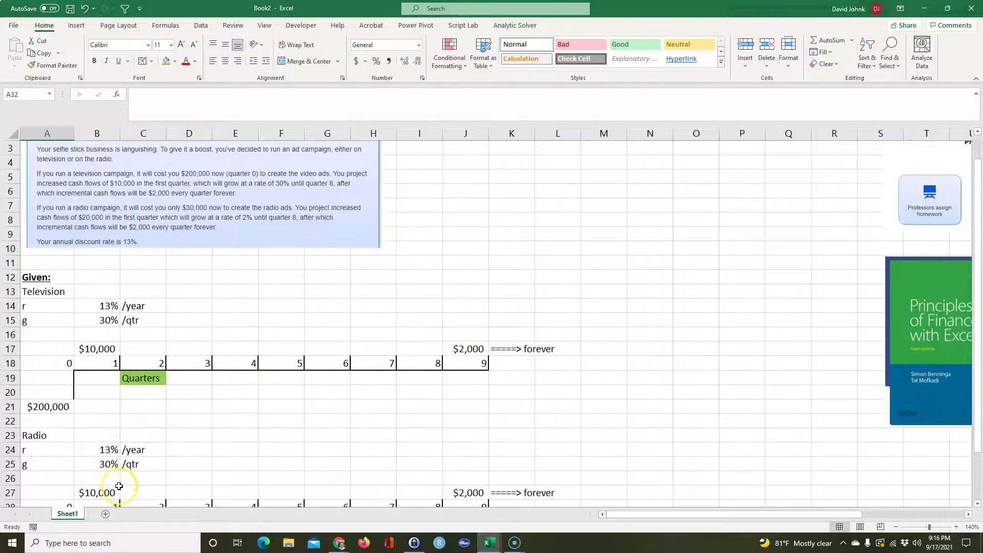
Step: Set the radio campaign's first-quarter cash flow in B27 to $20,000 and its quarterly growth rate in B25 to 2%
left_click(97, 492)
type("20000")
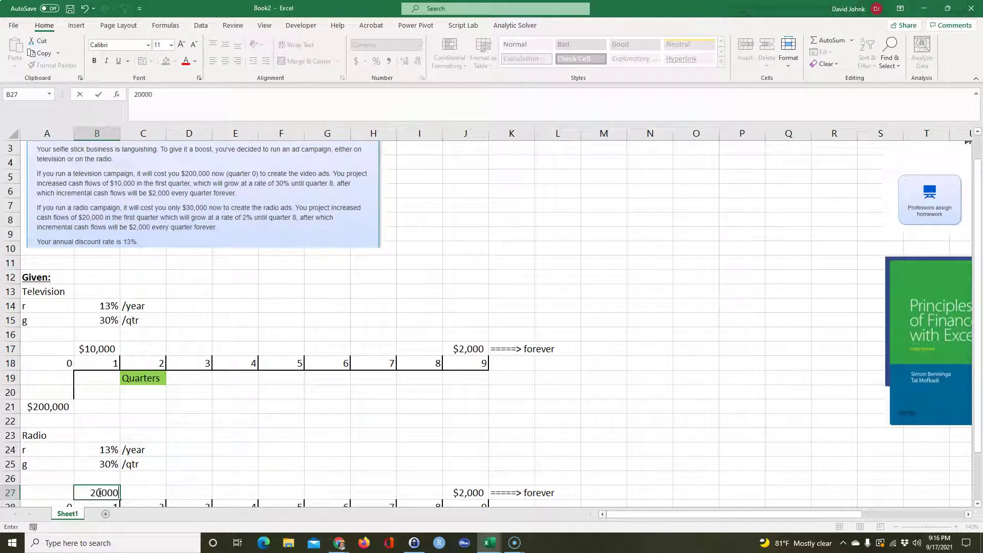
key("Return")
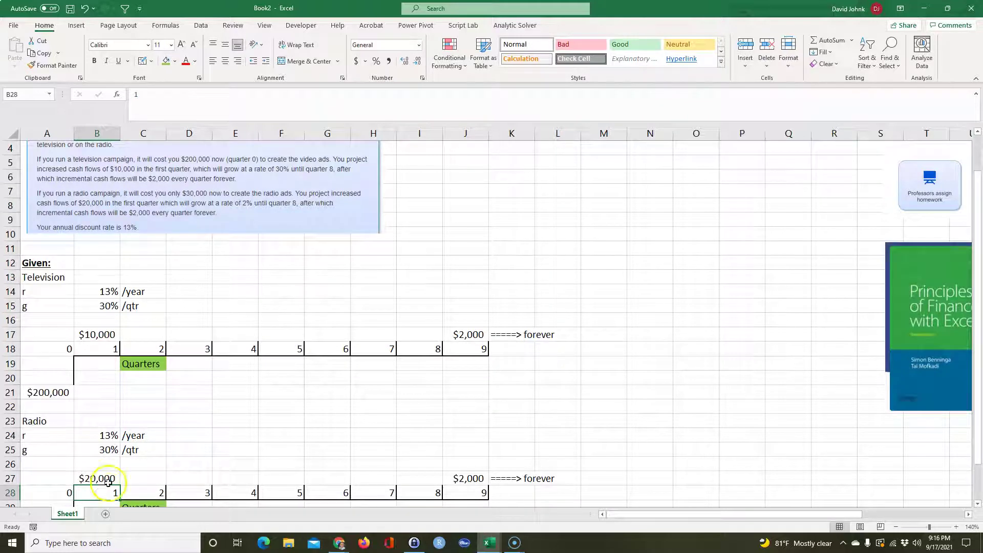
left_click(101, 450)
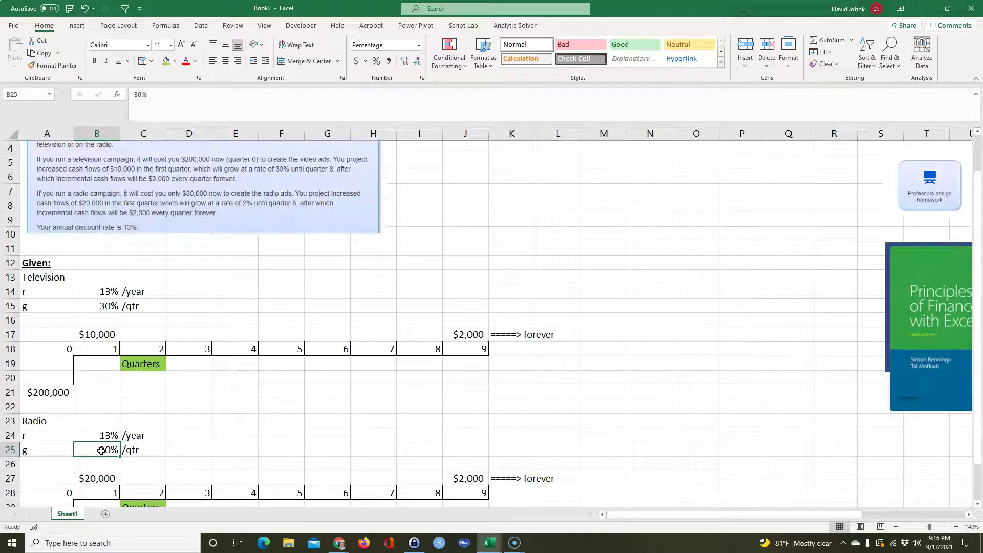
type("2")
key("Return")
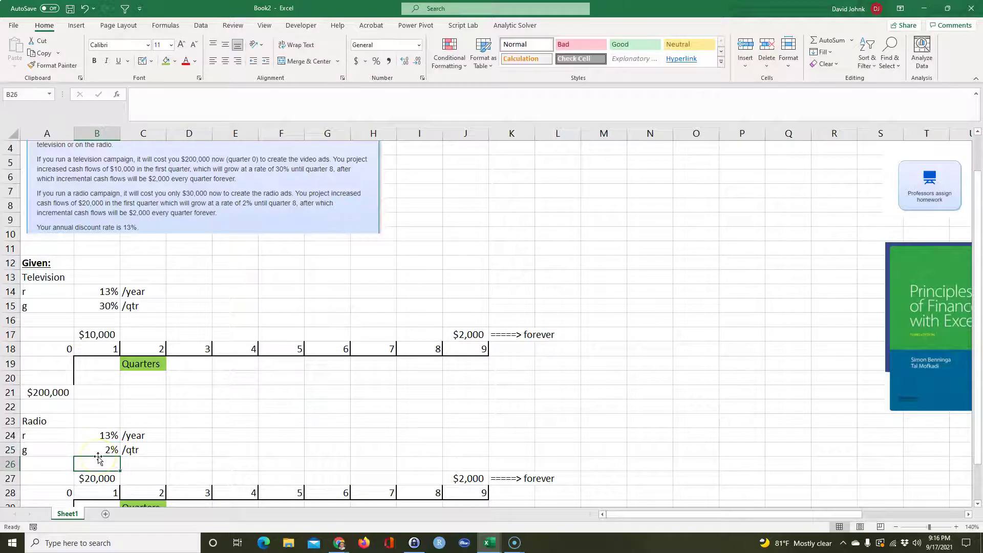
left_click(204, 452)
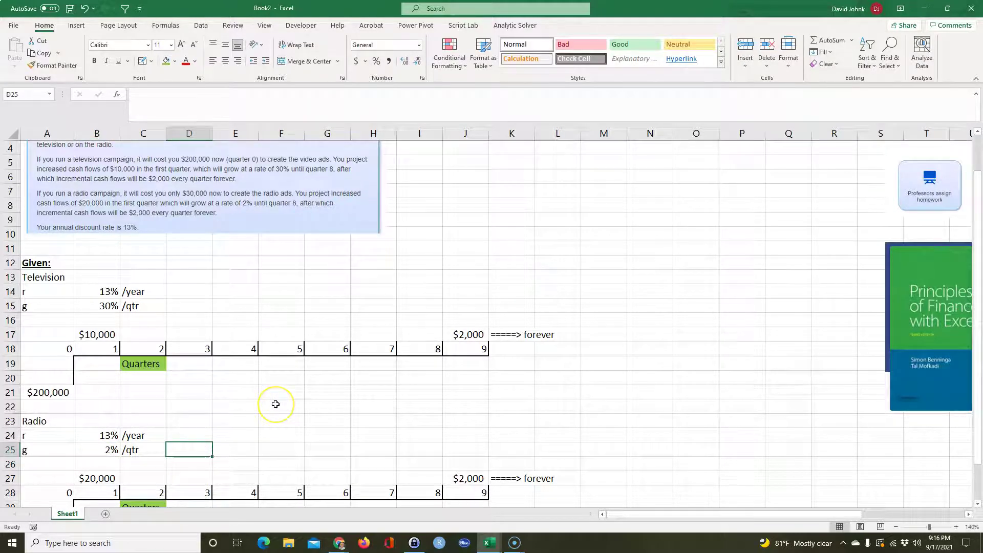
Step: Review the radio timeline's cash flows in row 27 from quarter 1 to 9 and the television campaign's perpetual cash flow in J17
scroll(299, 392, "down", 1)
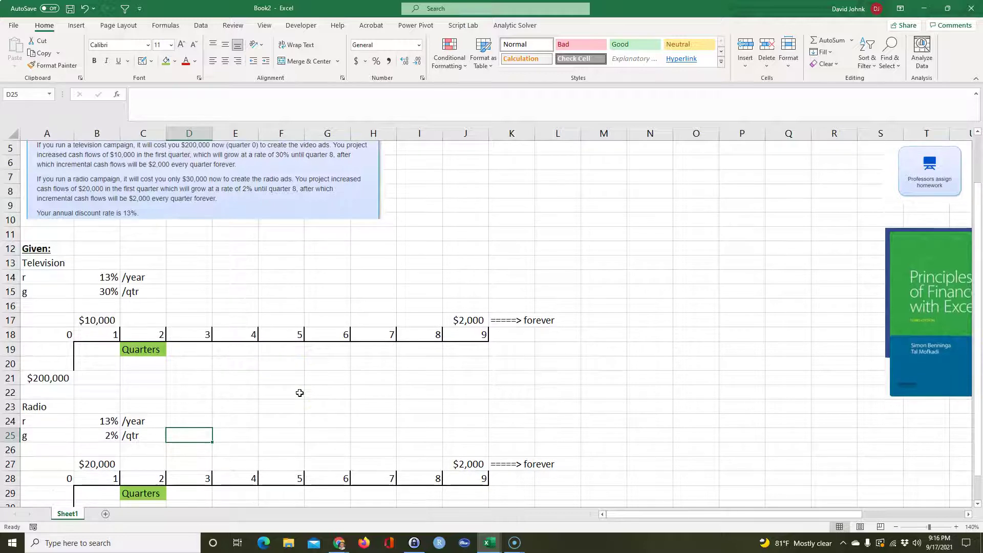
scroll(299, 392, "up", 1)
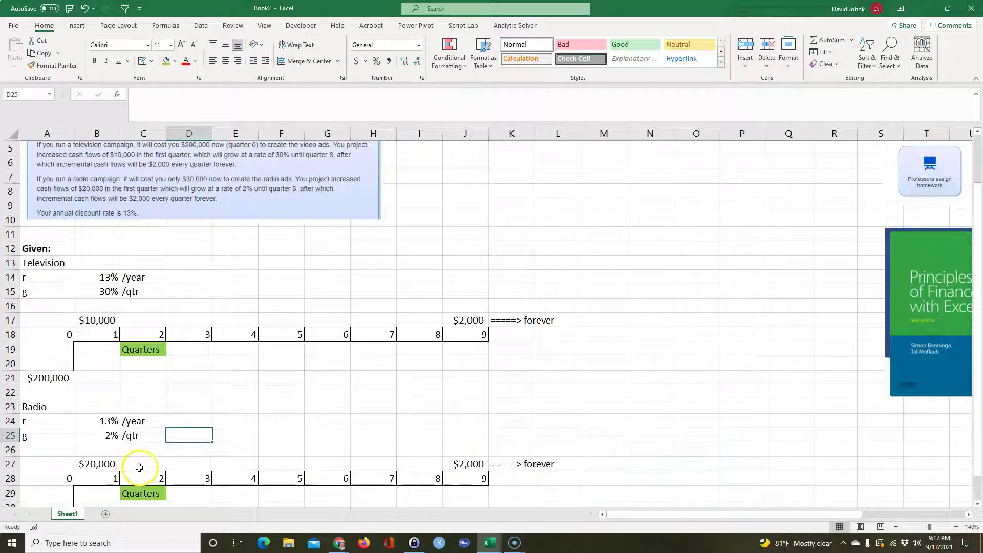
left_click(90, 465)
left_click(145, 466)
left_click(192, 465)
left_click(235, 466)
left_click(280, 465)
left_click(321, 466)
left_click(419, 462)
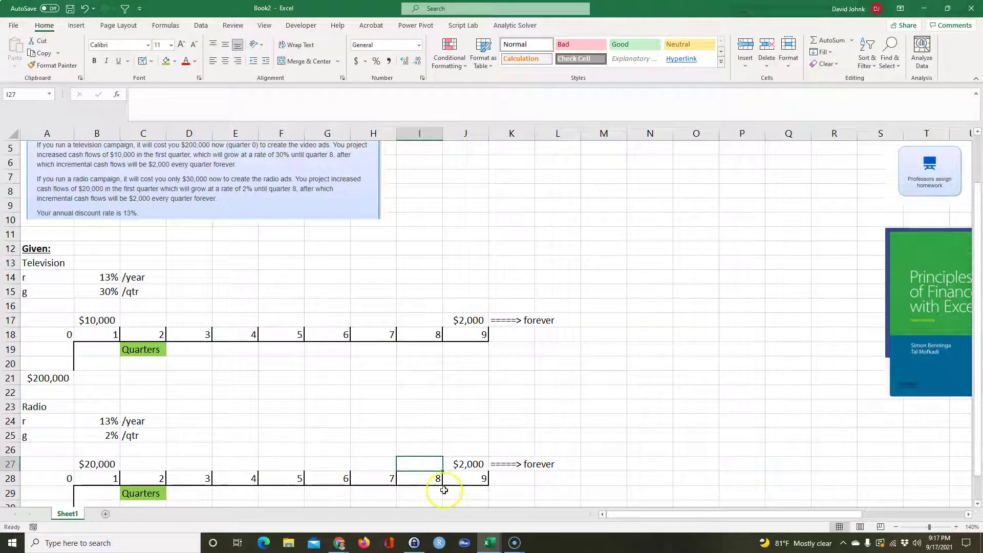
left_click(467, 465)
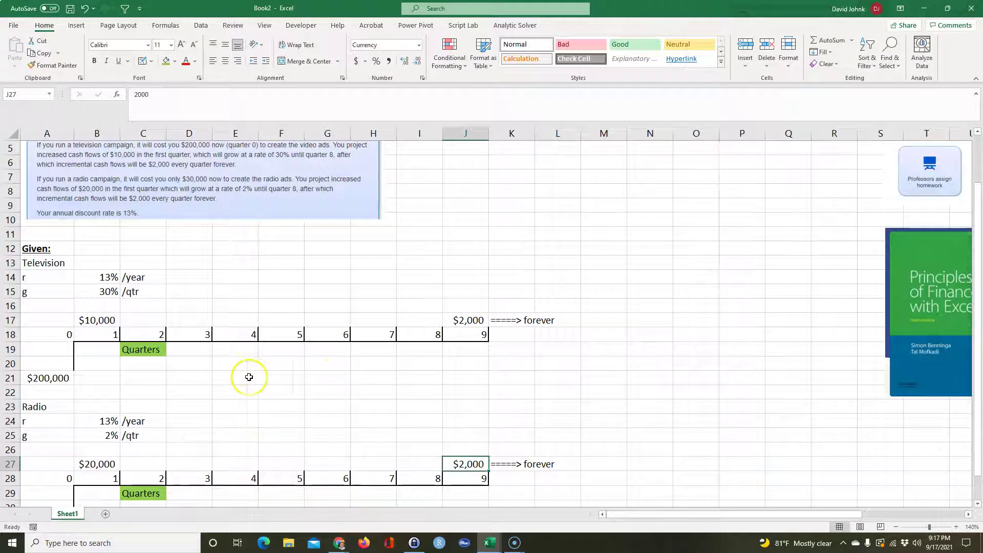
left_click(463, 316)
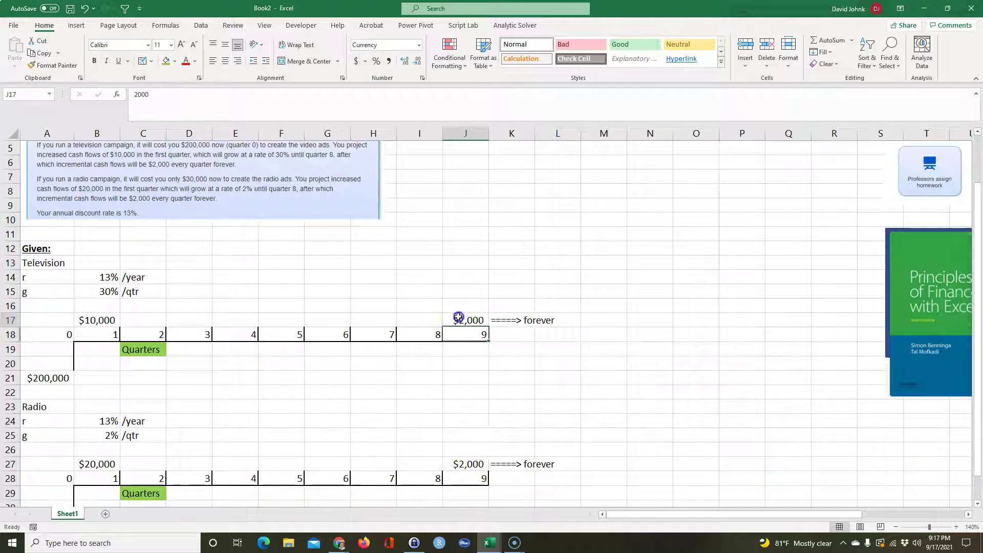
scroll(255, 394, "down", 1)
scroll(255, 394, "down", 1)
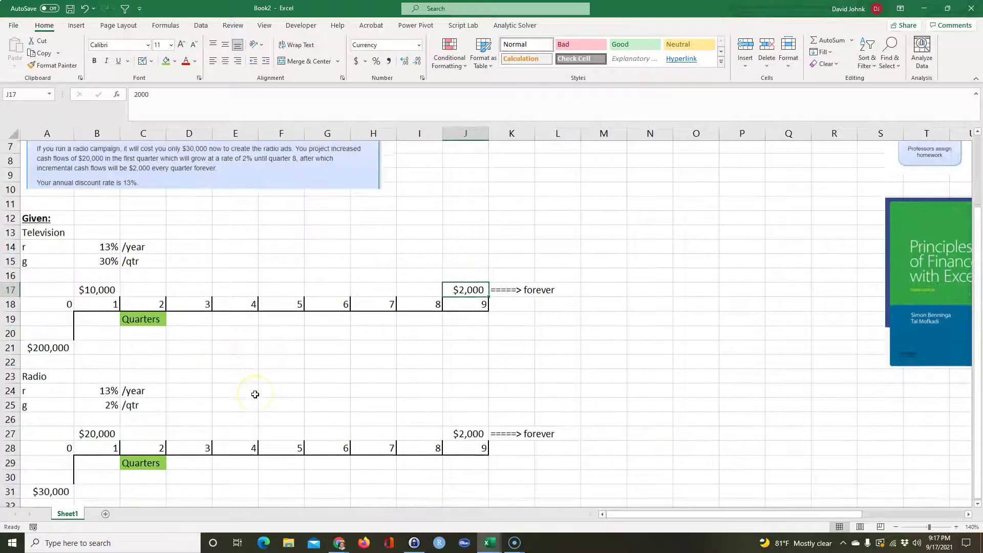
scroll(255, 394, "up", 1)
scroll(255, 394, "down", 1)
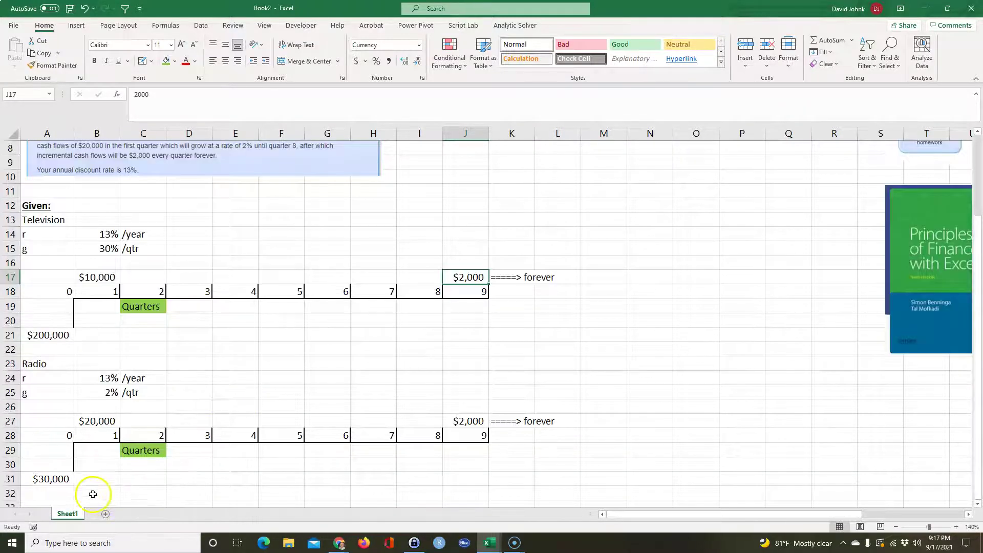
scroll(266, 373, "up", 2)
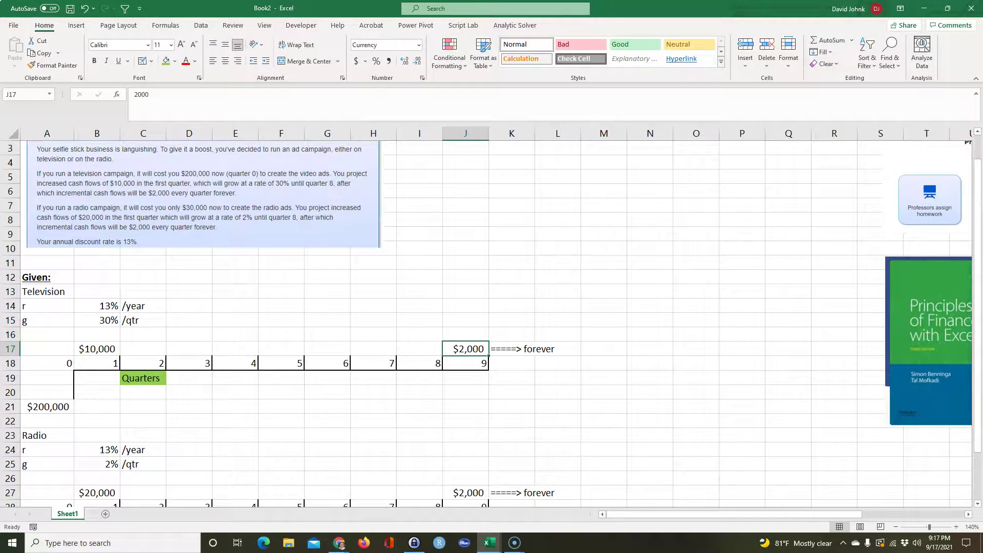
Step: Capture the Part 1 question as a screen snip, paste it below the radio timeline, shrink it and align it with rows 33 to 35
key("shift+super+s")
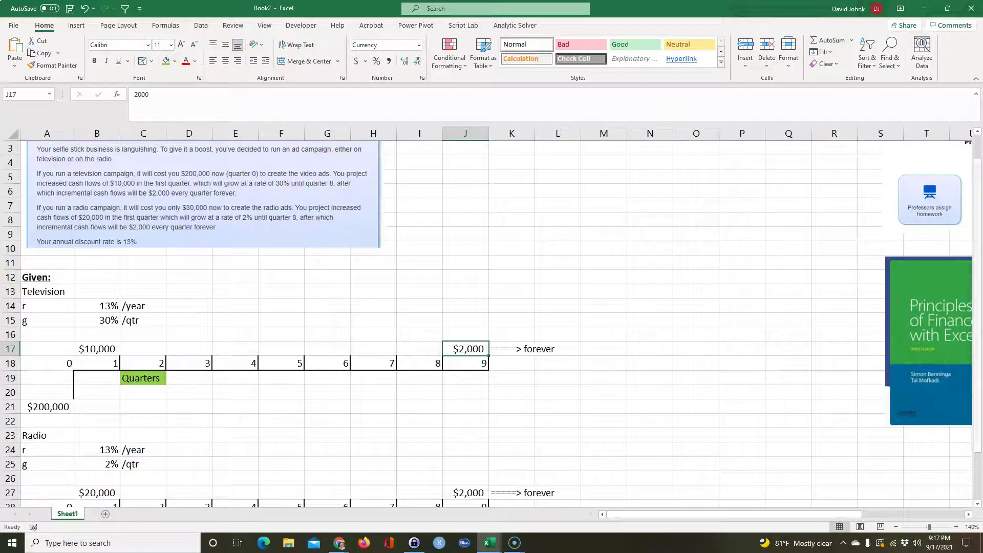
scroll(745, 373, "down", 1)
scroll(745, 373, "down", 2)
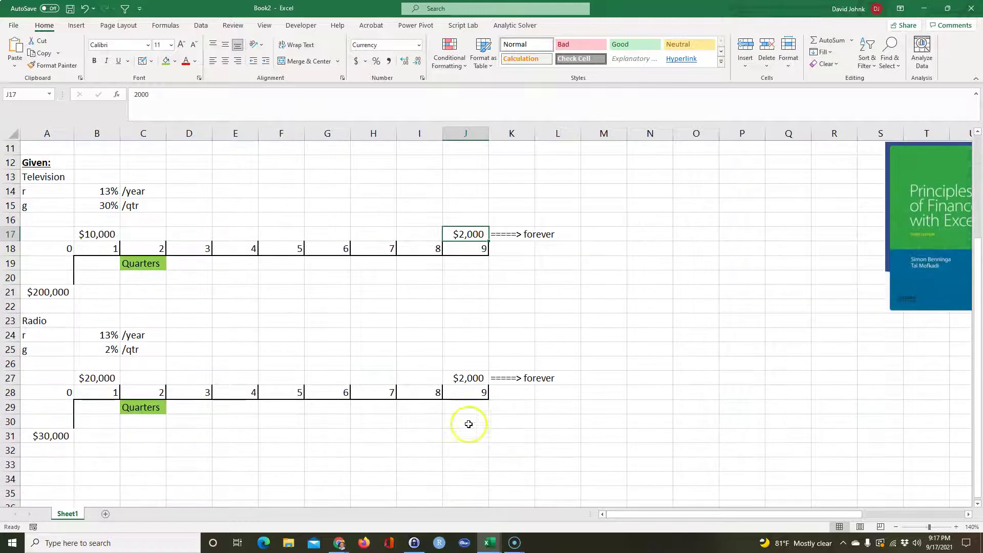
left_click(45, 463)
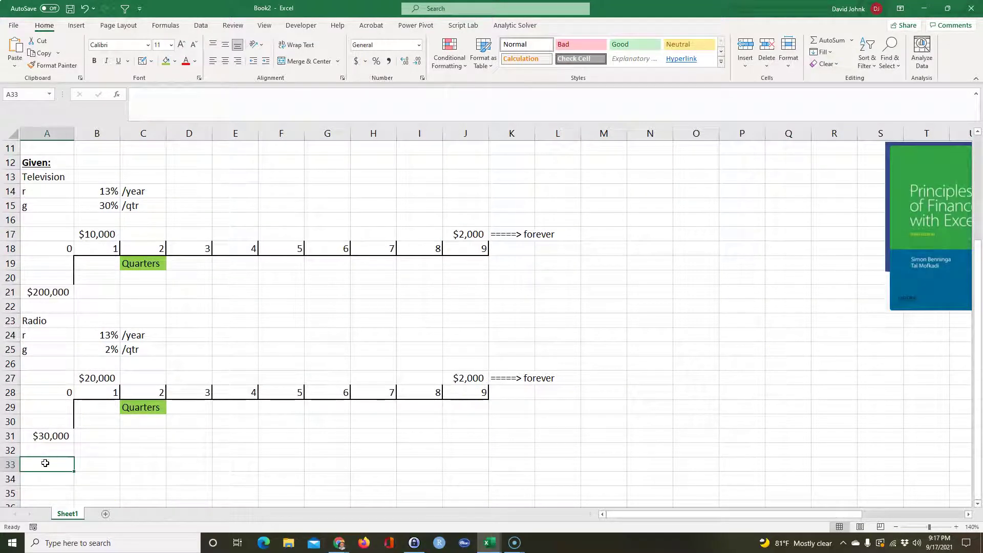
key("ctrl+v")
scroll(338, 413, "down", 2)
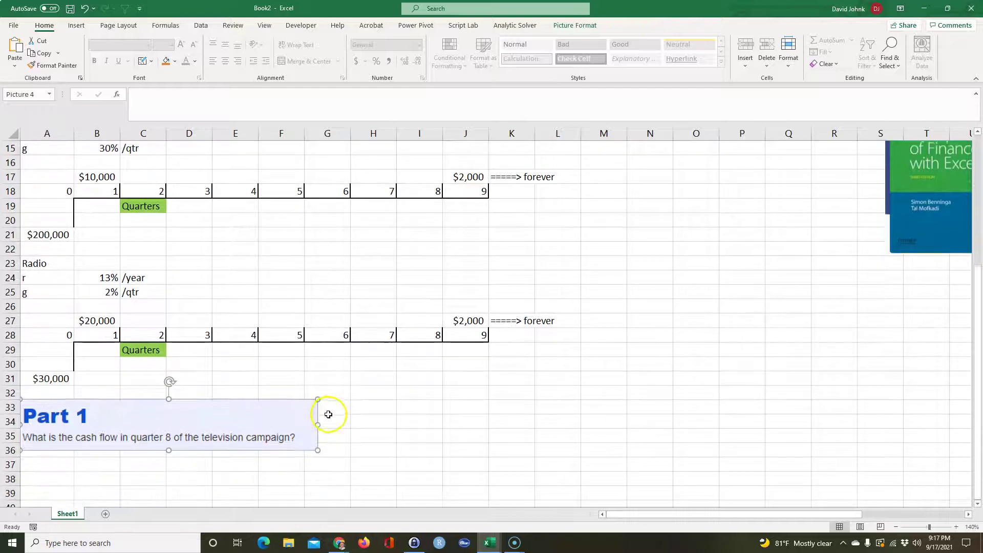
left_click_drag(317, 399, 200, 421)
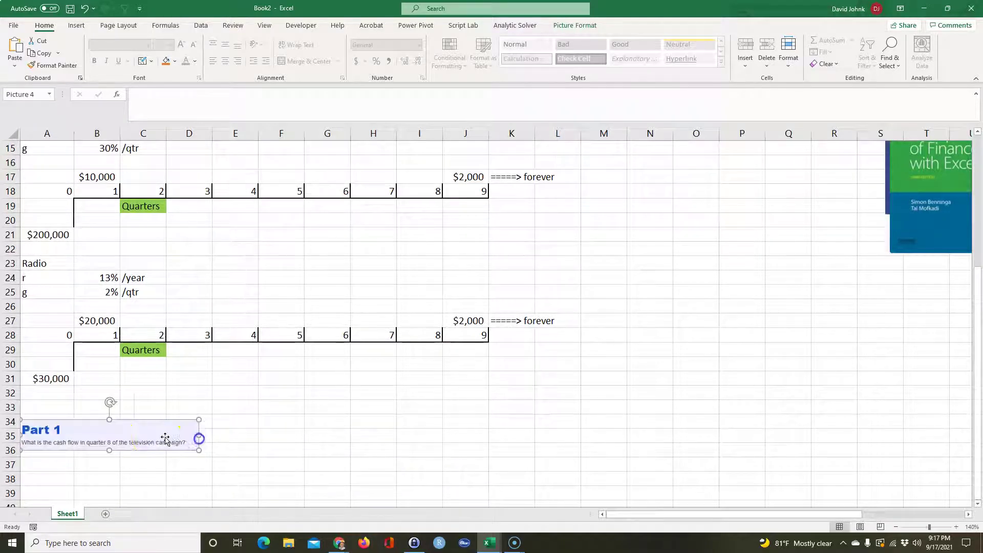
left_click_drag(141, 428, 143, 413)
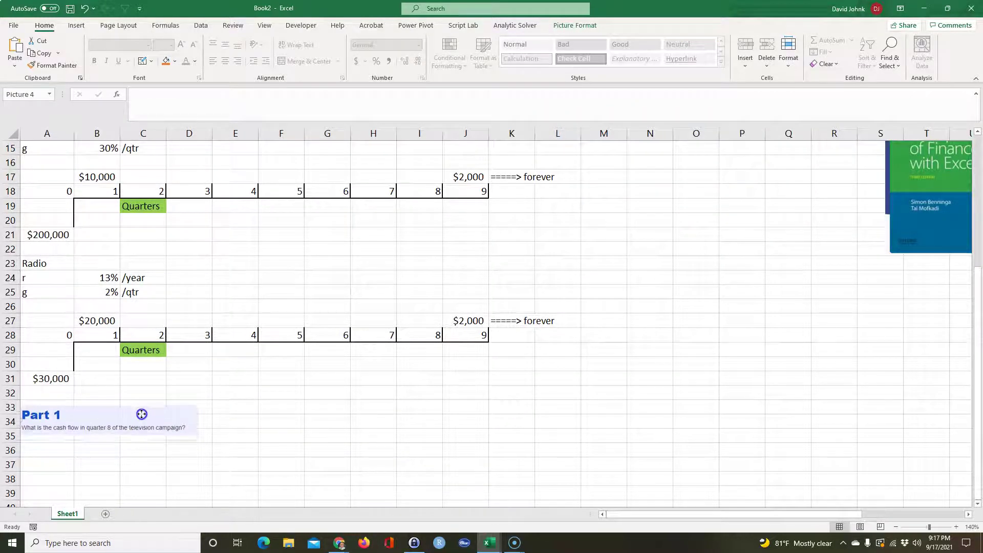
Step: Enter the heading "Find:" in cell A32 above the Part 1 picture and make it bold and underlined
left_click(51, 394)
type("F")
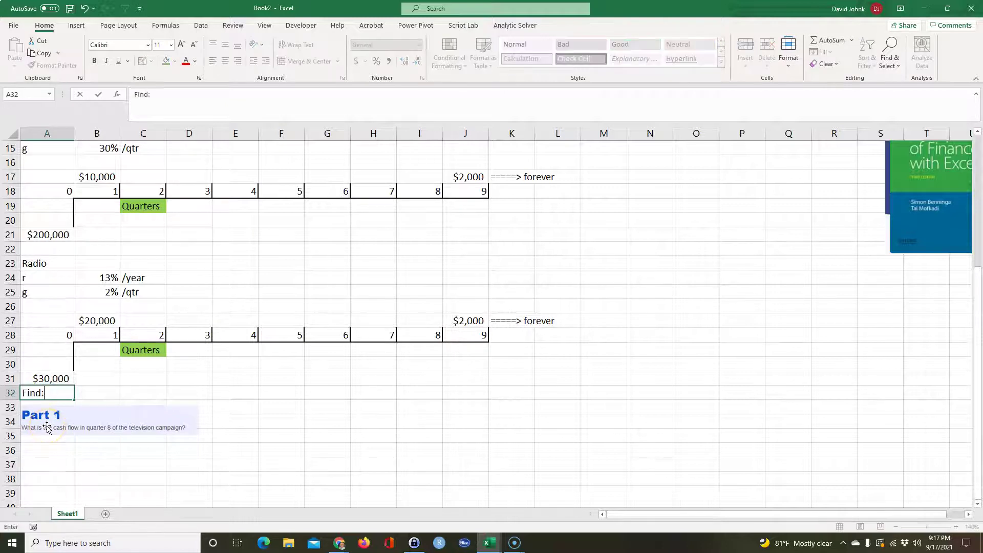
type("ind:")
key("Return")
left_click(51, 392)
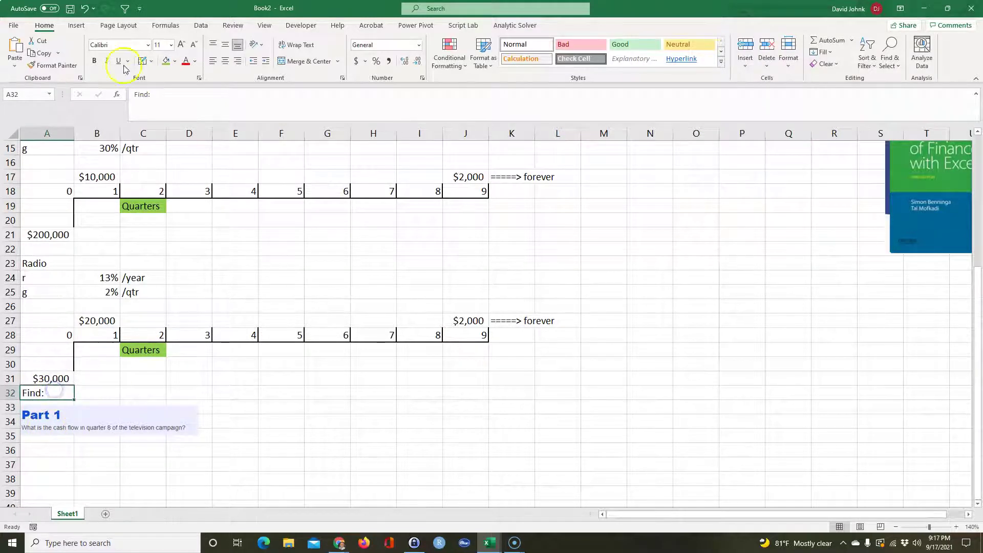
left_click(94, 60)
left_click(117, 61)
left_click(268, 405)
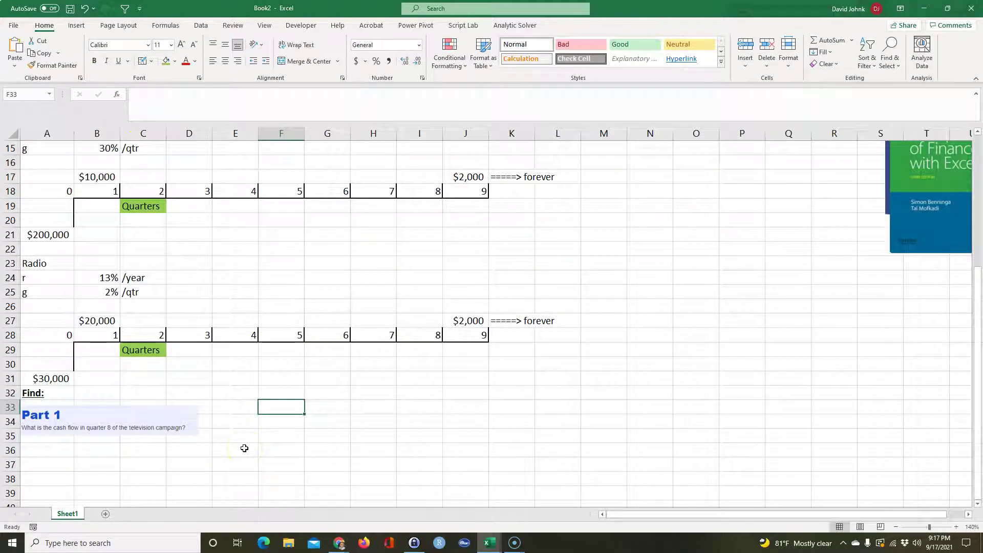
Step: Highlight the television timeline's quarter 8 cash flow cell, I17, with a yellow fill
scroll(244, 448, "up", 1)
scroll(244, 448, "down", 1)
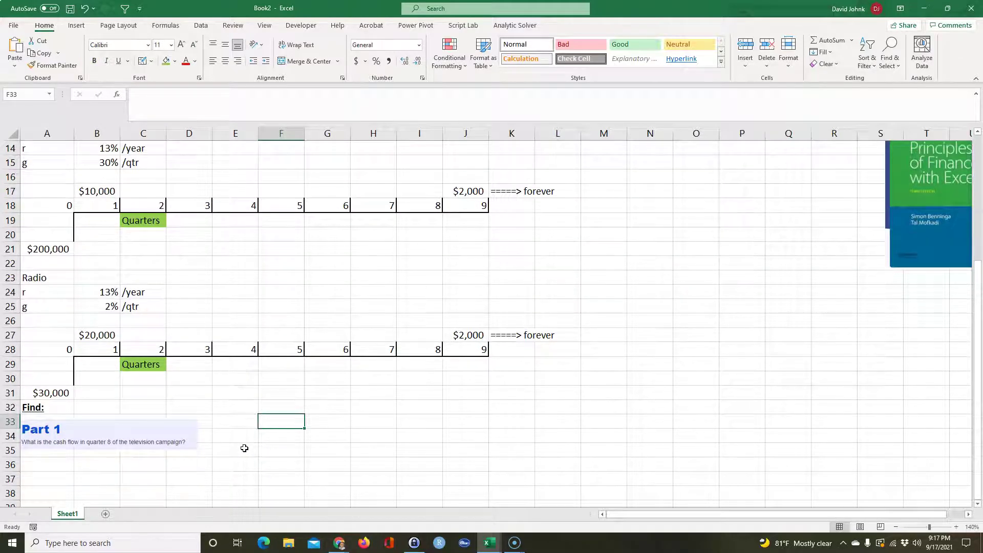
scroll(243, 446, "up", 2)
scroll(252, 310, "down", 2)
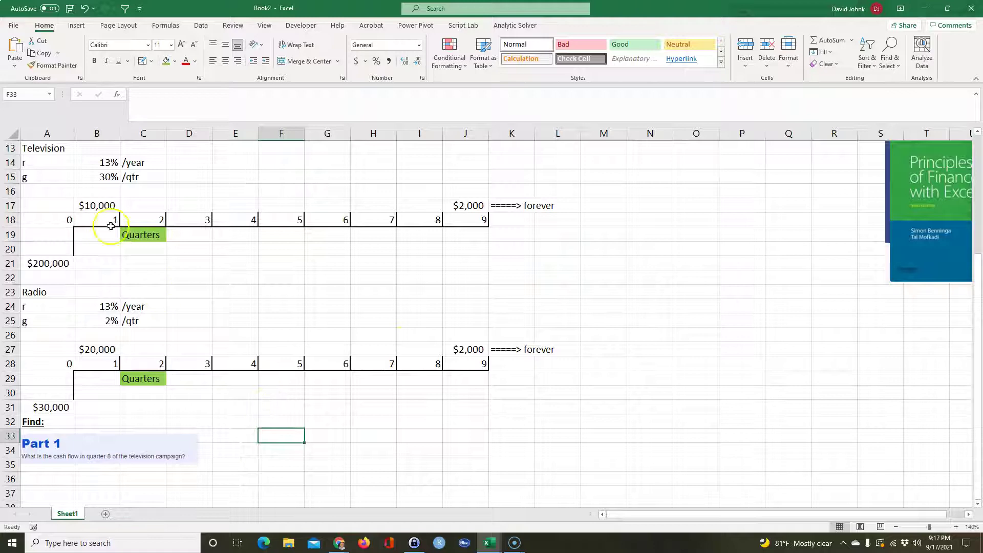
scroll(247, 355, "up", 2)
scroll(247, 353, "up", 1)
scroll(246, 354, "down", 2)
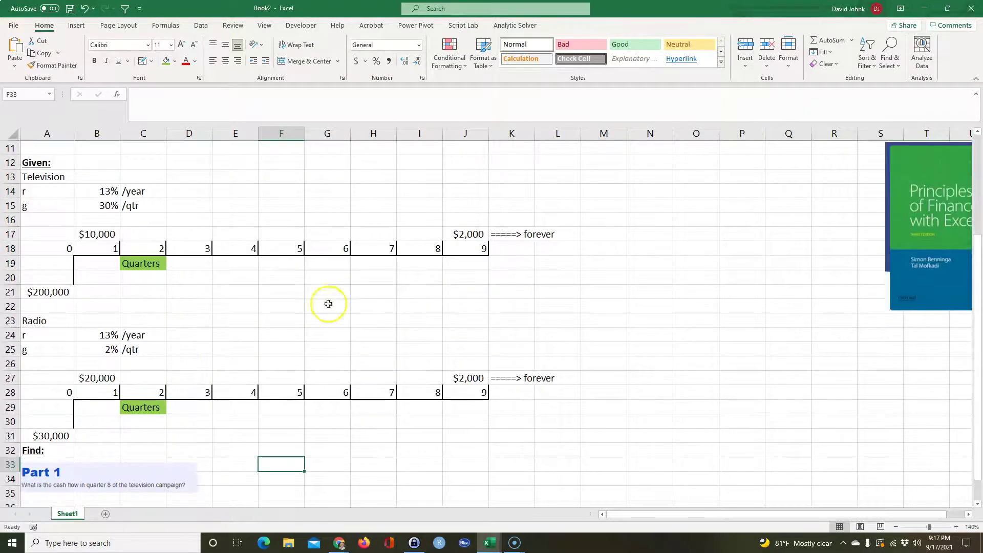
left_click(417, 234)
left_click(174, 63)
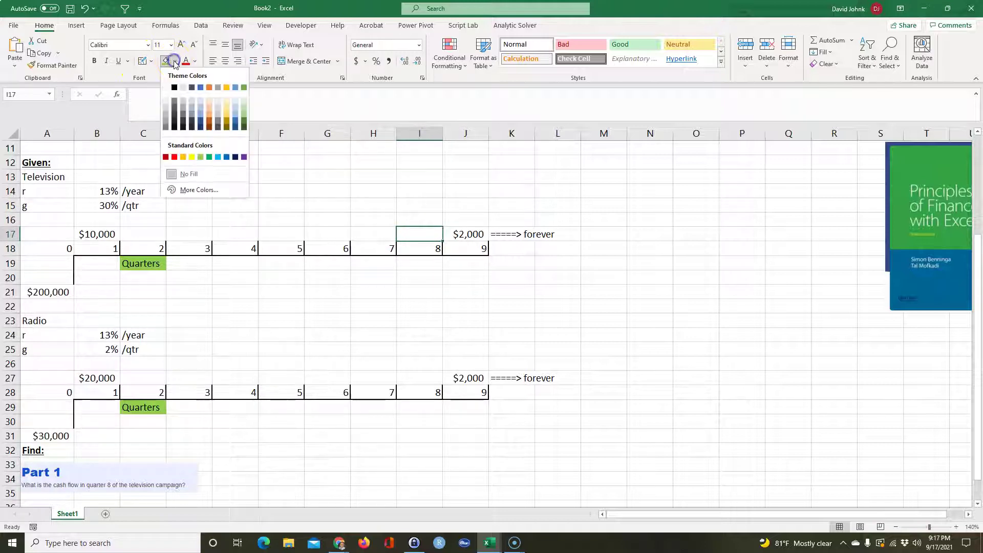
left_click(191, 160)
left_click(264, 333)
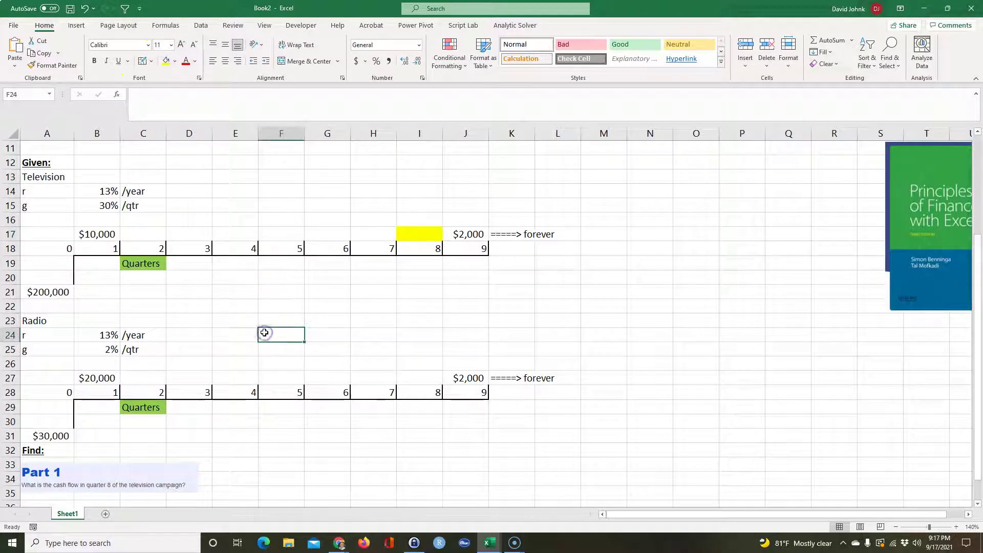
Step: Enter the formula =B17*(1+$B$15) in C17 for the television campaign's quarter 2 cash flow
left_click(102, 235)
left_click(140, 235)
left_click(189, 235)
left_click(99, 205)
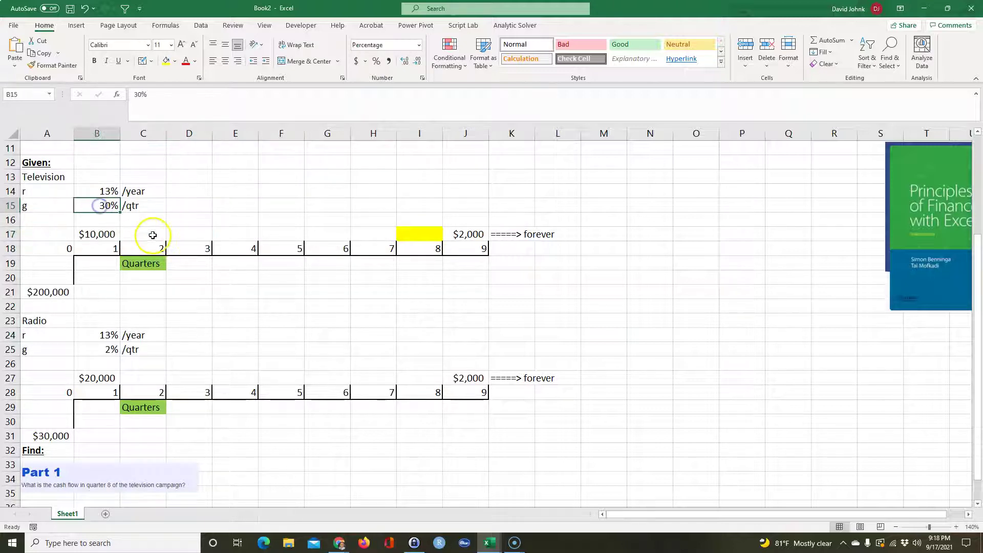
left_click(152, 234)
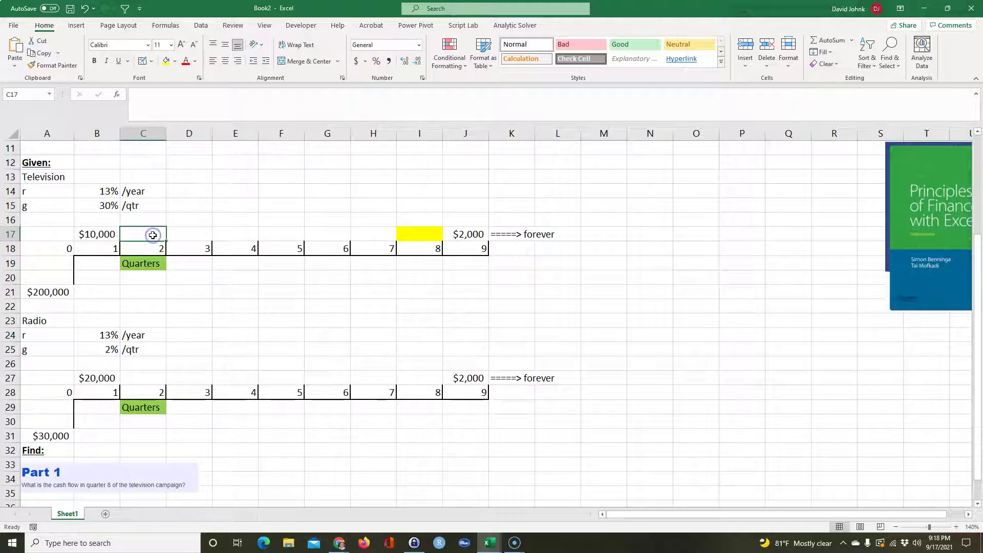
type("=")
left_click(91, 234)
left_click(92, 234)
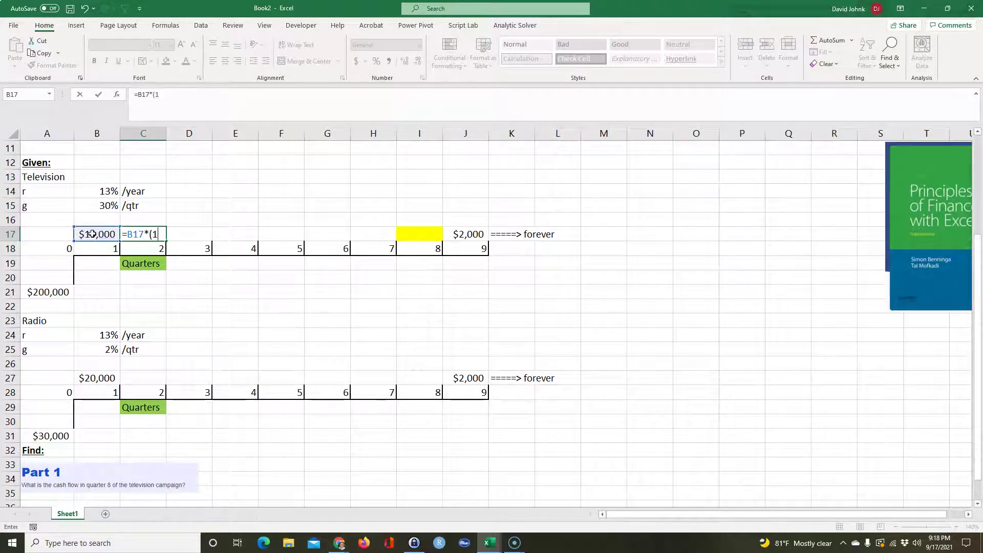
left_click(99, 205)
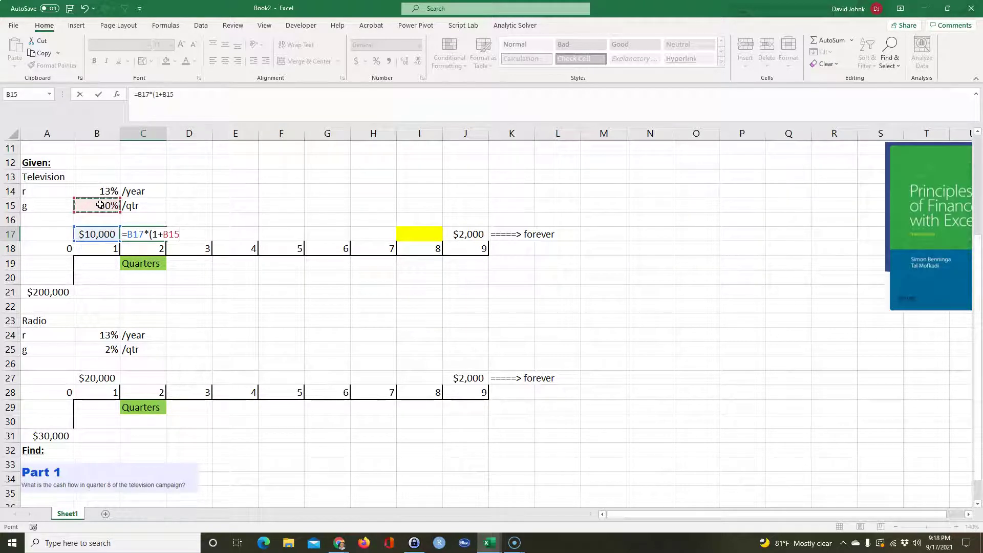
key("F4")
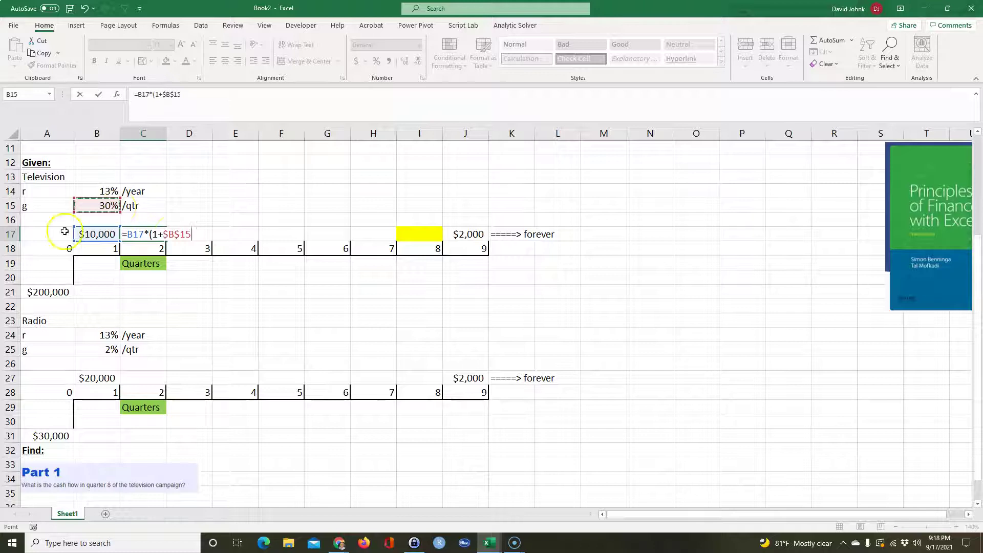
type(")")
key("Return")
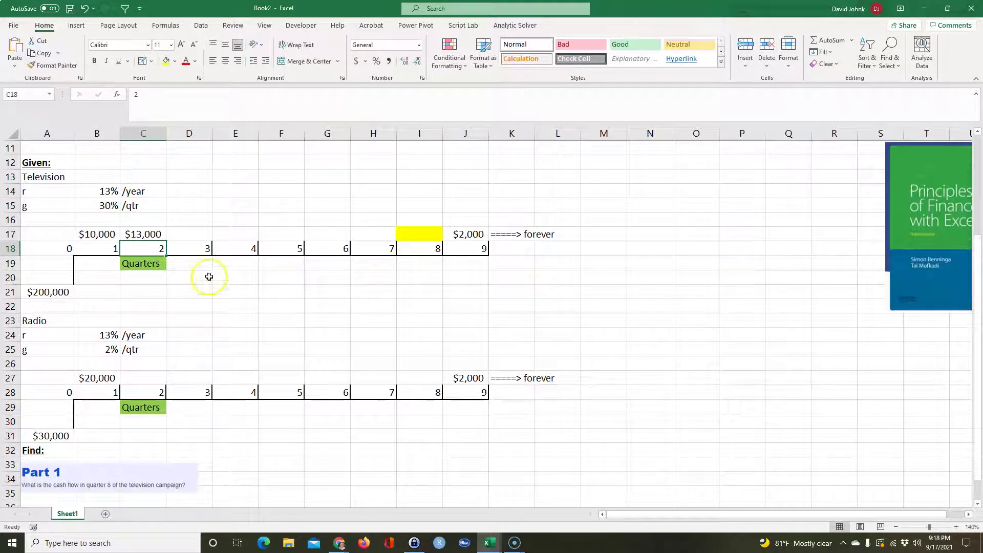
Step: Extend the growth formula from C17 across to I17 and fill the quarter 8 cell I17 with yellow again
left_click(147, 229)
left_click_drag(164, 243, 422, 234)
left_click(420, 234)
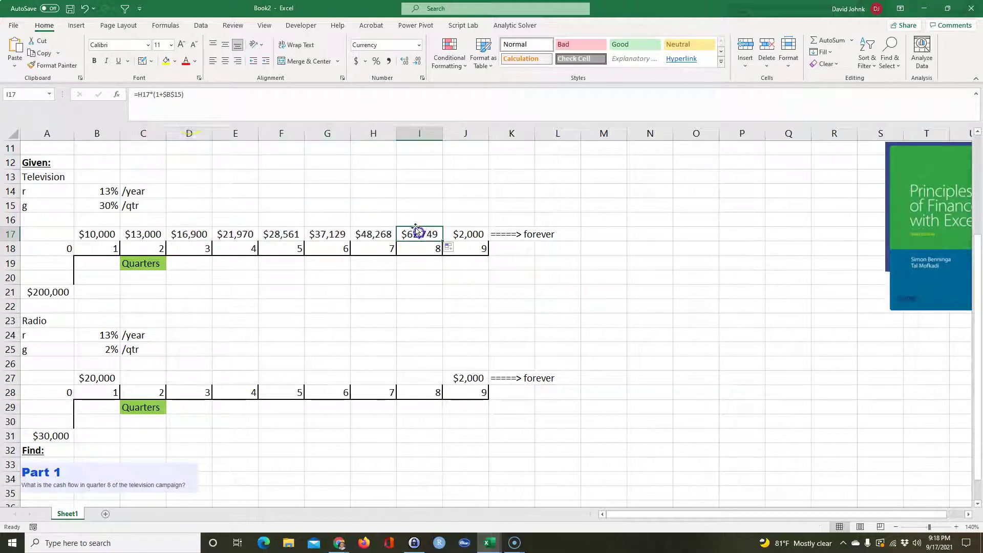
left_click(167, 62)
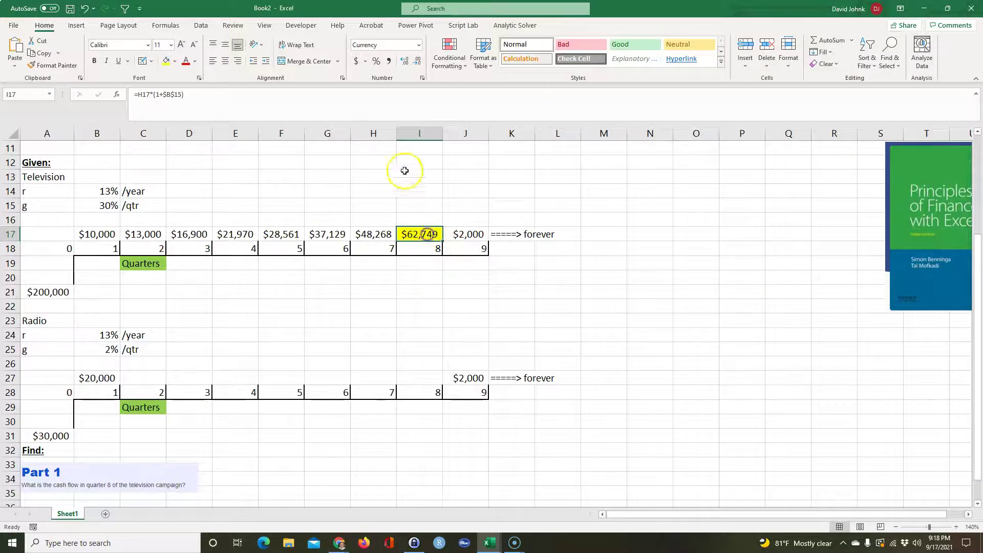
Step: Check the television quarter 8 cash flow in I17 to two decimal places, and return it to whole dollars
left_click(406, 65)
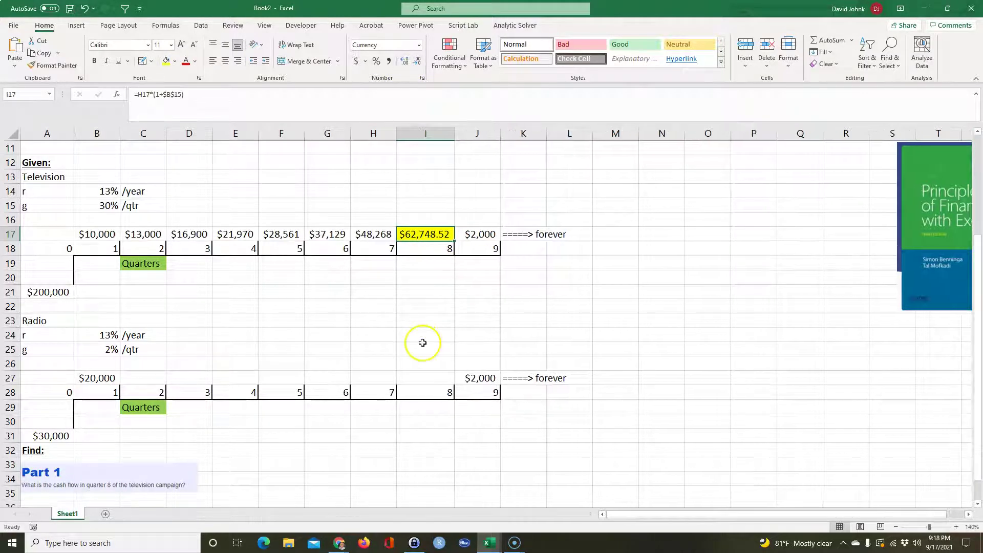
left_click(418, 63)
left_click(418, 64)
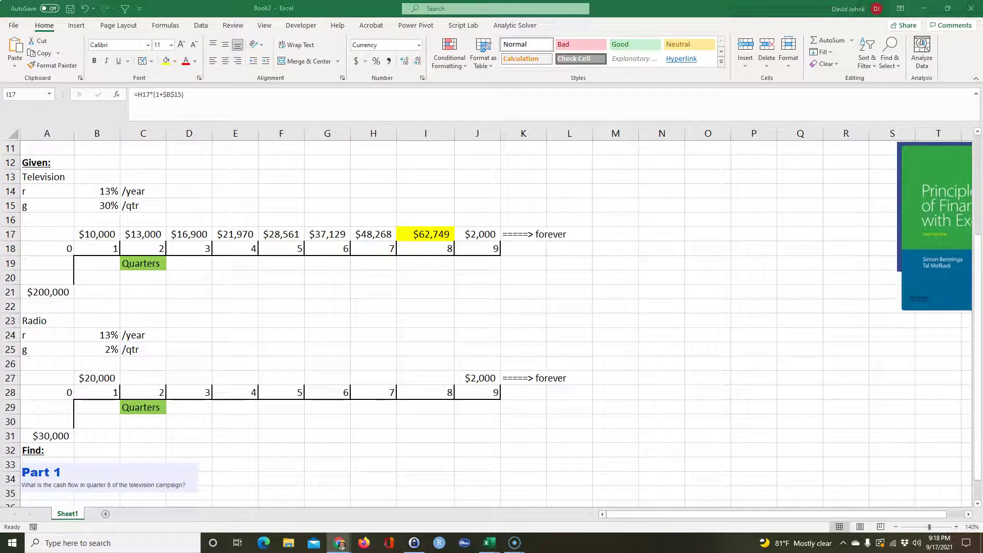
Step: Snip the solved Part 1 answer and paste the picture at A36 below the Part 1 question
key("super+shift+s")
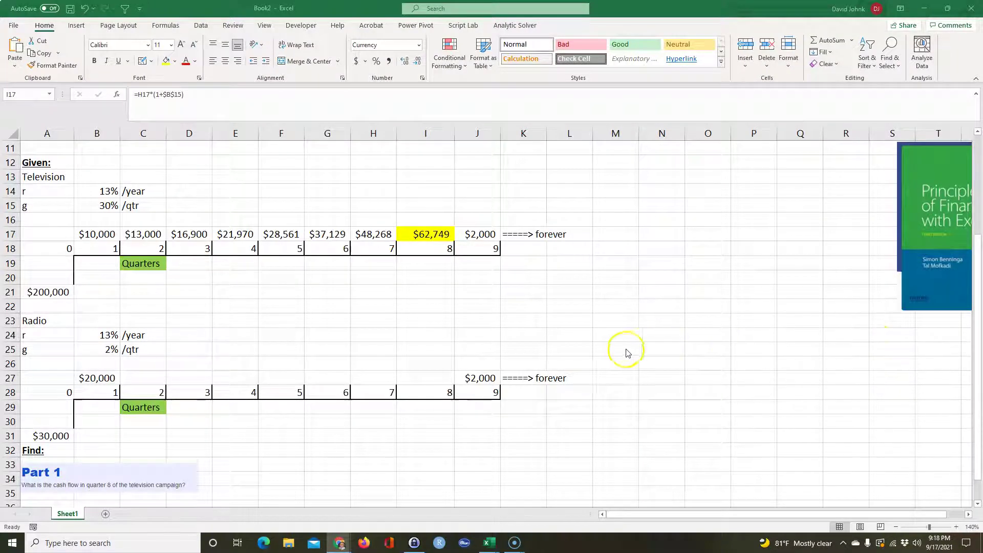
scroll(619, 279, "down", 2)
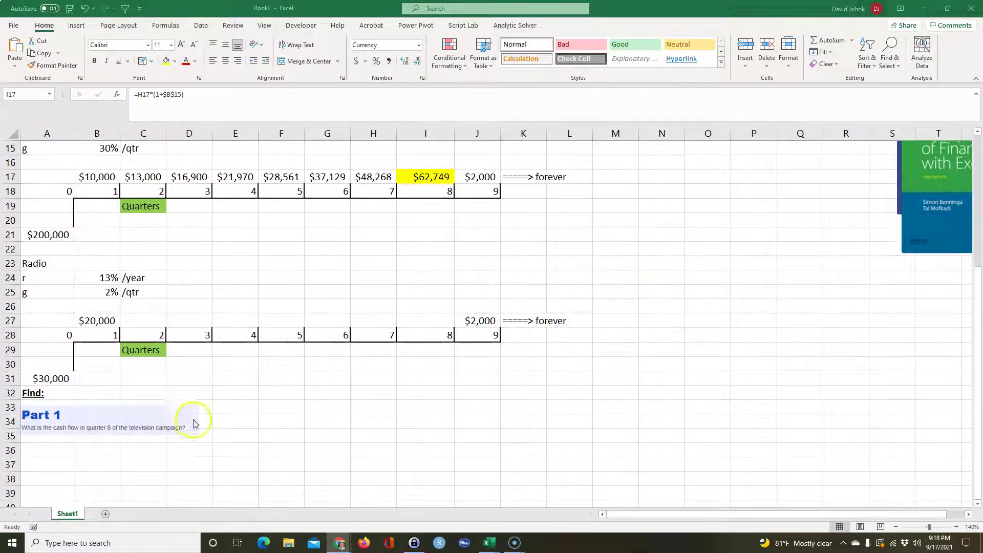
scroll(106, 409, "down", 1)
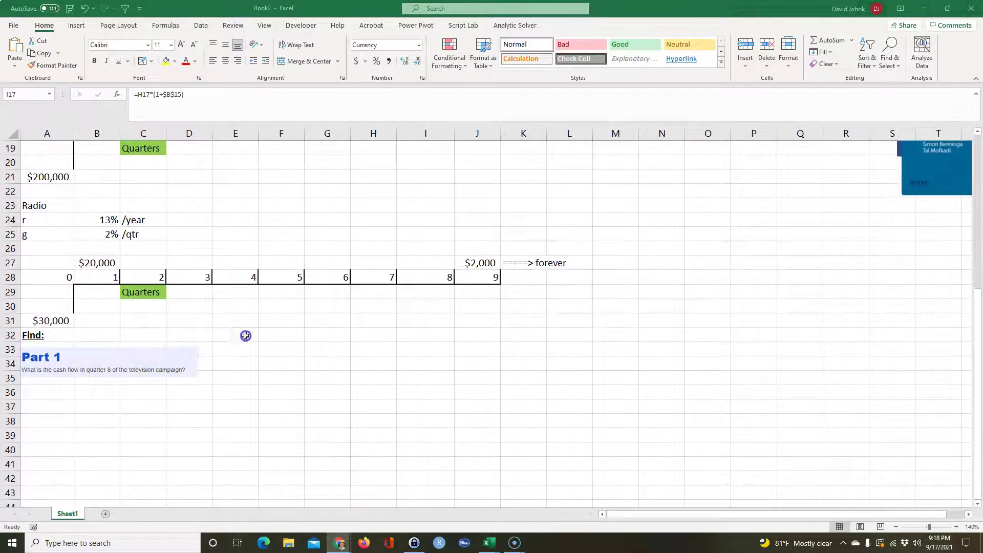
left_click(42, 393)
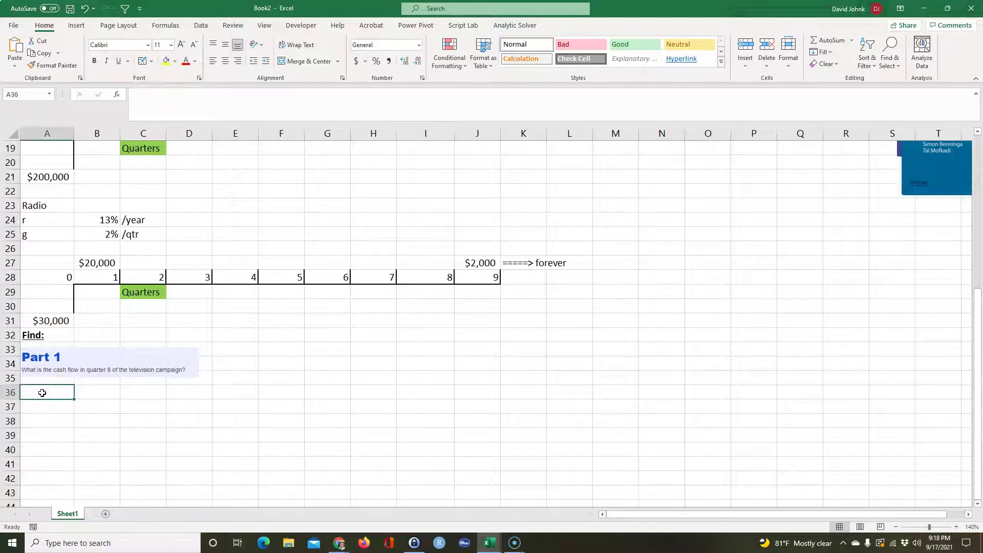
key("ctrl+v")
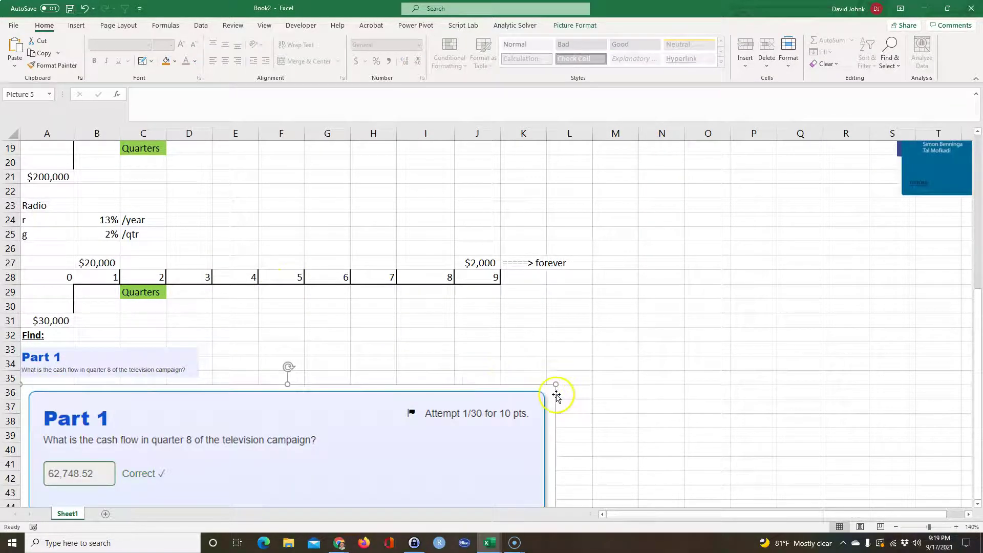
Step: Shrink the pasted Part 1 solution picture to span about columns A to H and position it just below the Part 1 question
left_click_drag(556, 383, 451, 444)
left_click_drag(319, 438, 215, 388)
scroll(394, 328, "down", 2)
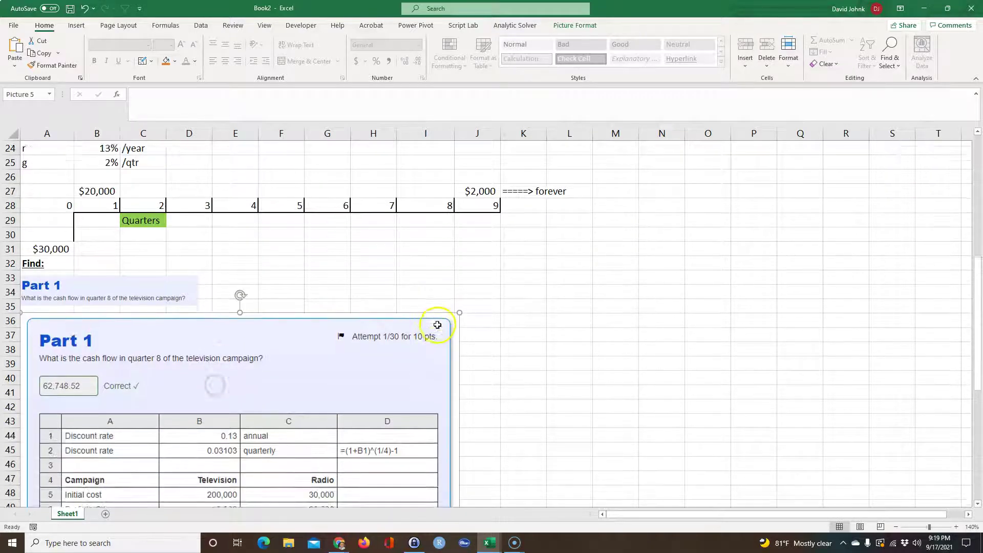
left_click_drag(457, 296, 417, 339)
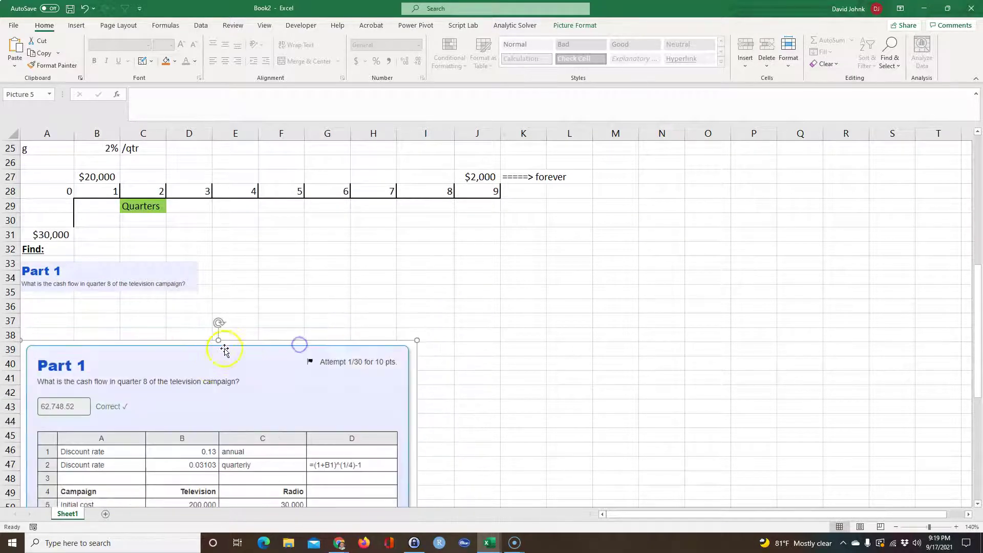
left_click_drag(224, 342, 226, 297)
left_click_drag(413, 296, 390, 319)
Step: Review the cash flow table in the Part 1 solution picture and compare it with the television quarter 8 cell I17
scroll(478, 369, "down", 1)
scroll(478, 369, "down", 4)
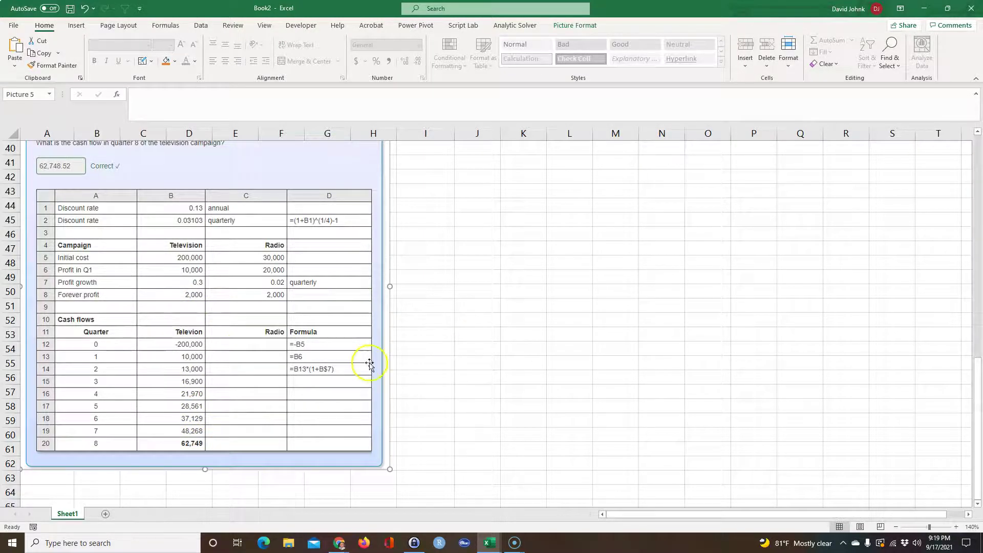
scroll(197, 435, "down", 1)
scroll(226, 309, "up", 6)
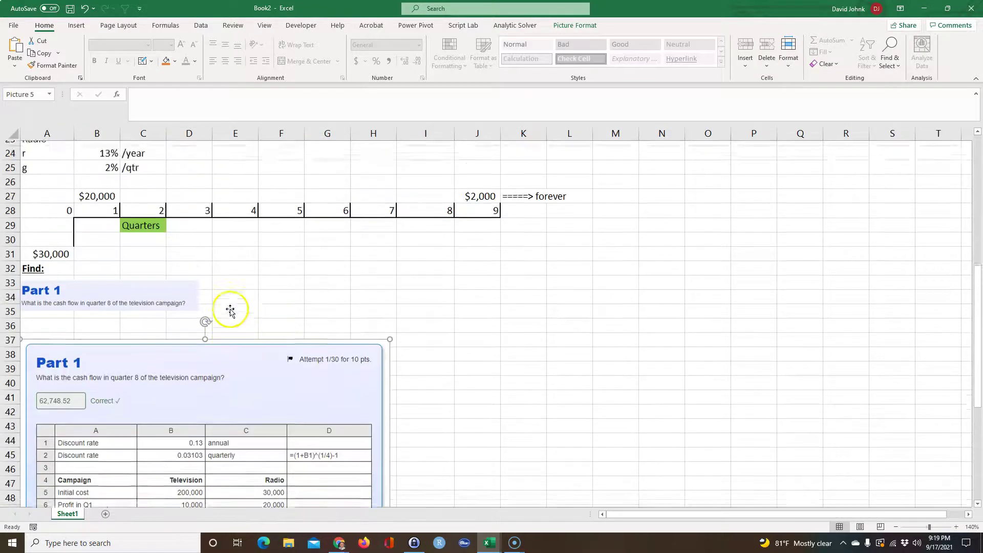
scroll(230, 309, "up", 6)
left_click(429, 306)
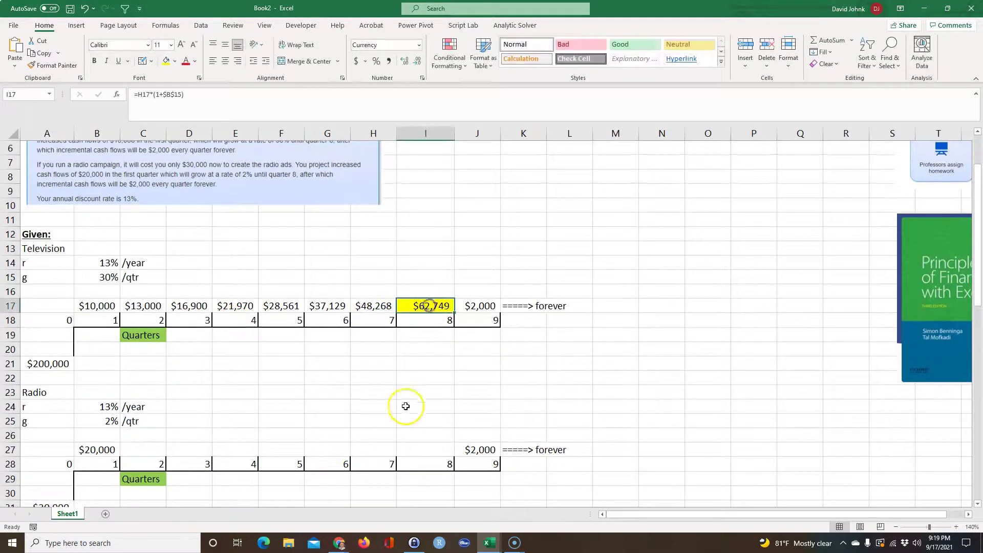
scroll(287, 382, "down", 1)
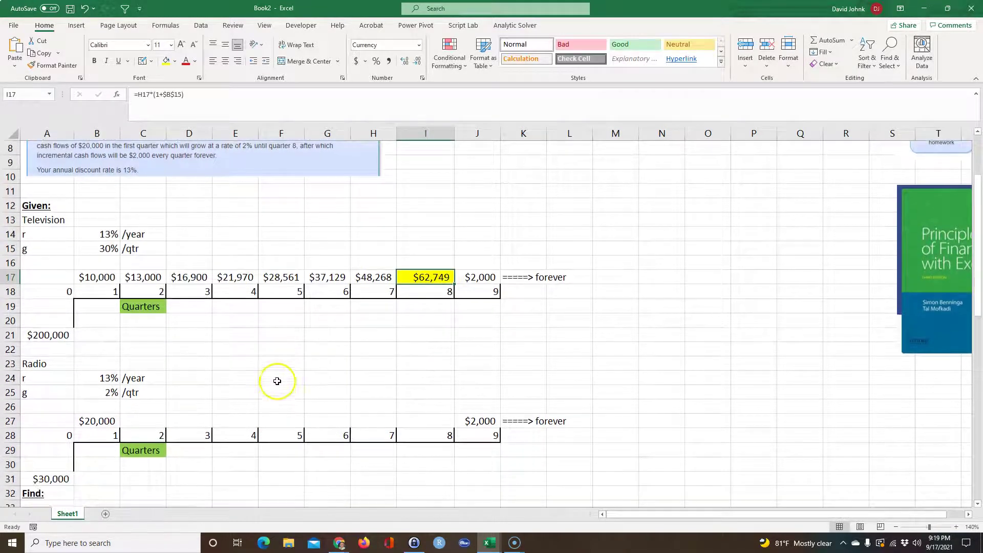
scroll(305, 348, "up", 1)
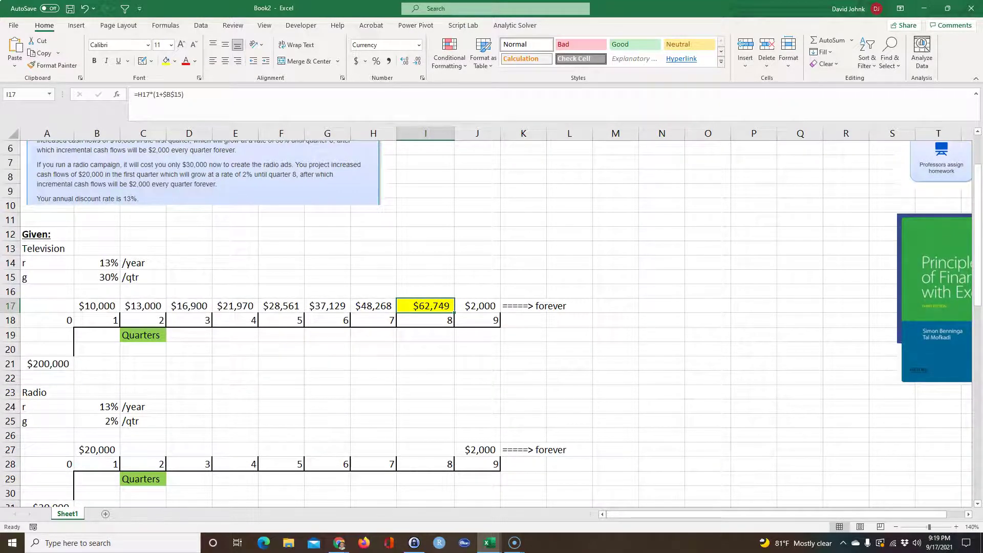
Step: Snip the Part 2 question, paste the picture at J33 and shrink it to about three columns wide
key("super+shift+s")
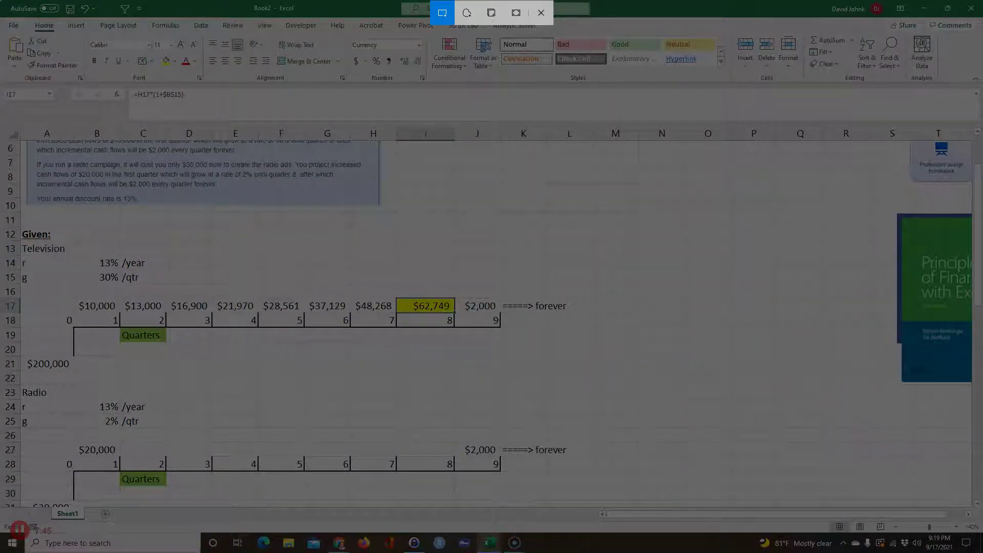
key("Escape")
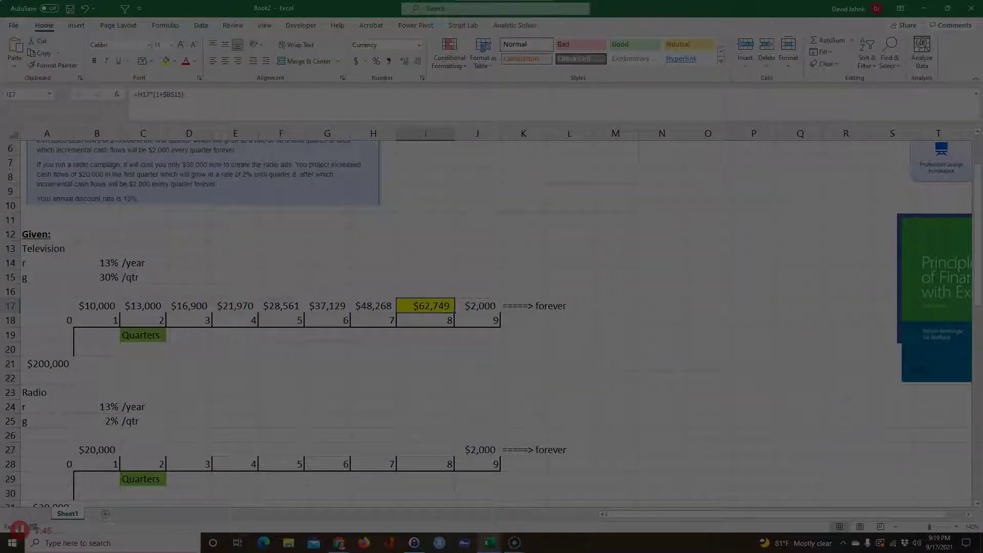
scroll(546, 421, "down", 3)
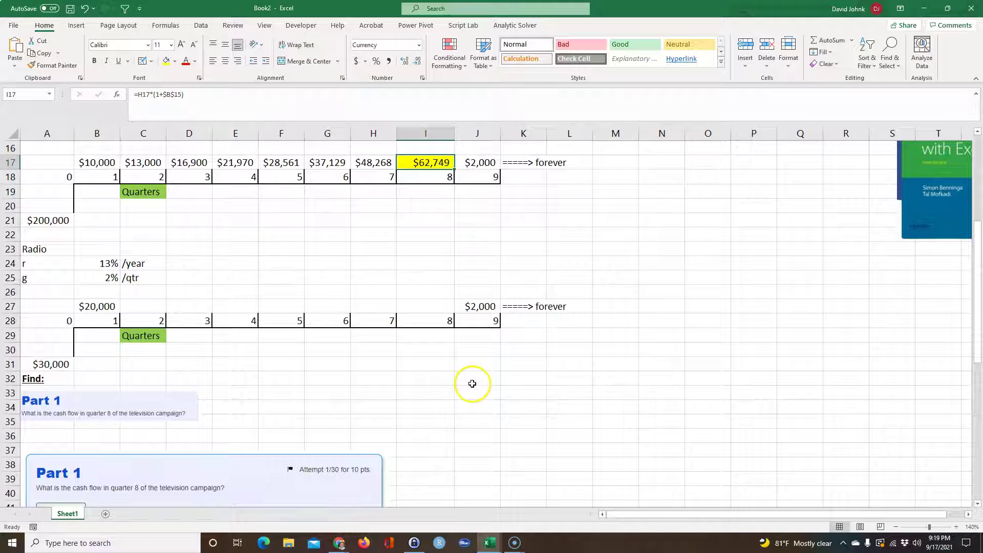
left_click(470, 391)
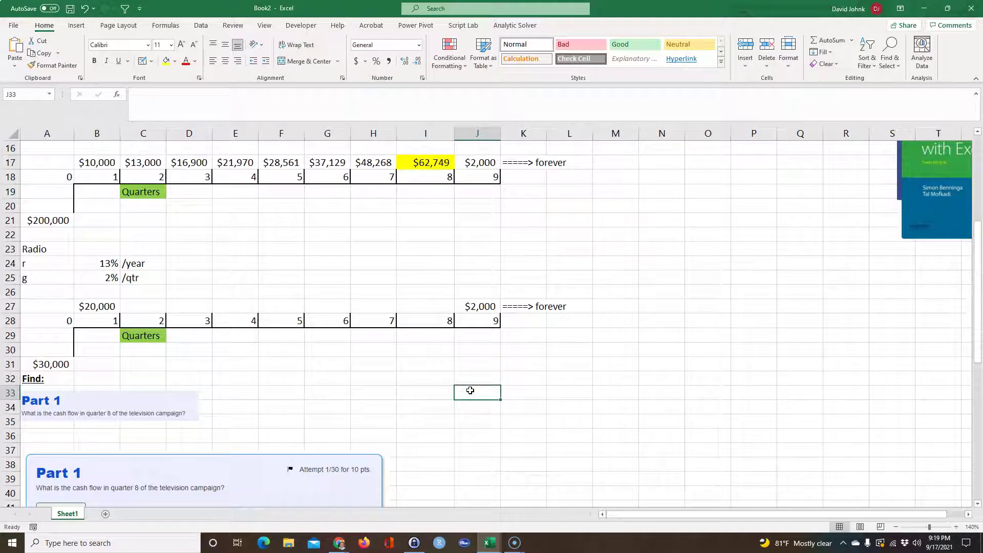
key("ctrl+v")
left_click_drag(812, 365, 562, 418)
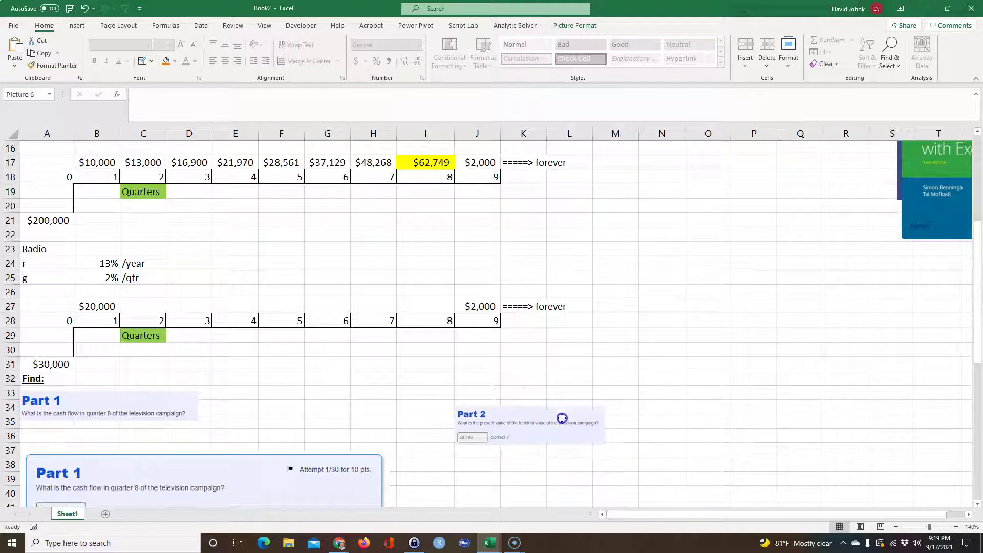
Step: Enter the heading "Find:" in J32 above the Part 2 picture and make it bold and underlined
left_click(468, 391)
left_click(477, 376)
type("Find")
key("Return")
left_click(477, 376)
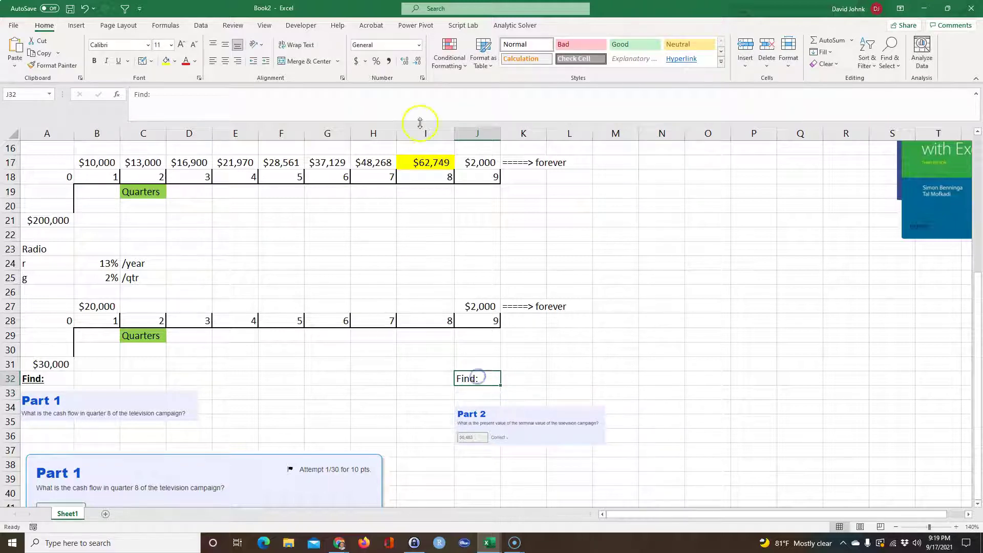
left_click(94, 61)
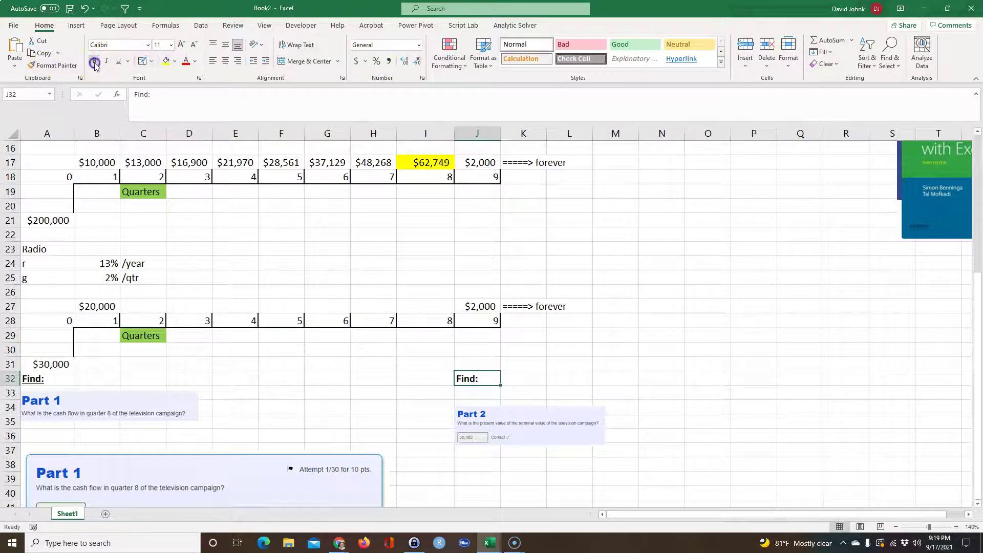
left_click(119, 61)
Step: Move the Part 2 picture directly beneath the J32 heading and enlarge it slightly
left_click_drag(494, 416, 503, 392)
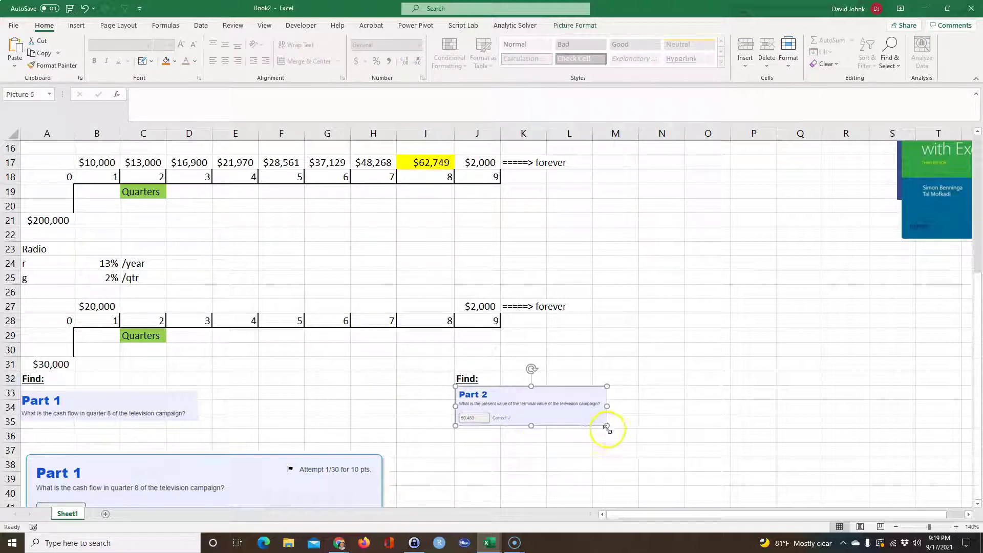
left_click_drag(610, 425, 632, 419)
left_click(389, 420)
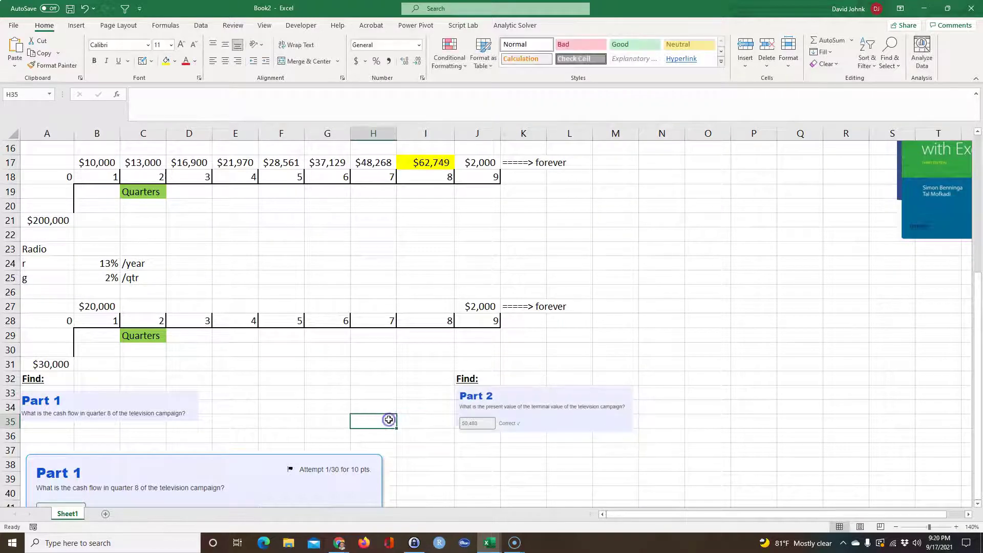
Step: Copy the television growth formula from C17 into C27 on the radio timeline
scroll(389, 420, "up", 1)
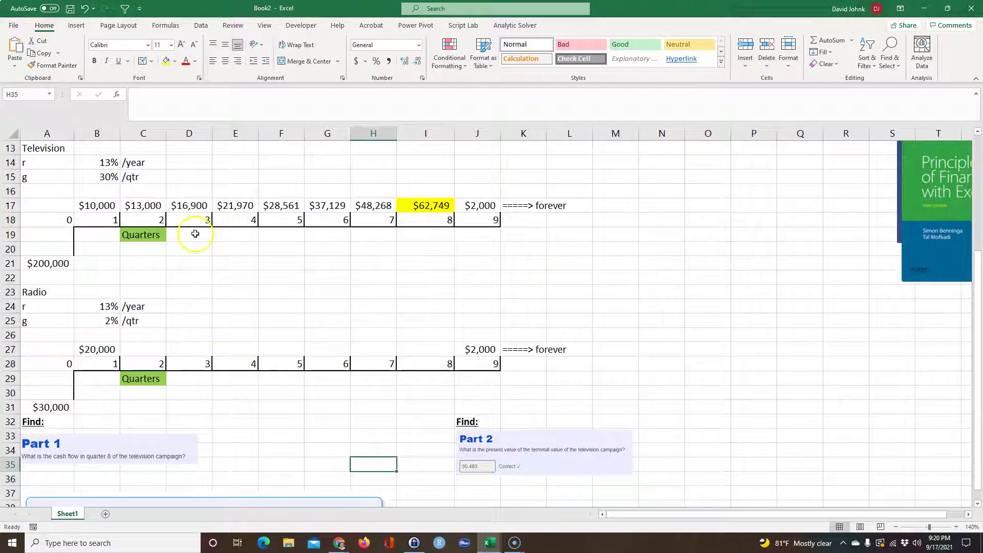
left_click_drag(149, 206, 178, 205)
left_click(266, 267)
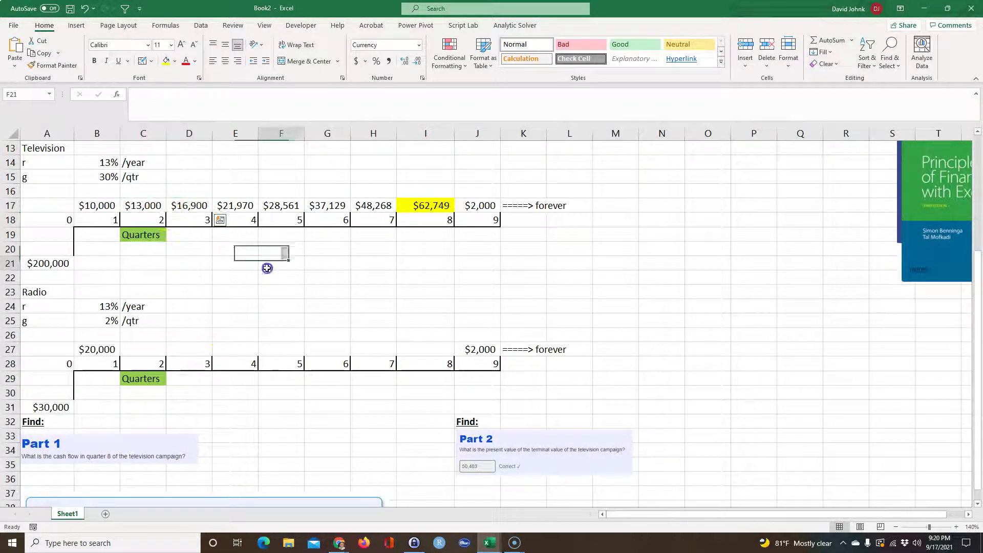
left_click(148, 206)
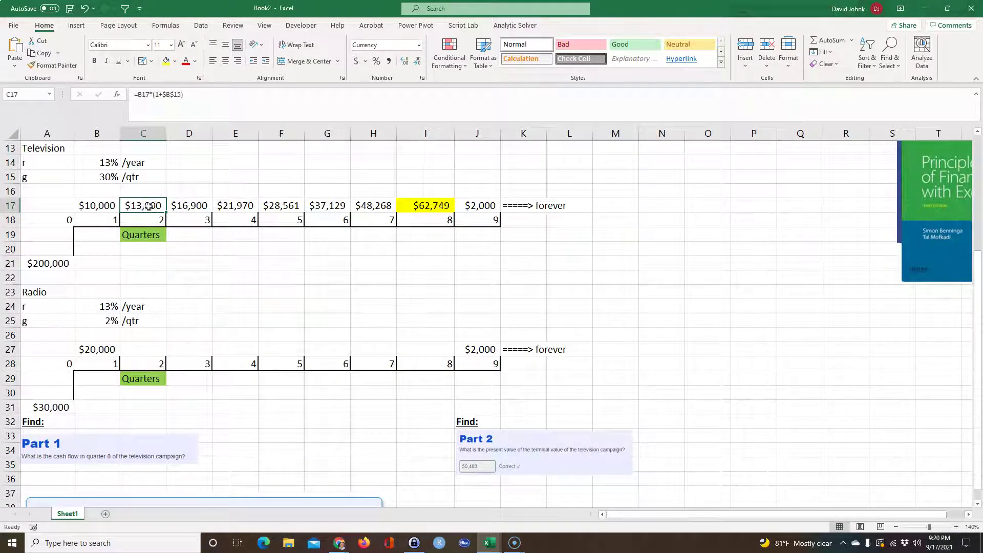
right_click(149, 206)
left_click(179, 228)
left_click(135, 349)
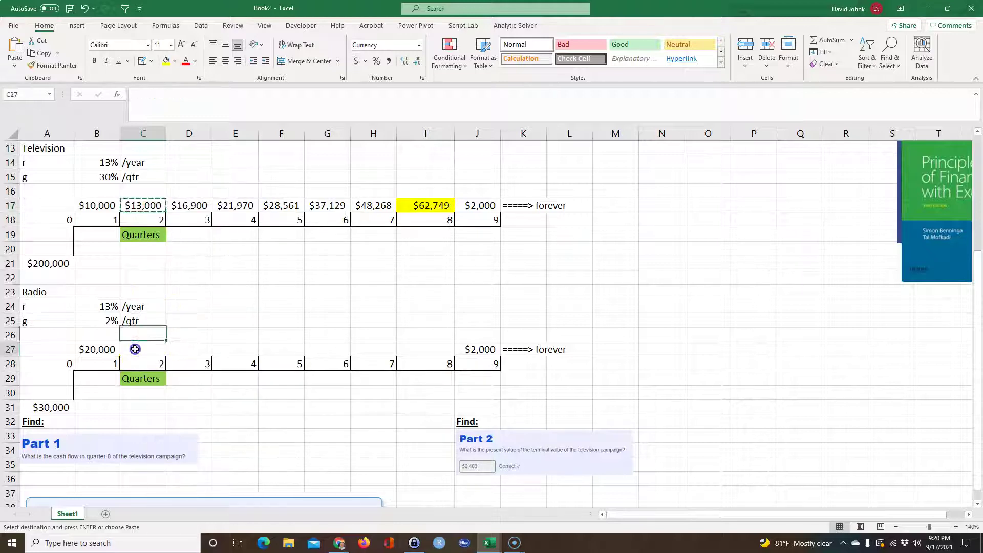
key("ctrl+v")
Step: Point the growth rate in C27 to the radio rate, making the formula =B27*(1+$B$25)
left_click(226, 408)
left_click(145, 348)
double_click(145, 348)
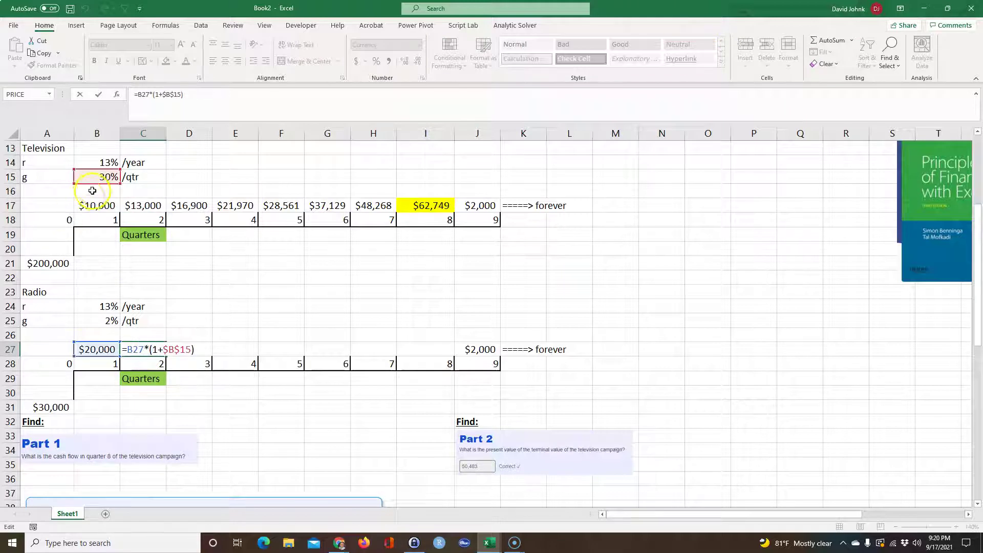
left_click_drag(94, 176, 87, 314)
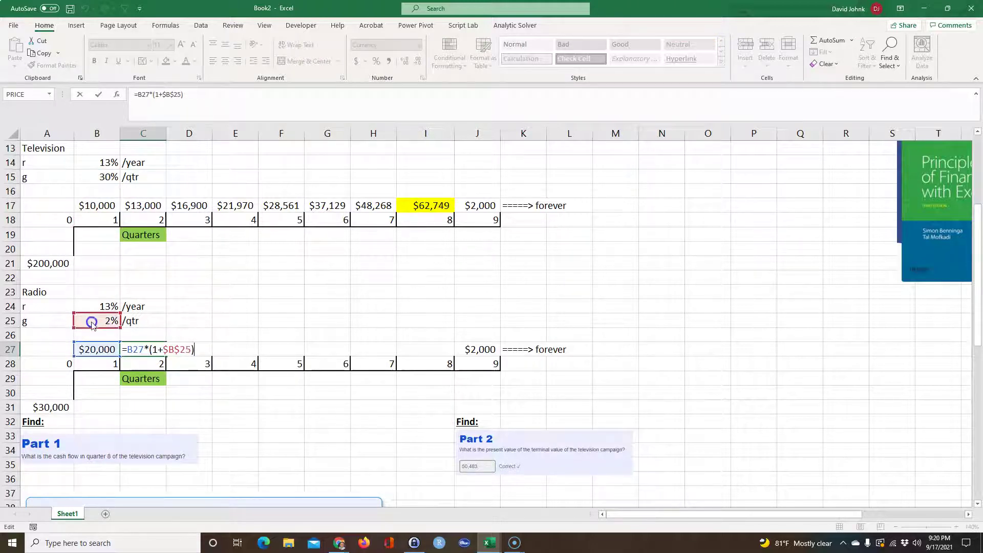
key("Return")
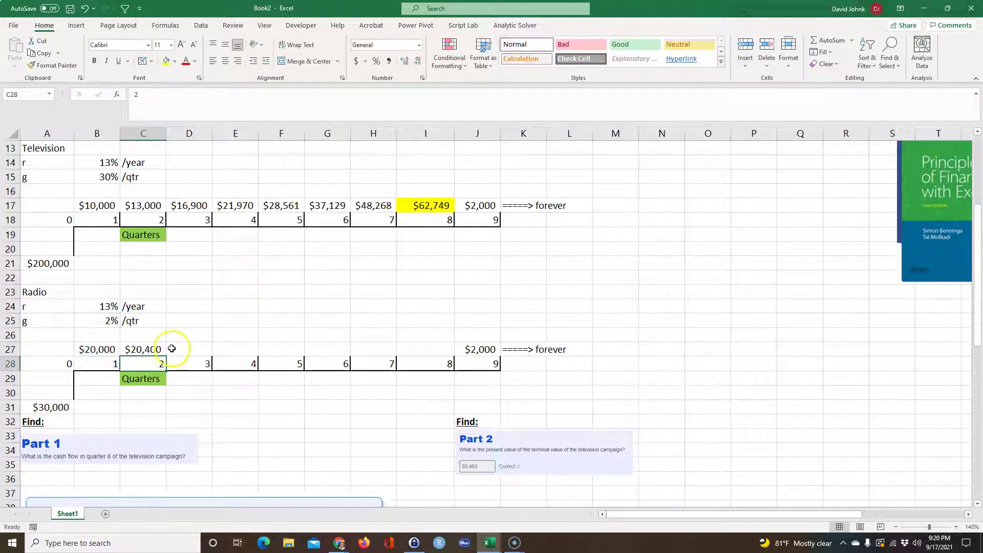
Step: Extend the radio growth formula from C27 across to I27 for quarters 3 to 8
left_click(145, 349)
left_click_drag(166, 357, 453, 367)
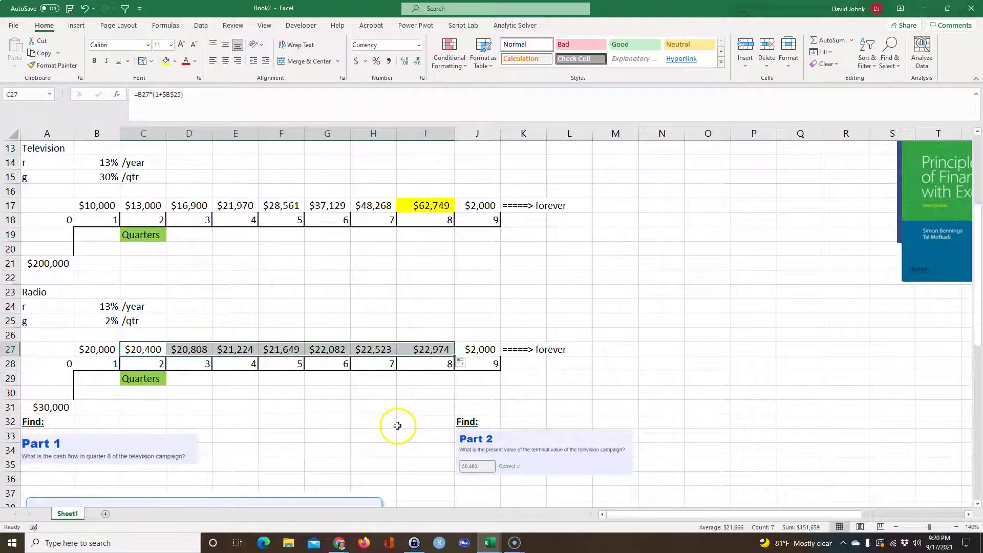
left_click(397, 425)
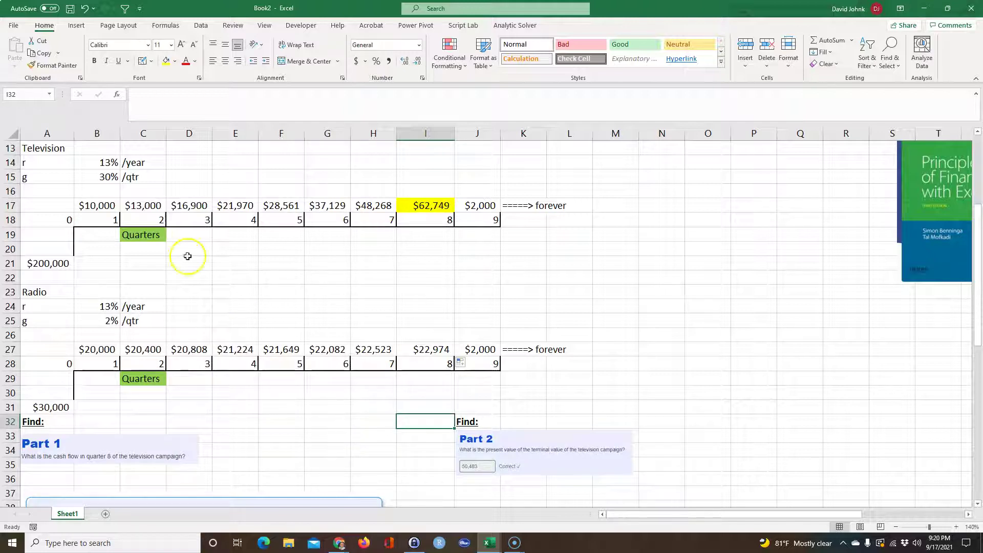
Step: Try to show the television growth formula from C17 as text in C16 with FORMULATEXT
left_click(146, 191)
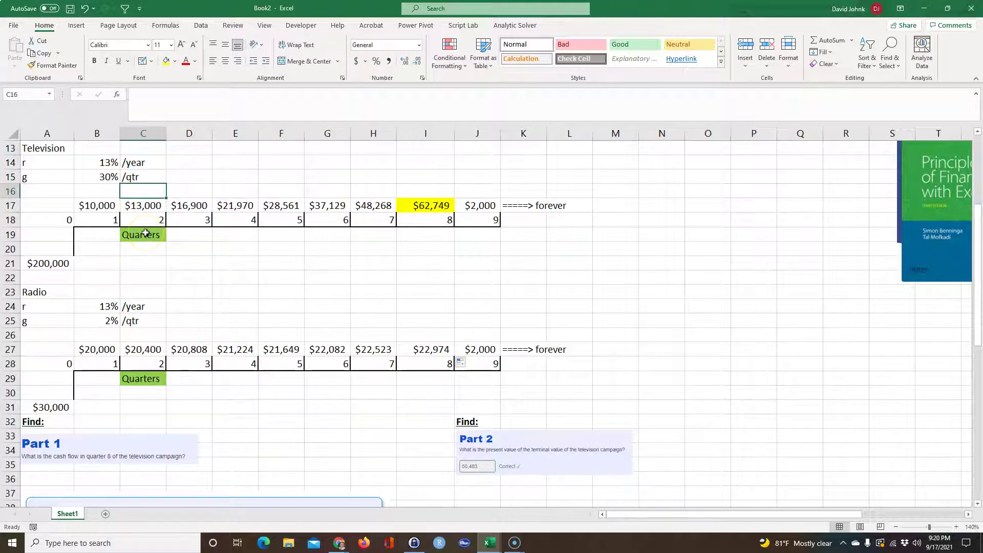
type("=form")
left_click(152, 204)
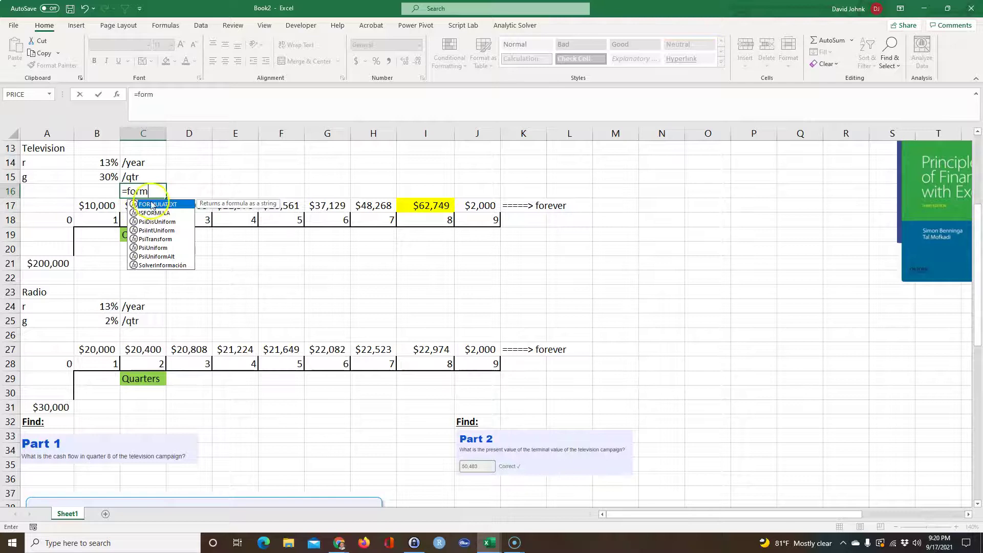
double_click(152, 204)
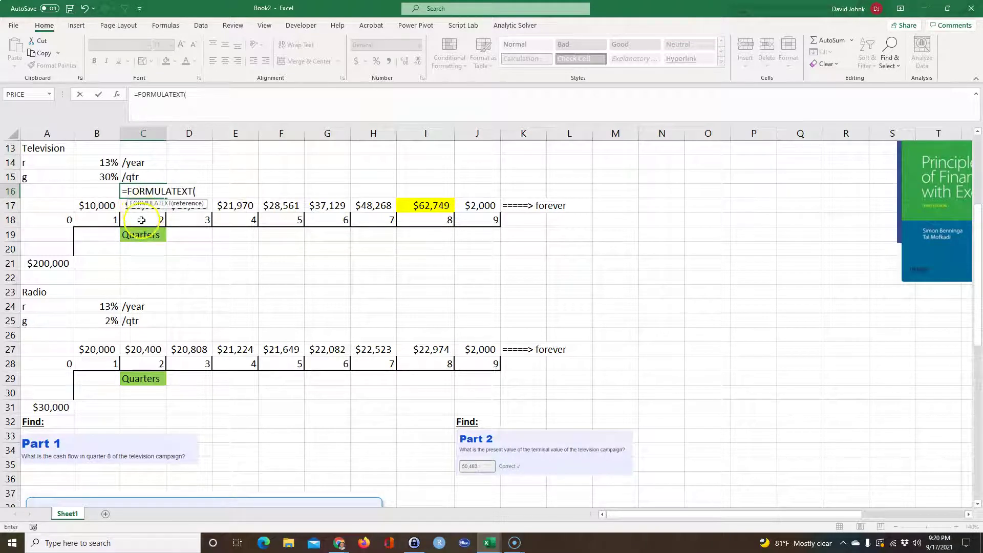
left_click(124, 209)
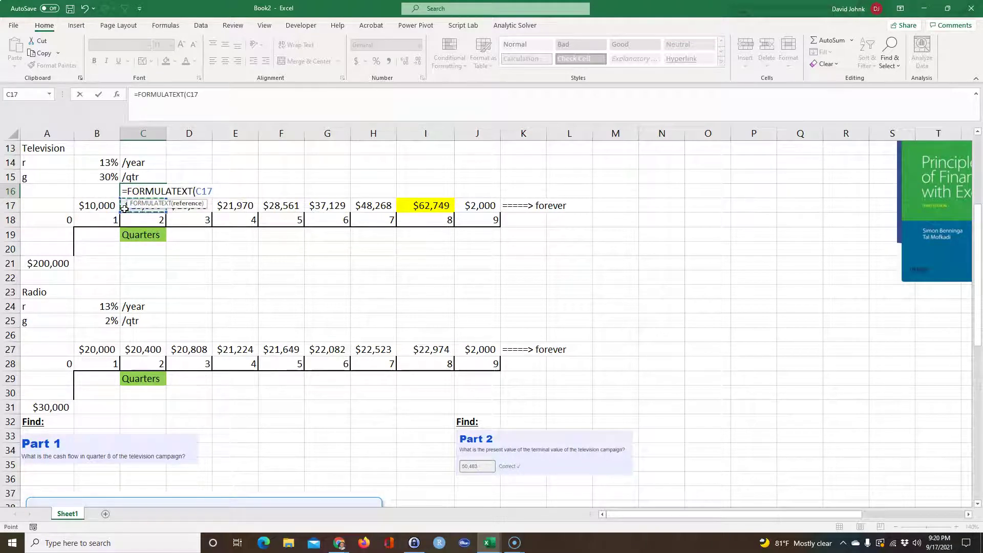
key("Return")
type("+")
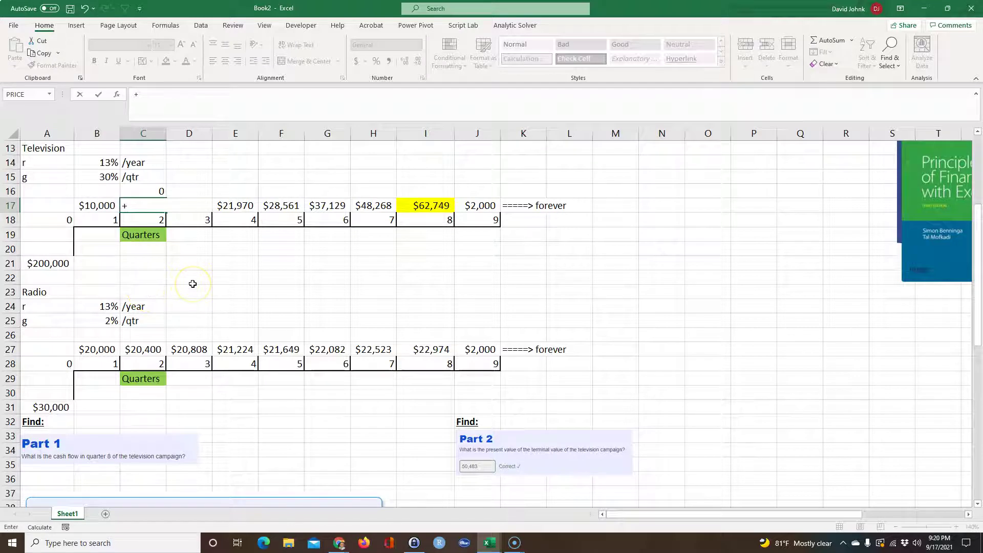
key("Escape")
Step: Re-enter =FORMULATEXT(C17) in C16 to document the television growth formula
left_click(139, 192)
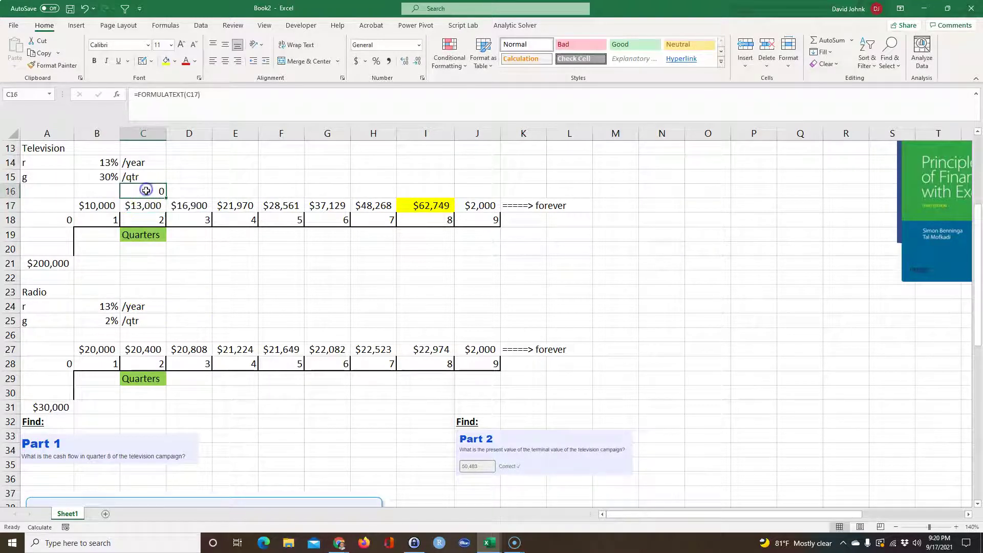
type("=form")
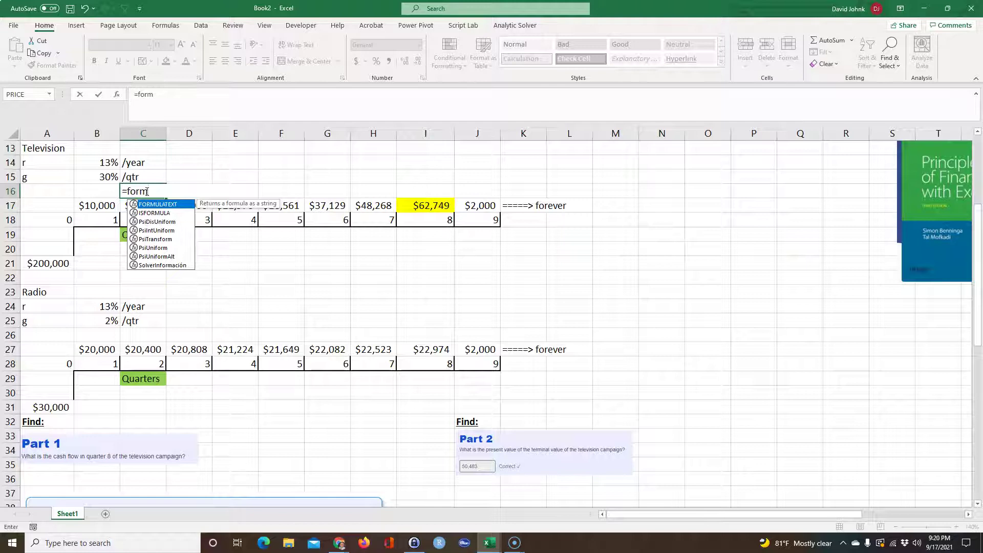
double_click(162, 204)
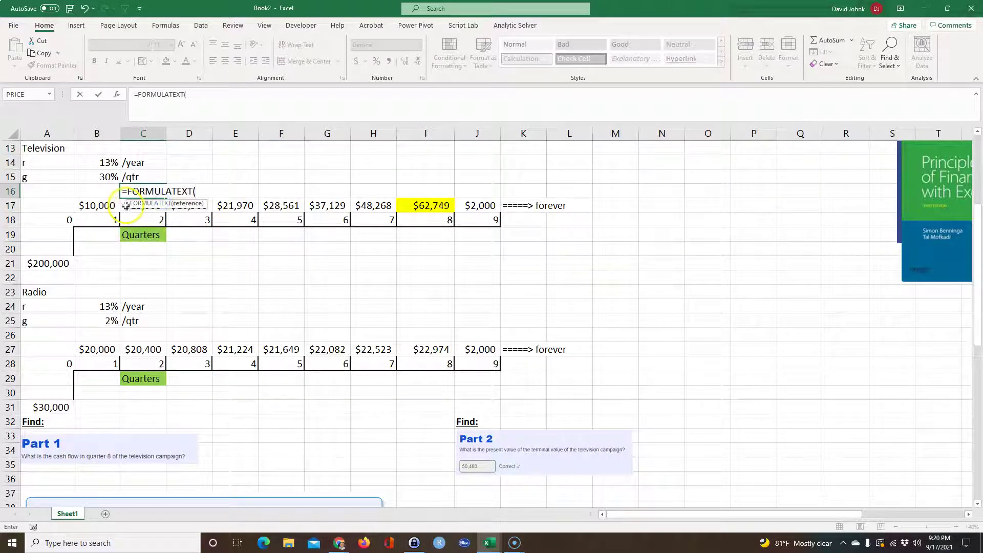
left_click(123, 205)
key("Return")
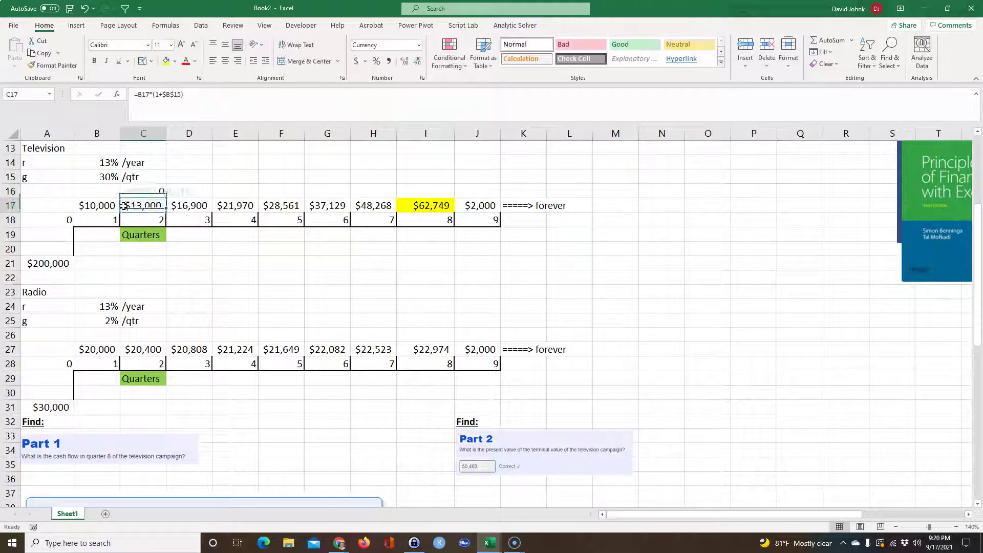
Step: Copy the formula-text cell C16 into C26 to document the radio growth formula
left_click(138, 191)
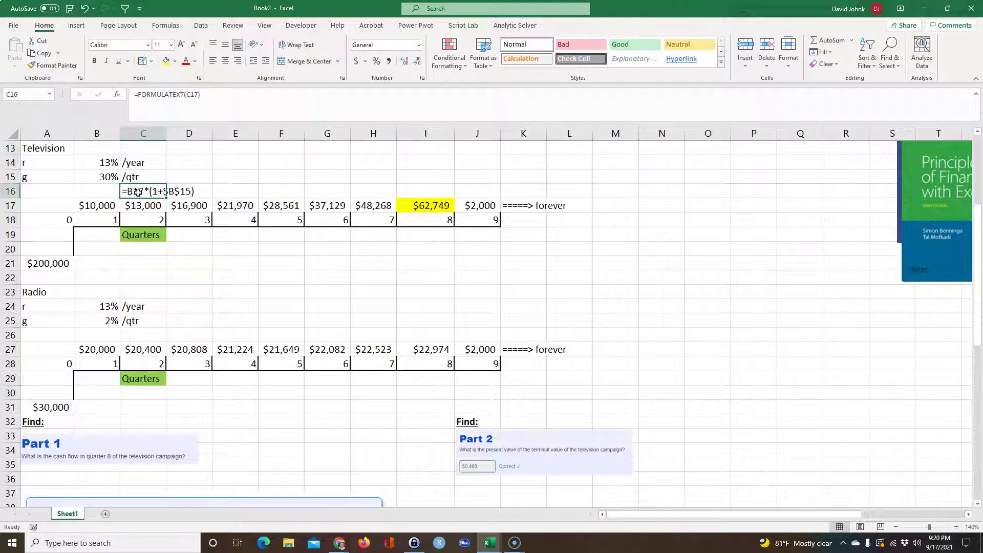
key("ctrl+c")
left_click(143, 335)
key("ctrl+v")
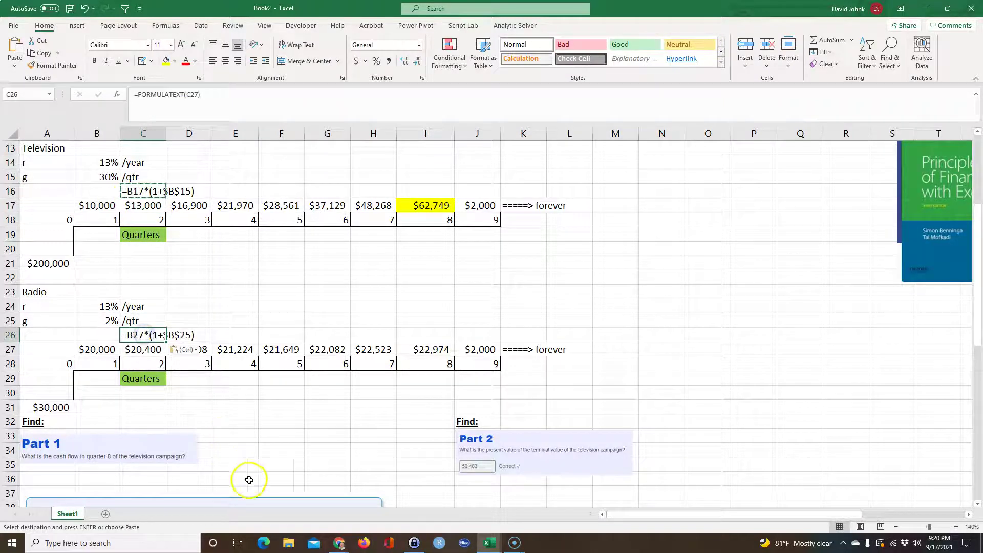
left_click(270, 475)
key("Escape")
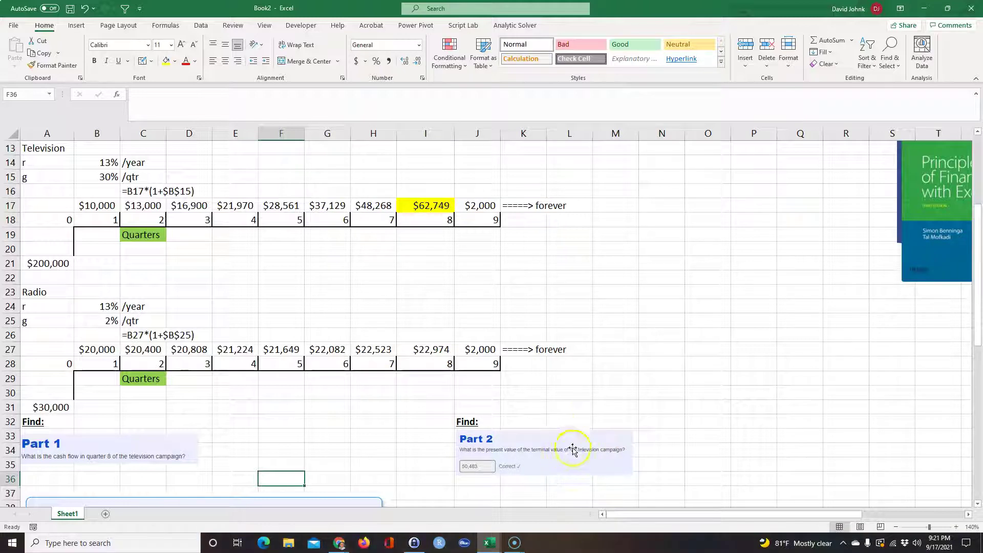
left_click(433, 392)
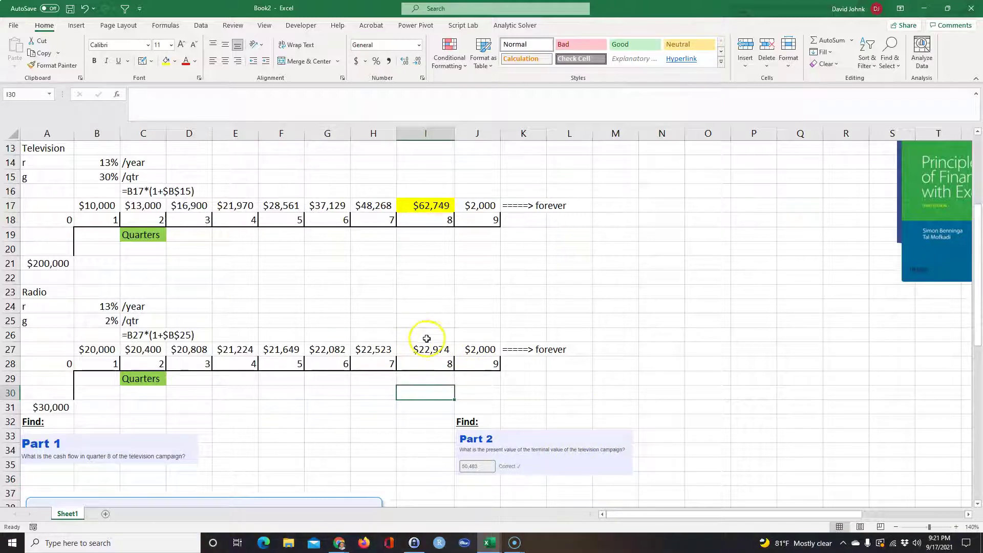
left_click(477, 345)
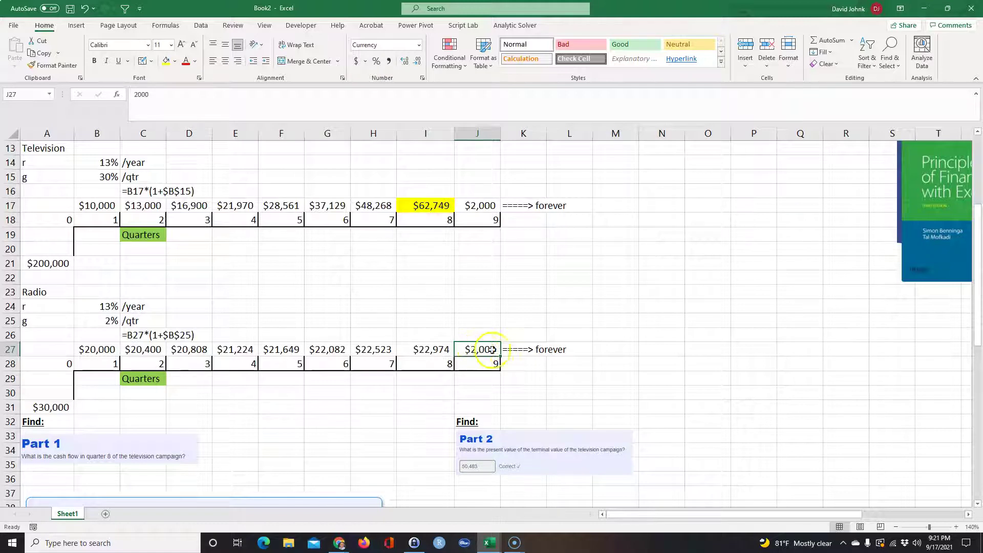
left_click(447, 334)
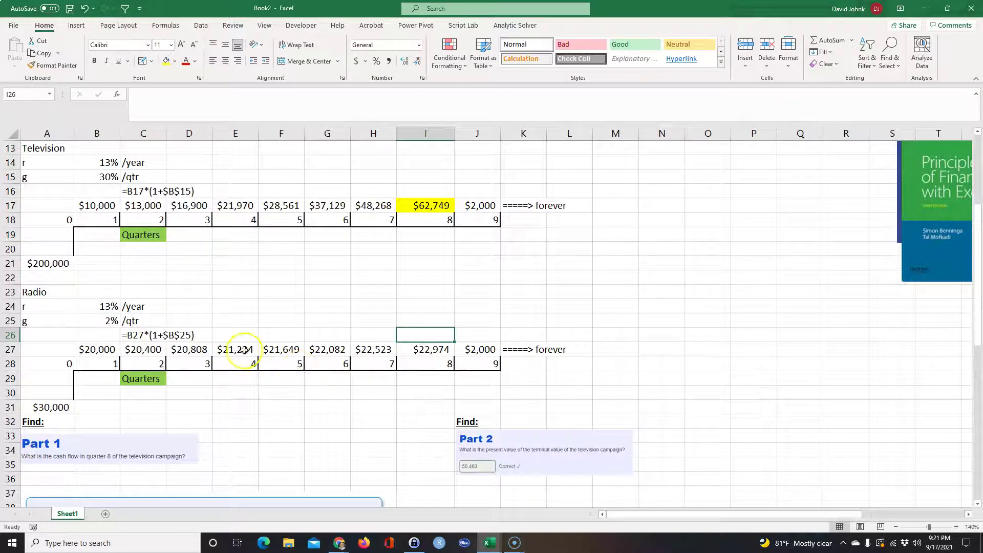
Step: Enter =NOMINAL(B24,4) in D24 to convert radio's annual discount rate to a nominal rate compounded quarterly
left_click(192, 306)
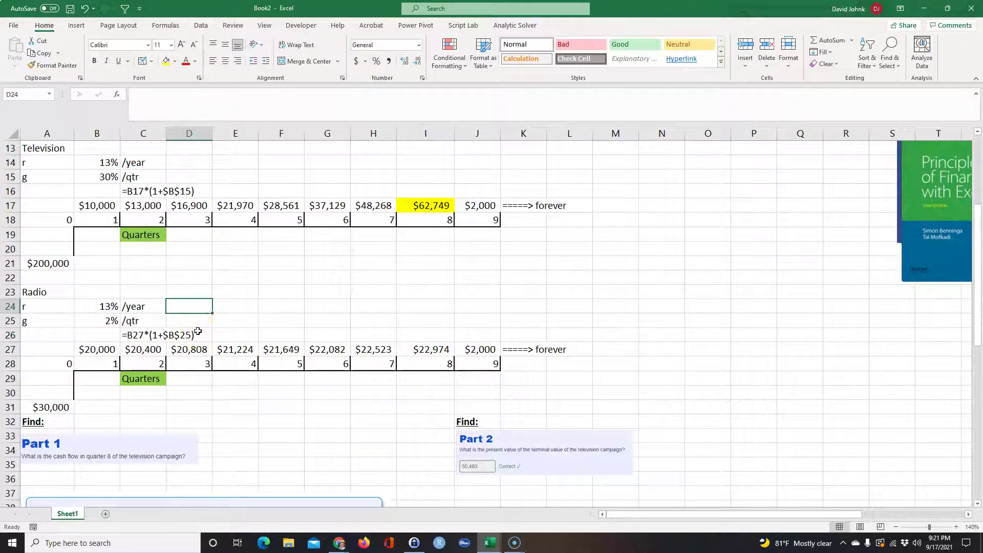
type("=nomial")
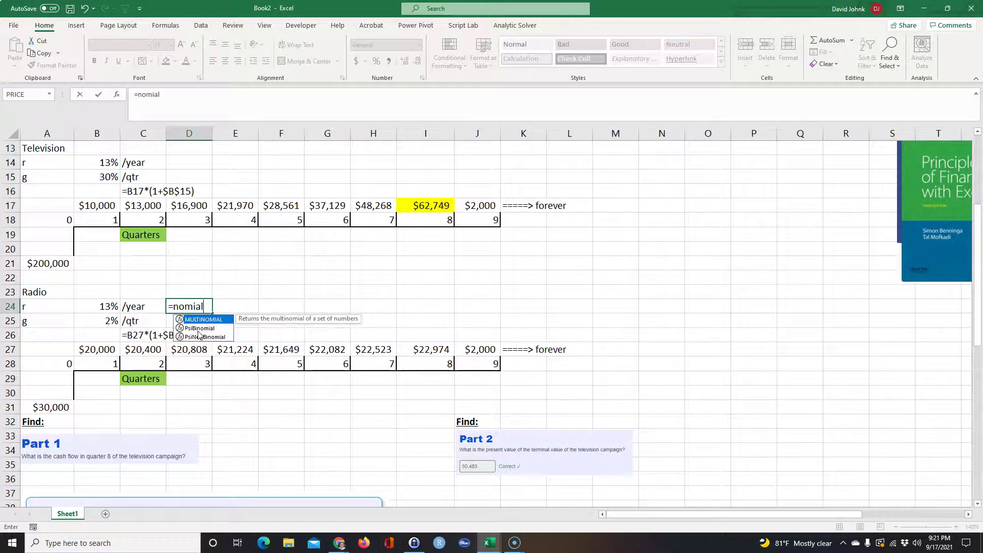
key("BackSpace")
key("BackSpace")
type("n")
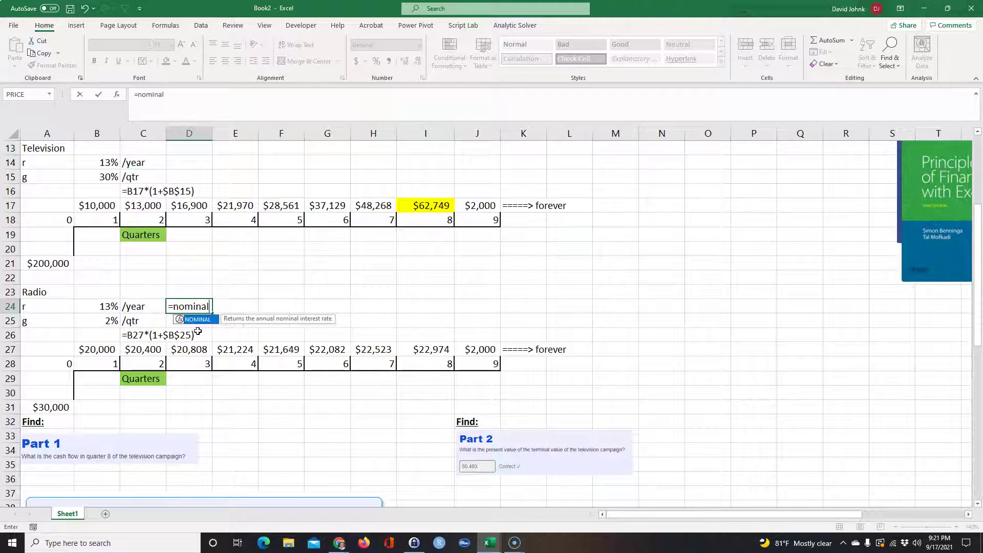
type("al(")
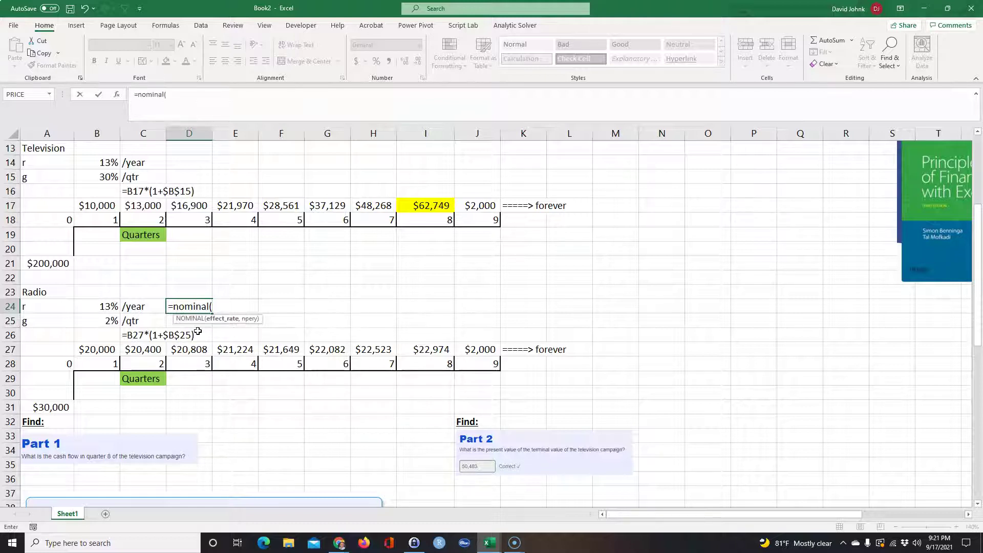
left_click(106, 306)
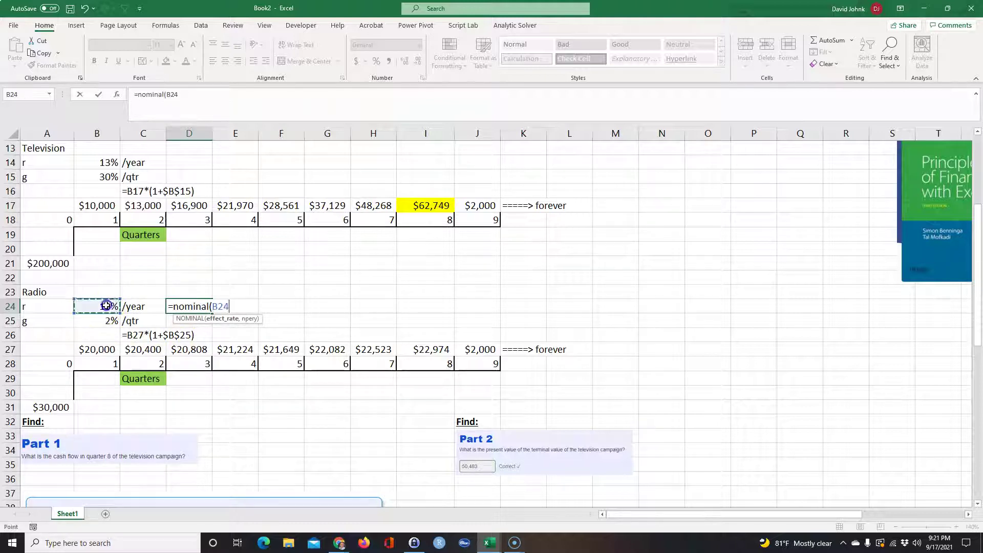
type(",")
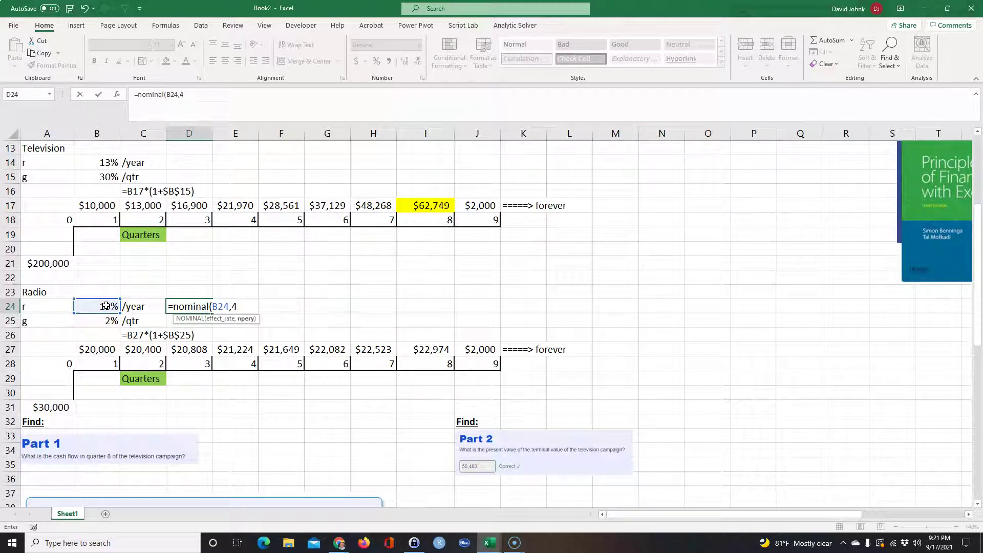
type("4")
key("Return")
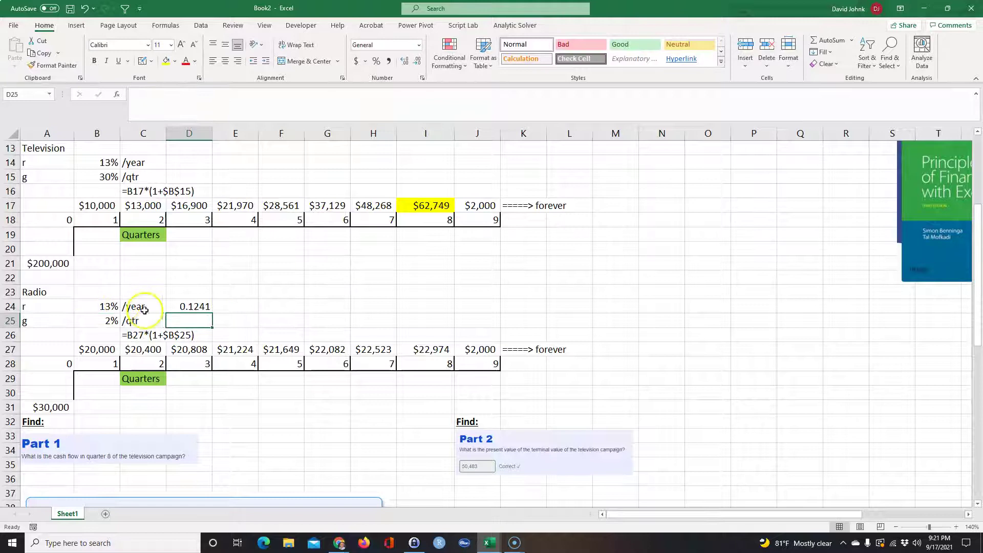
Step: Divide the nominal rate in D24 by 4, making the formula =NOMINAL(B24,4)/4
left_click(195, 307)
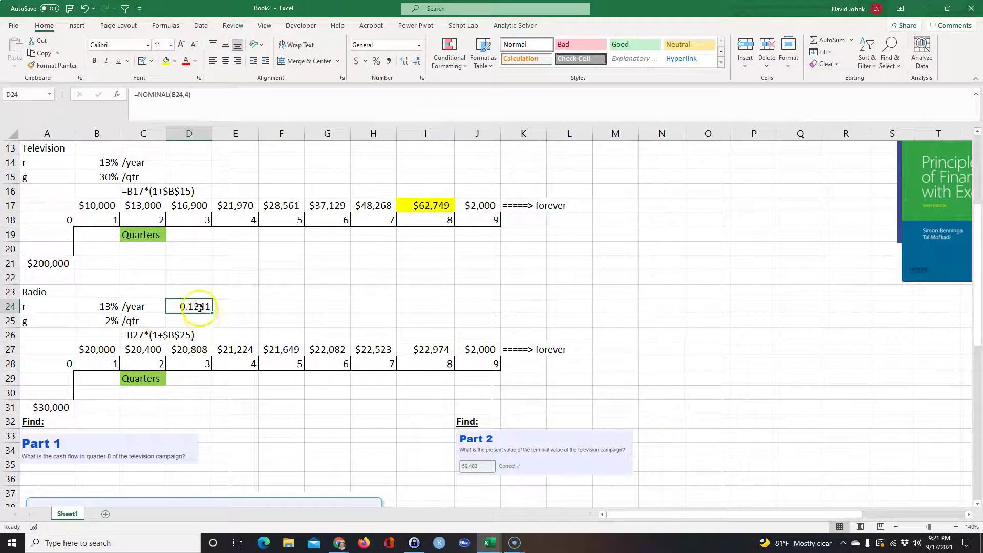
double_click(198, 309)
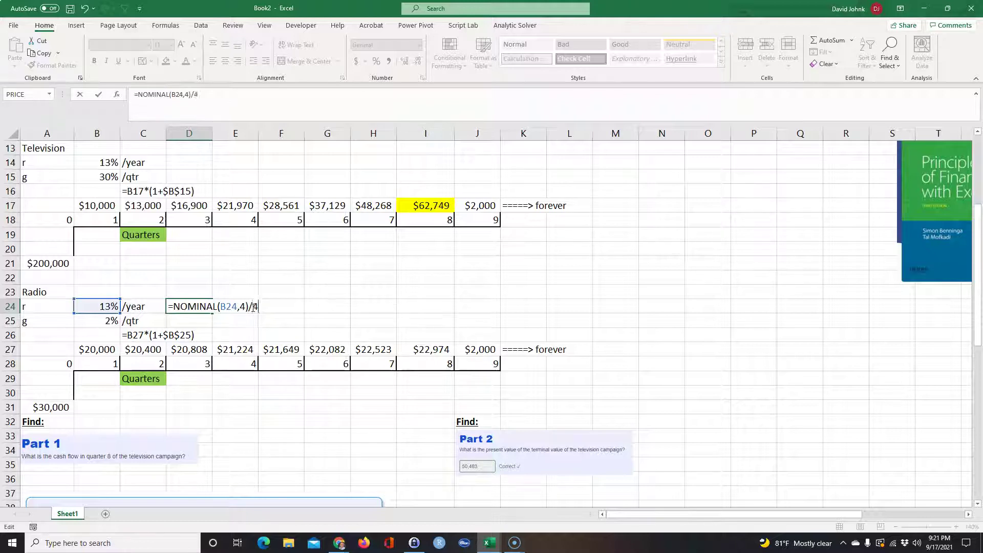
key("Return")
Step: Format the quarterly rate in D24 as a percentage with three decimal places
left_click(194, 305)
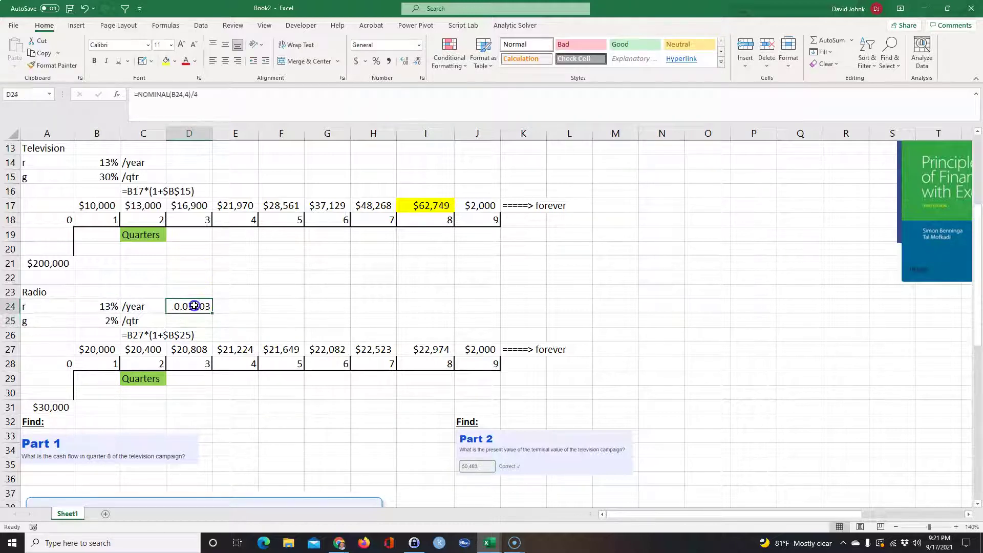
left_click(376, 61)
left_click(404, 61)
left_click(404, 61)
left_click(404, 60)
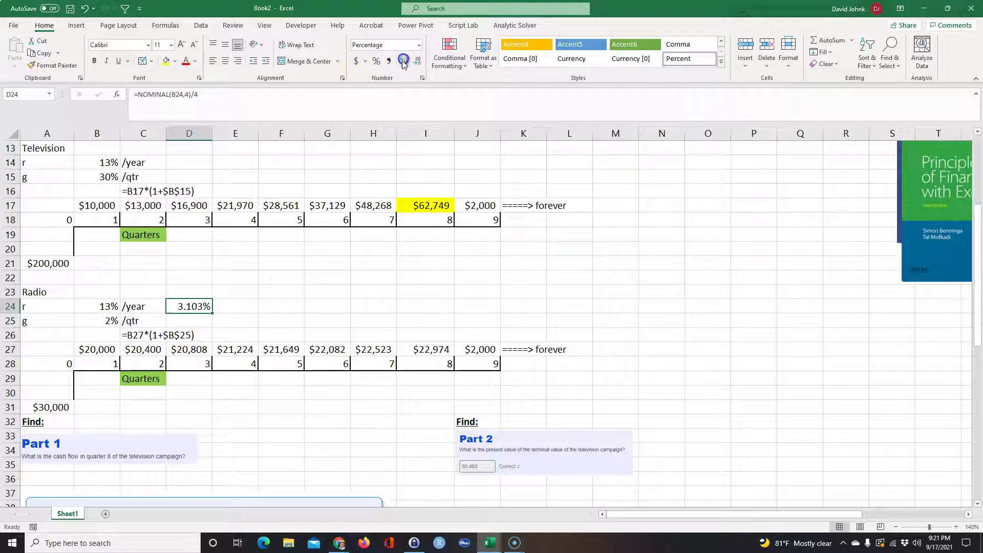
Step: Enter =FORMULATEXT(D24) in E24 to document the quarterly rate formula
left_click(221, 307)
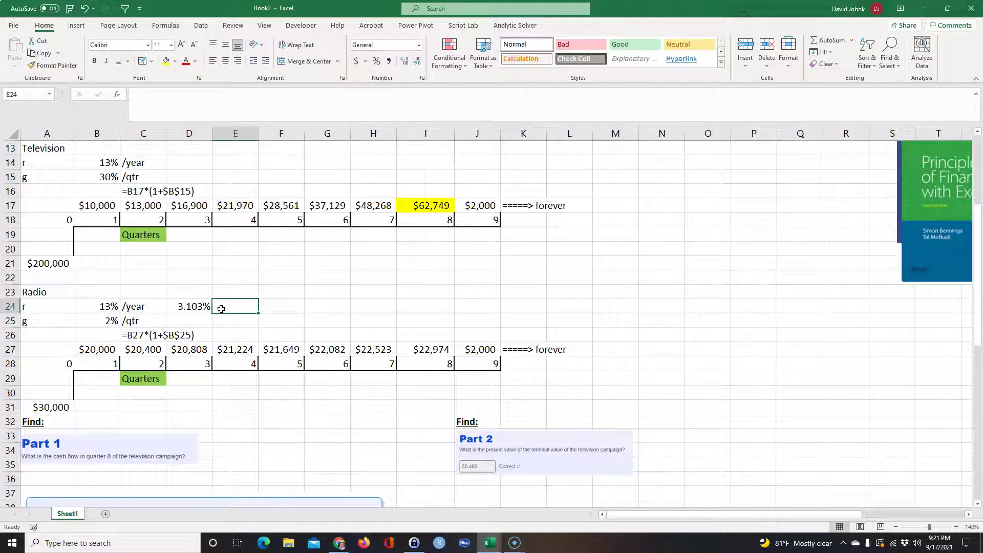
type("=form")
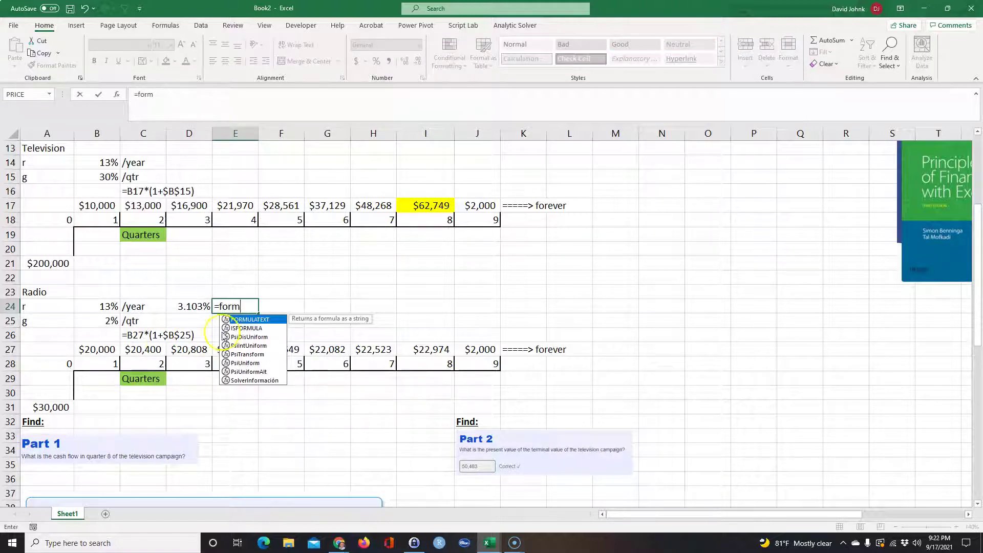
double_click(252, 320)
left_click(185, 308)
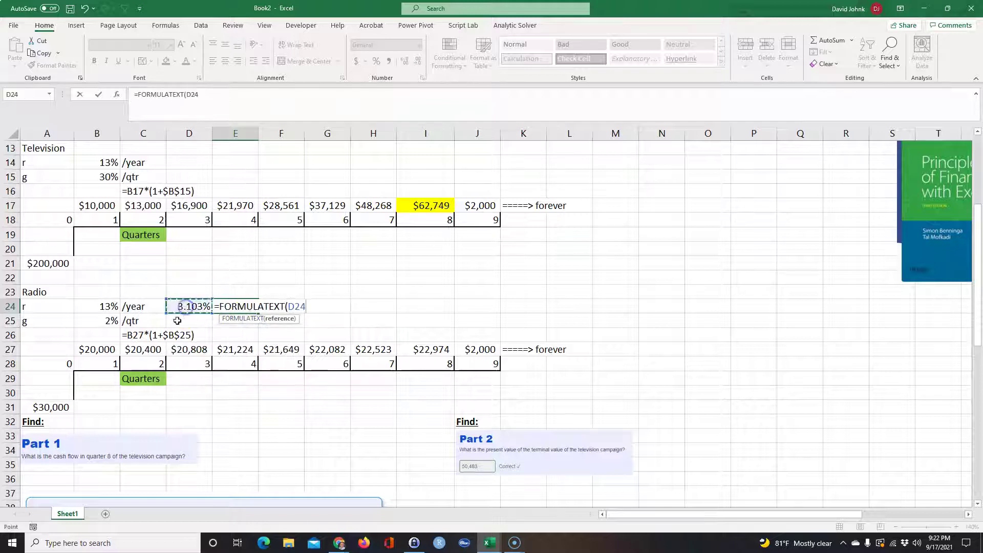
key("Return")
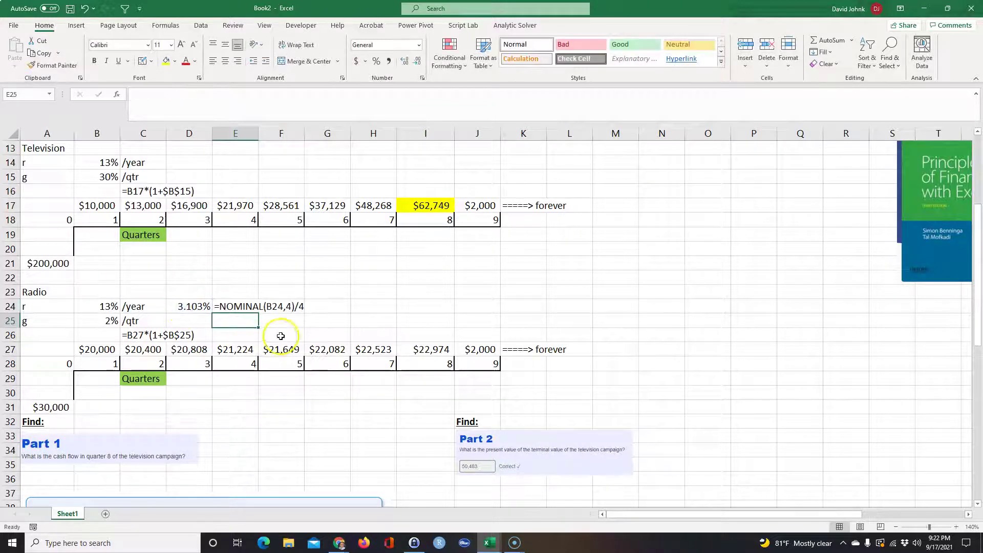
Step: Calculate the quarterly rate by the compounding method in G24 with =(1+B24)^(1/4)-1
left_click(330, 308)
type("=(1+")
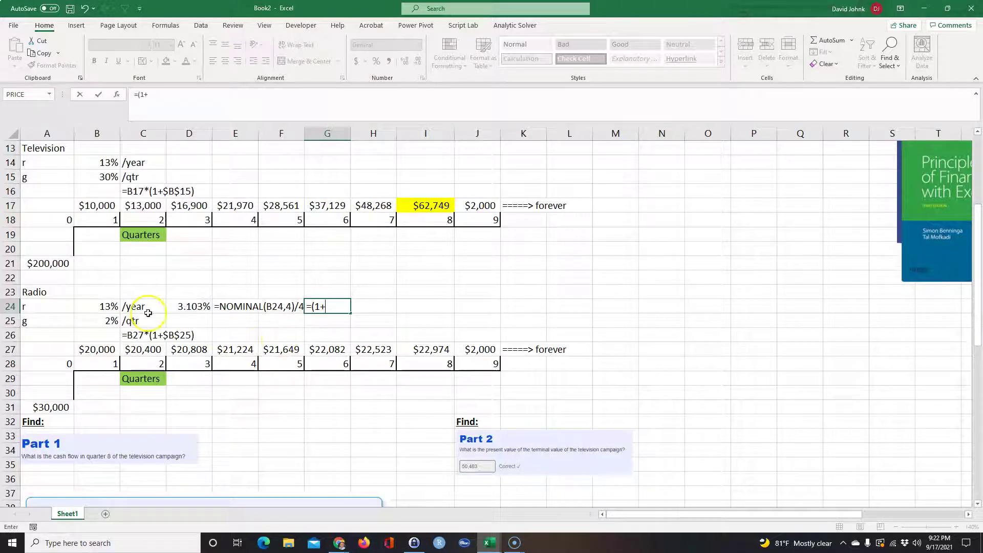
left_click(87, 307)
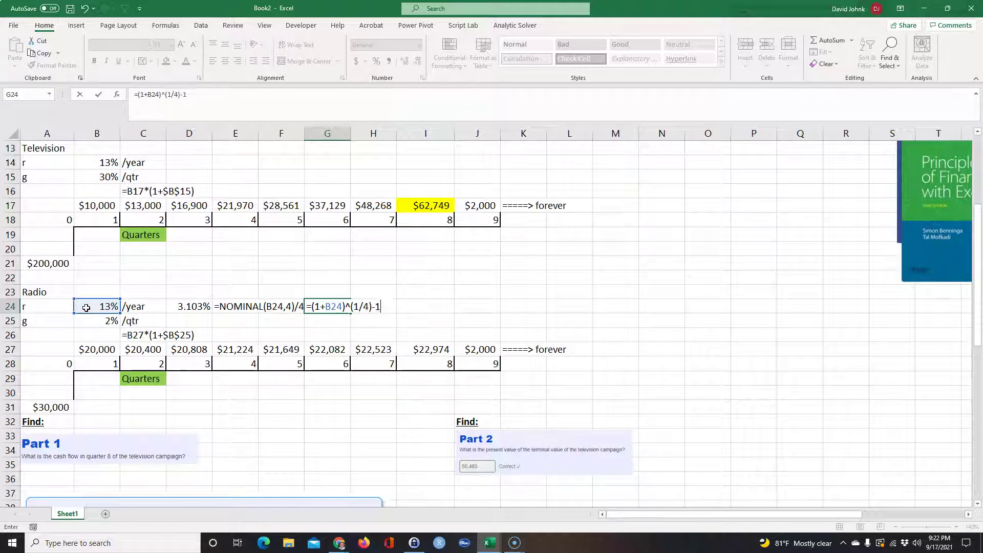
type(")^(1/4)-1")
key("Return")
Step: Apply D24's percentage format with three decimal places to the compounded quarterly rate in G24
left_click(187, 306)
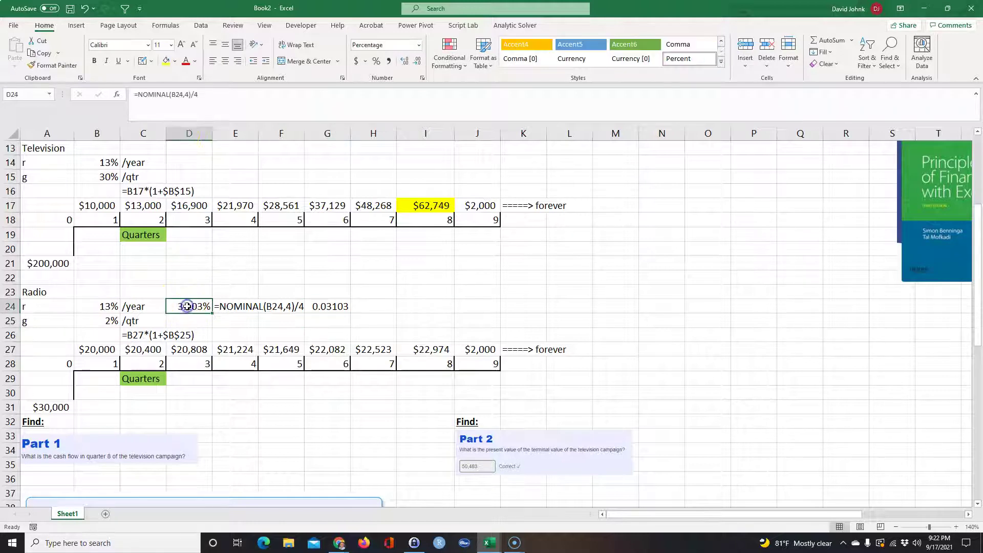
left_click(61, 66)
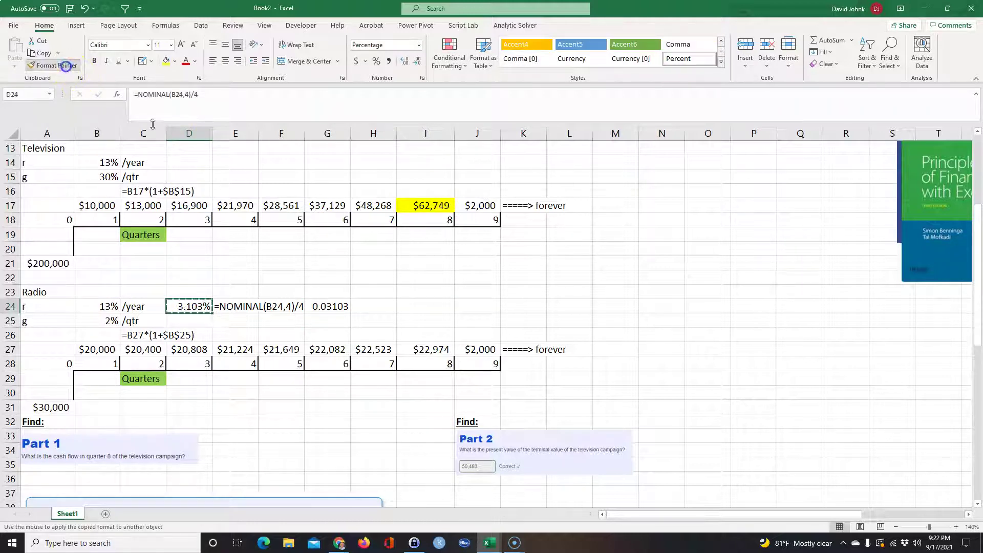
left_click(322, 306)
Step: Copy the FORMULATEXT formula from E24 to H24 to document the compounded quarterly rate
left_click(220, 307)
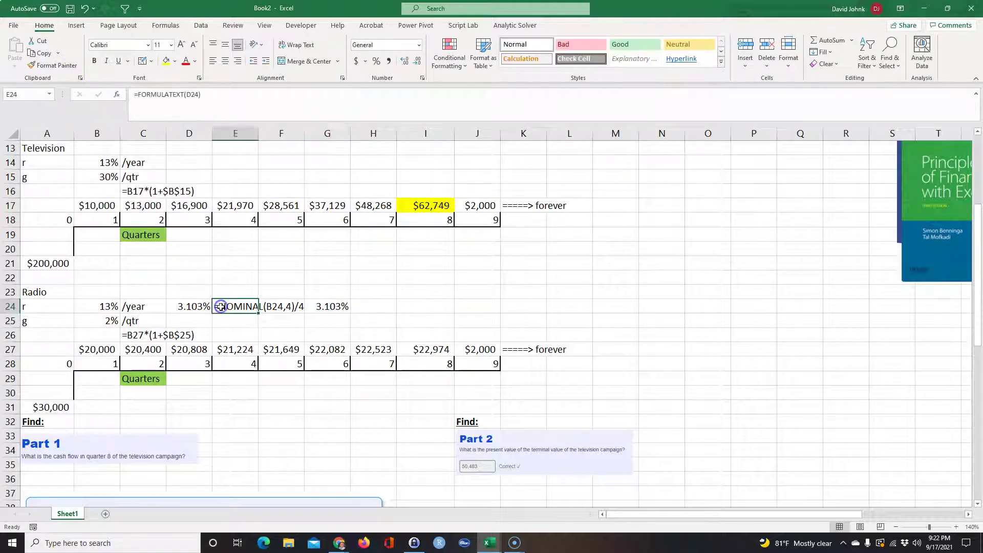
key("ctrl+c")
left_click(375, 309)
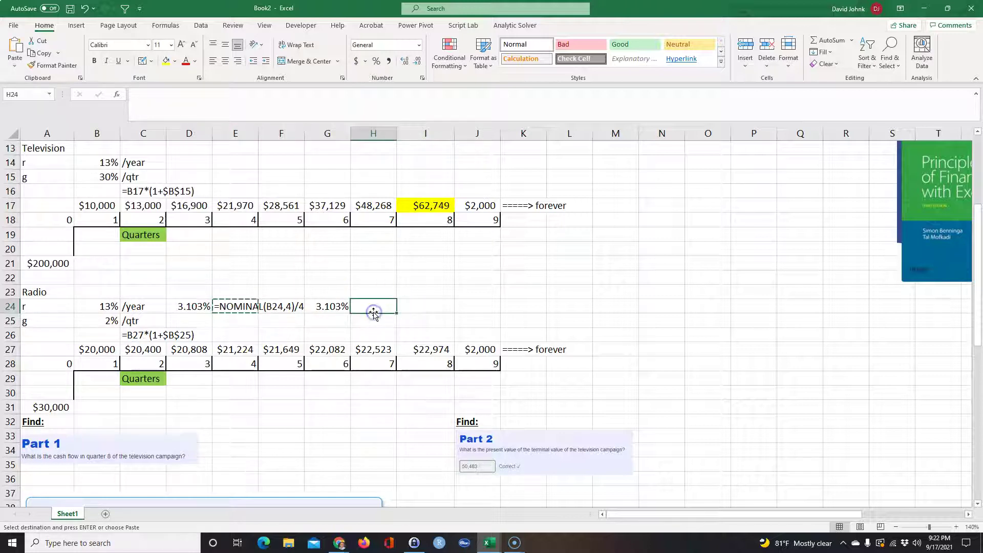
key("ctrl+v")
left_click(240, 307)
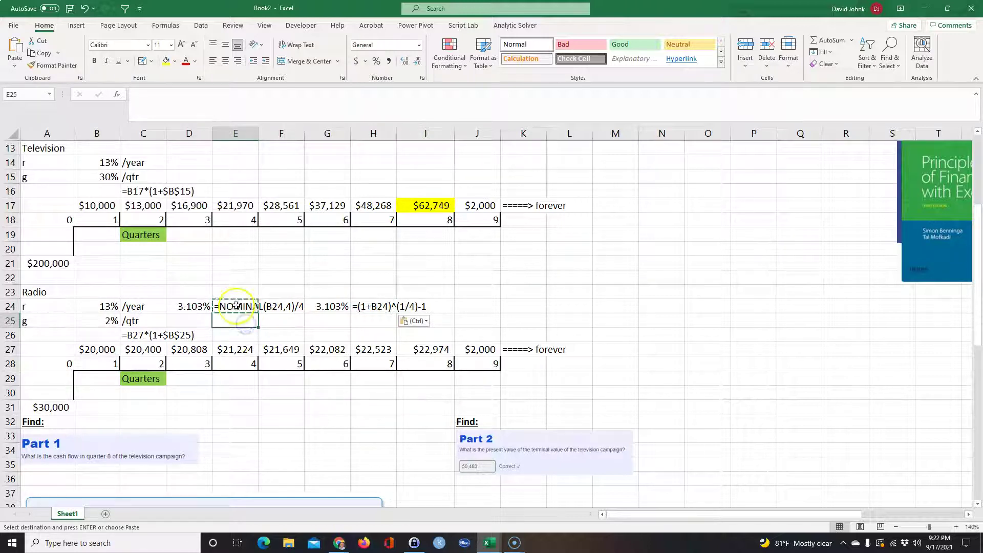
left_click(340, 306)
key("Escape")
left_click(342, 422)
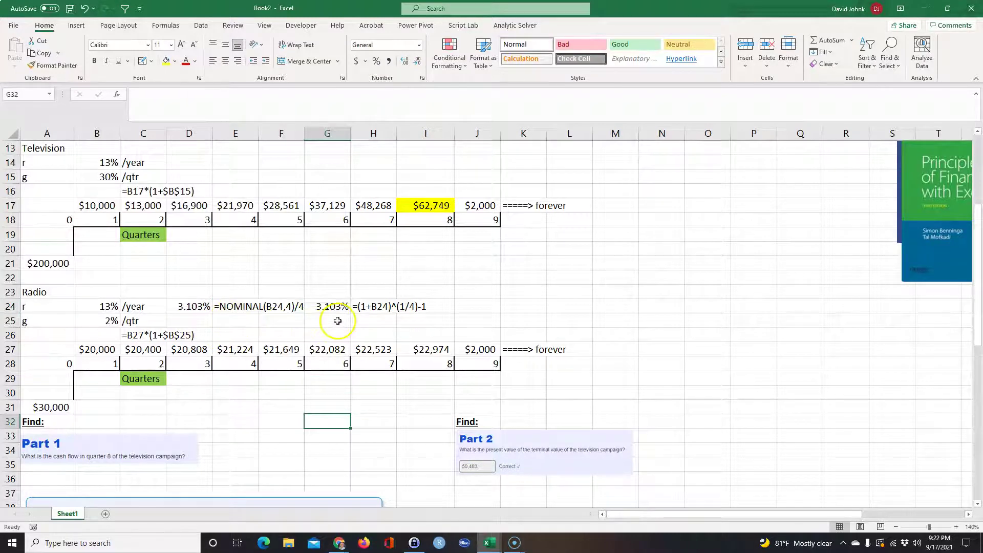
Step: Copy radio's quarterly rate calculations and formula texts from D24:I24 to the television section starting at D14
left_click_drag(200, 307, 441, 306)
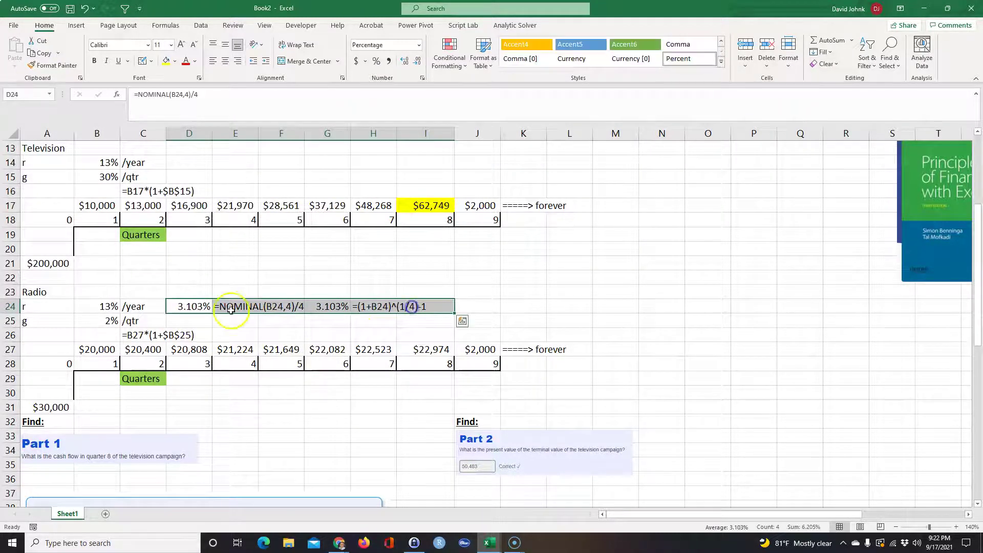
right_click(231, 308)
left_click(226, 39)
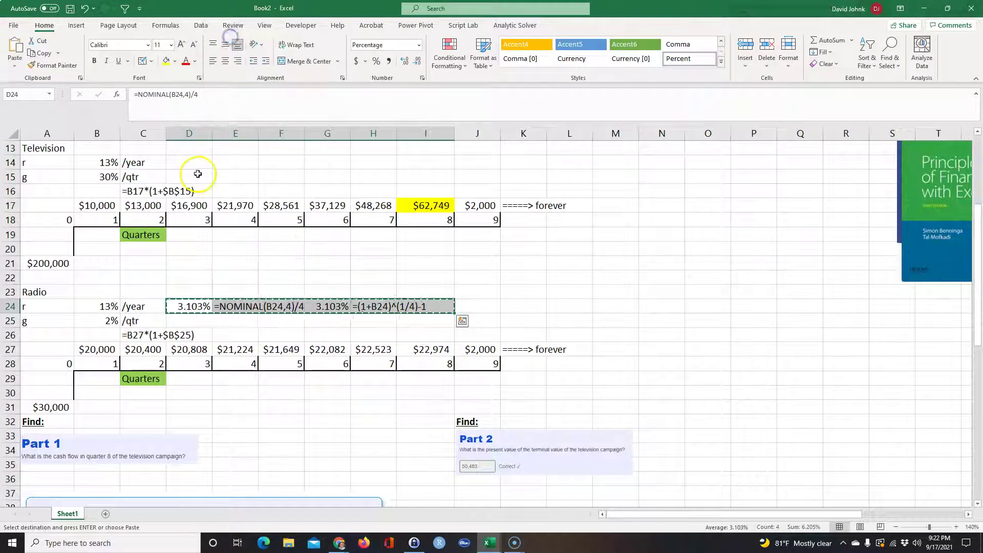
left_click(193, 164)
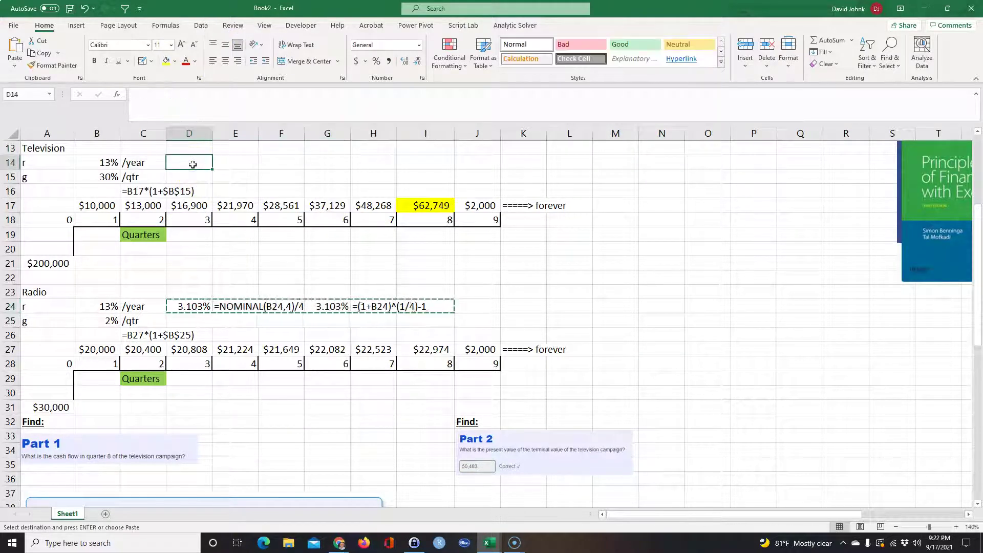
key("ctrl+v")
left_click(281, 262)
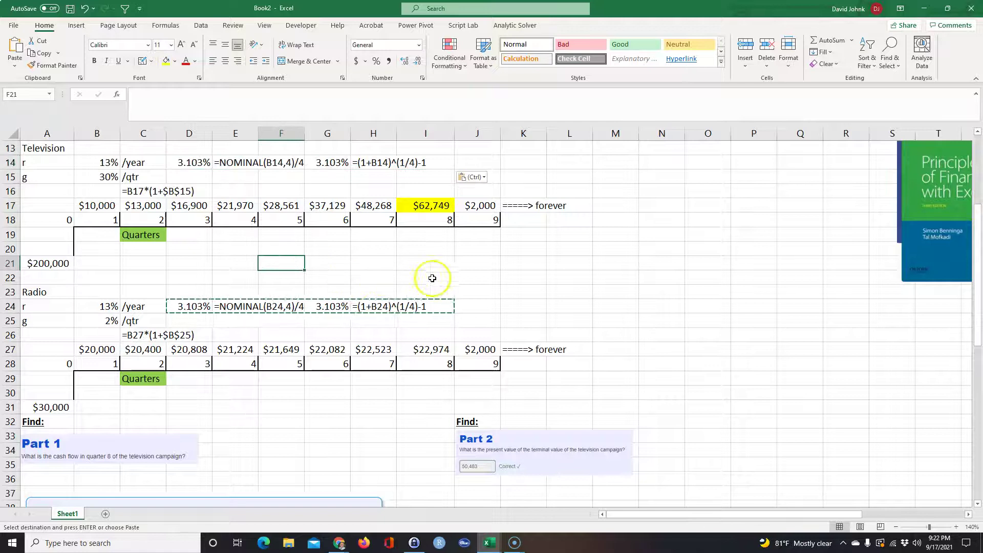
key("Escape")
left_click(346, 436)
Step: Enter the label "terminal value" in H16 and right-align it
left_click(436, 335)
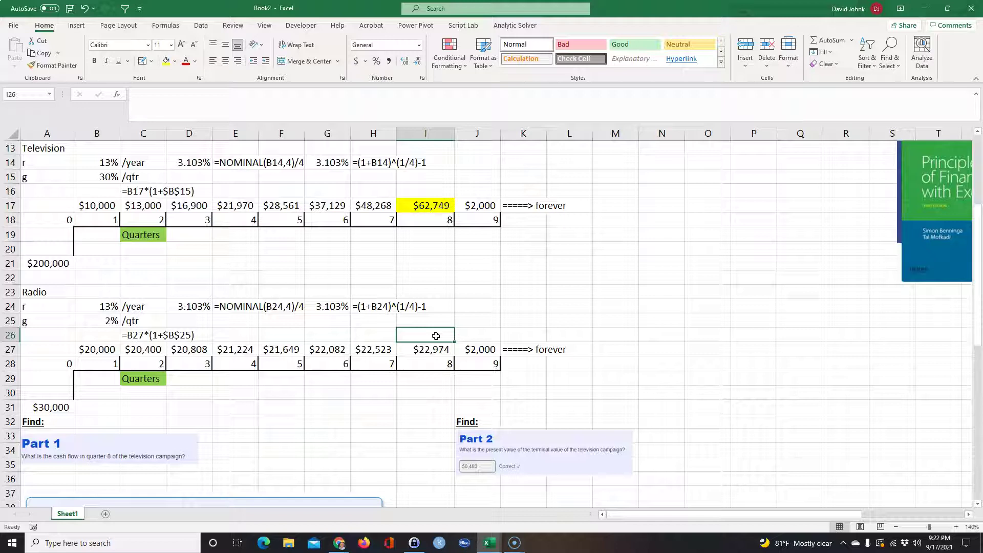
left_click(372, 337)
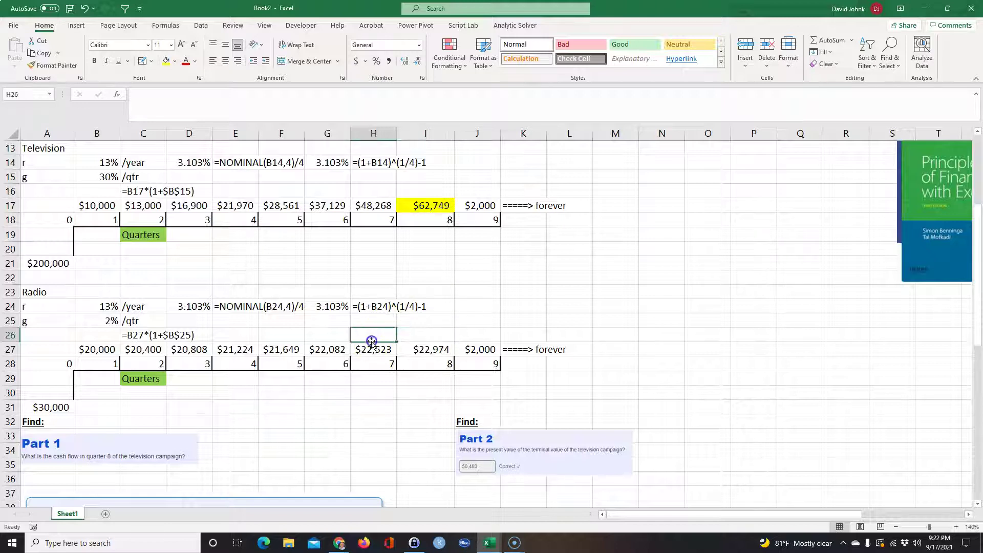
type("t")
key("Escape")
left_click(369, 191)
type("t")
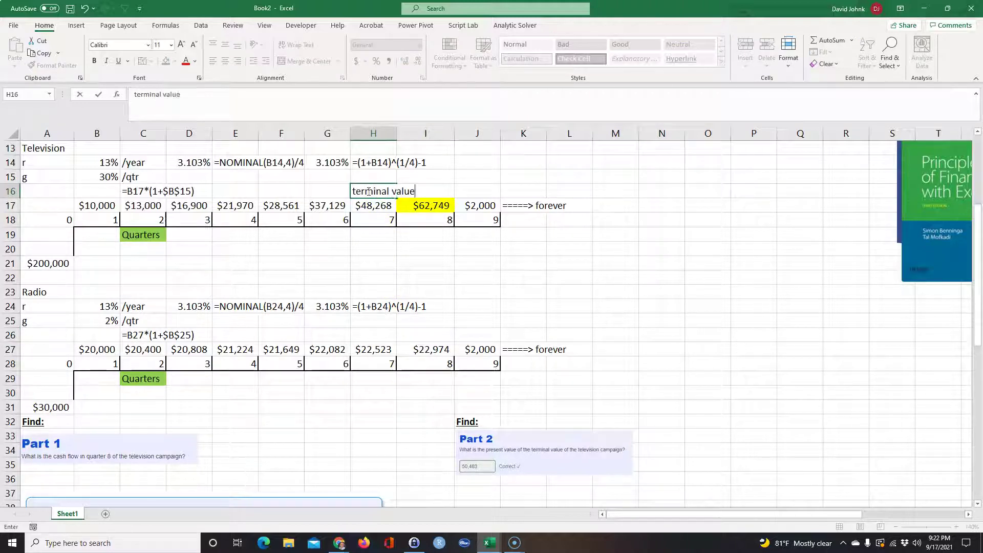
type("erminal value")
key("Return")
left_click(369, 191)
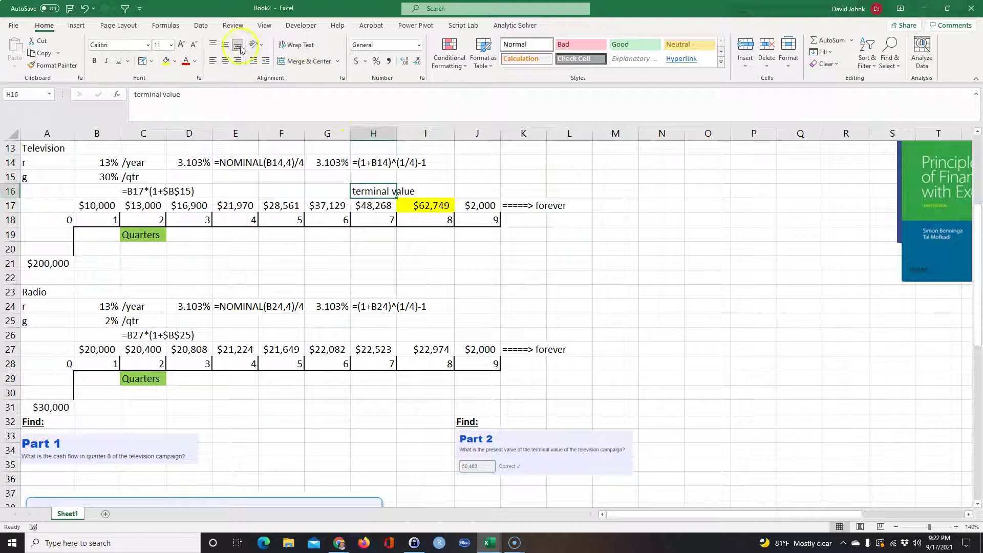
left_click(238, 62)
Step: Calculate television's terminal value in I16 as a perpetuity with =J17/D14
left_click(425, 191)
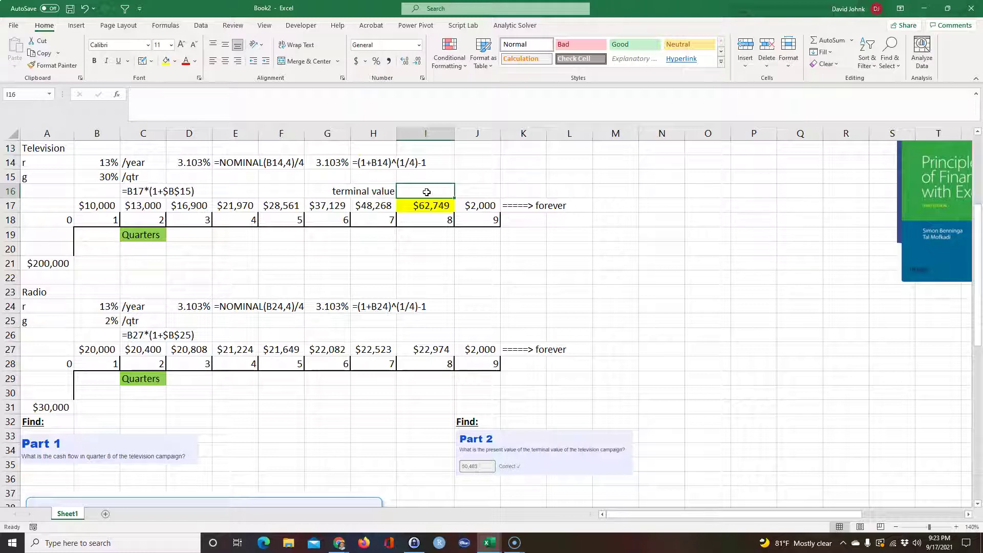
type("=")
left_click(484, 205)
type("/")
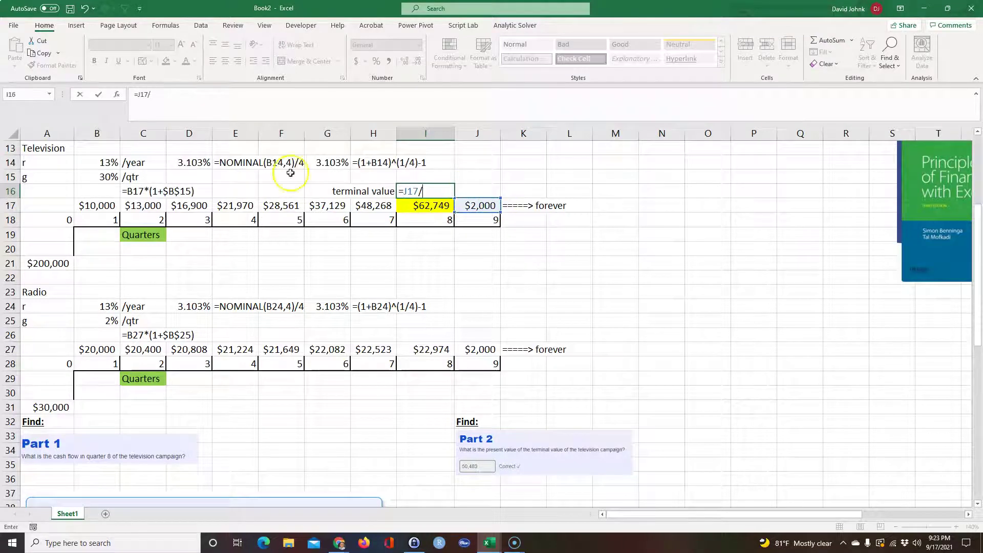
left_click(193, 163)
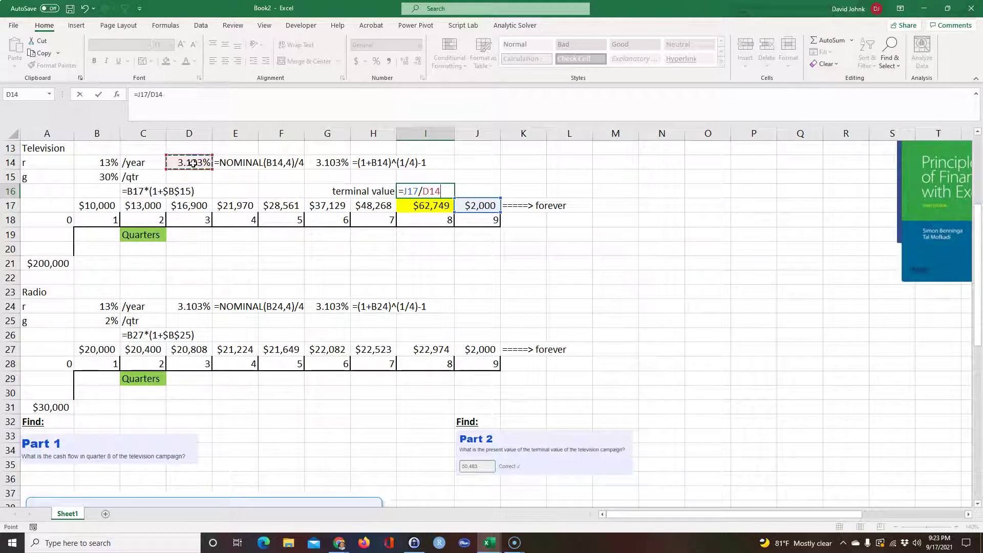
key("Return")
Step: Copy the FORMULATEXT formula from H14 to J16 to document the terminal value calculation
left_click(425, 177)
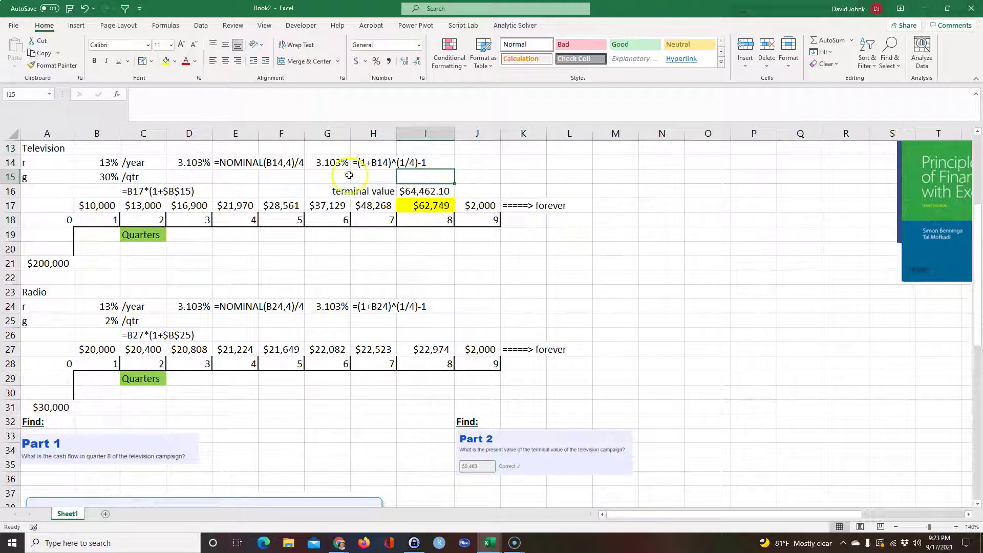
left_click(372, 159)
key("ctrl+c")
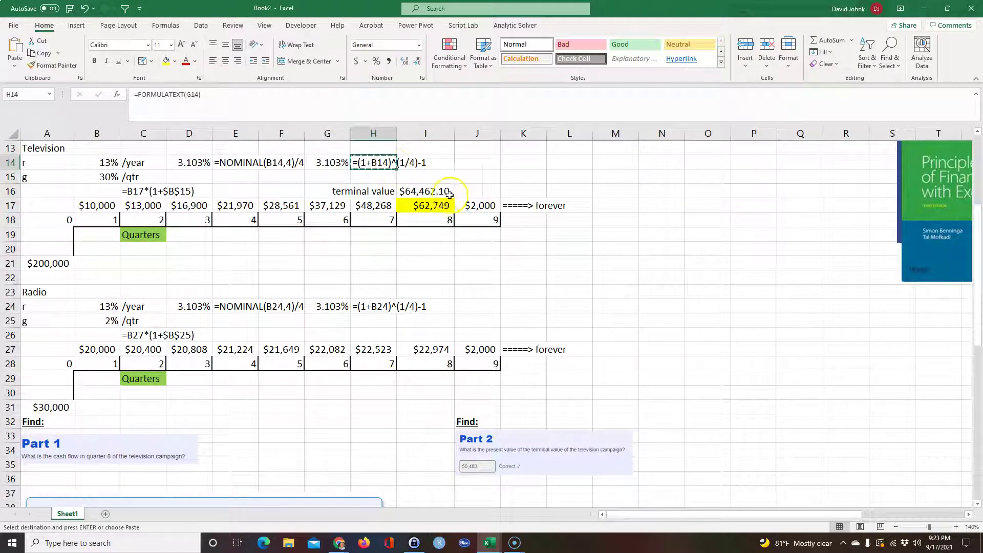
left_click(463, 190)
key("ctrl+v")
left_click(428, 263)
Step: Calculate the terminal value by the present value function in I15 with =PV(D14,15000,-J17)
left_click(423, 179)
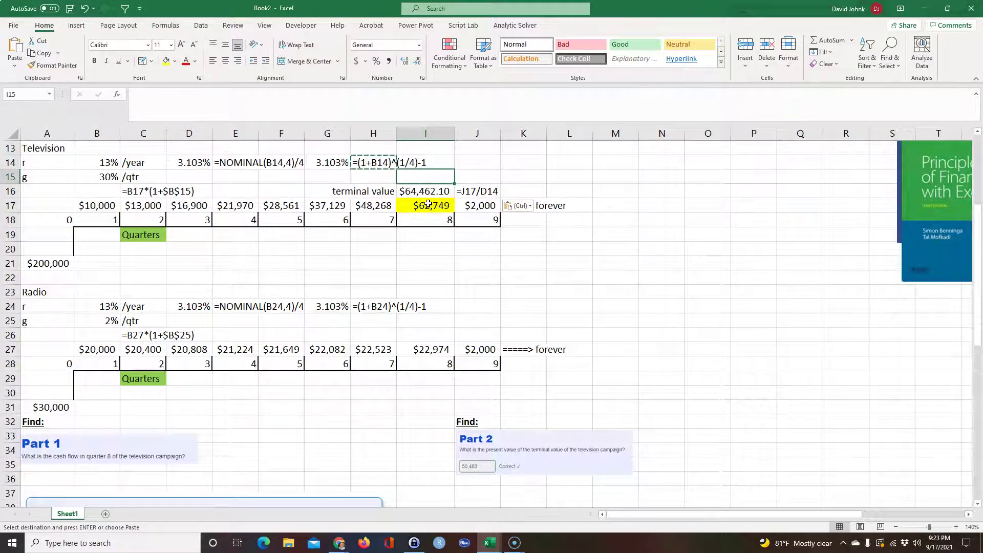
type("=pv(")
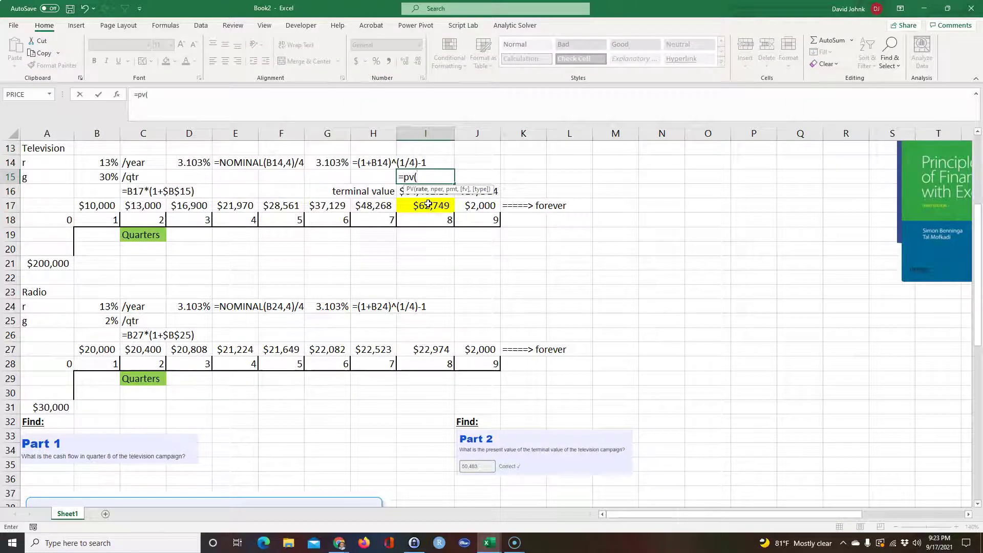
left_click(189, 162)
type(",15000,")
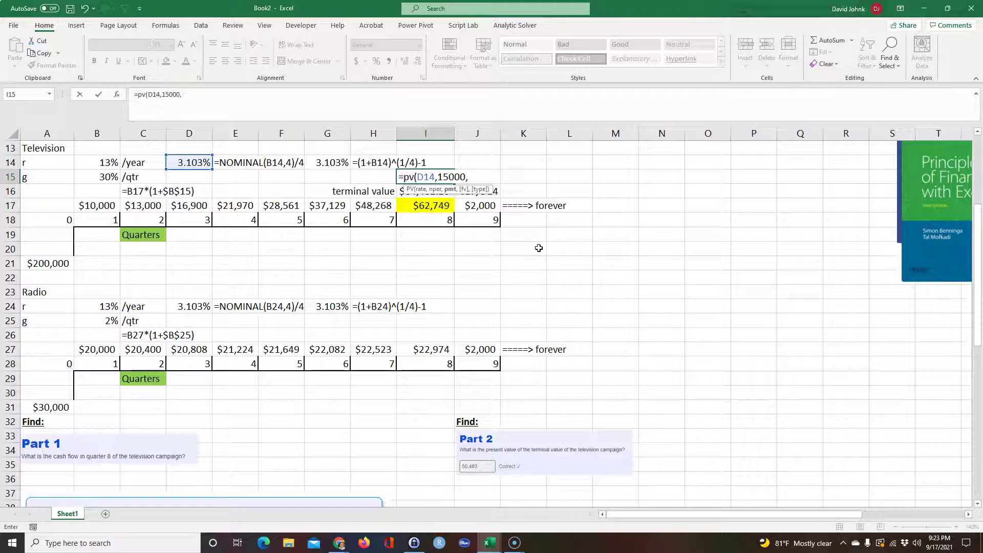
left_click(482, 205)
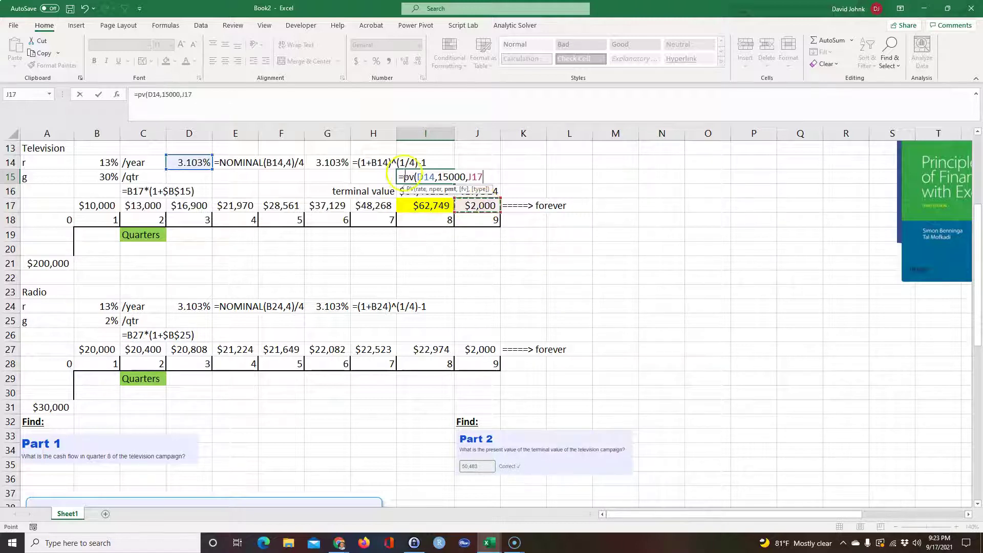
left_click(470, 176)
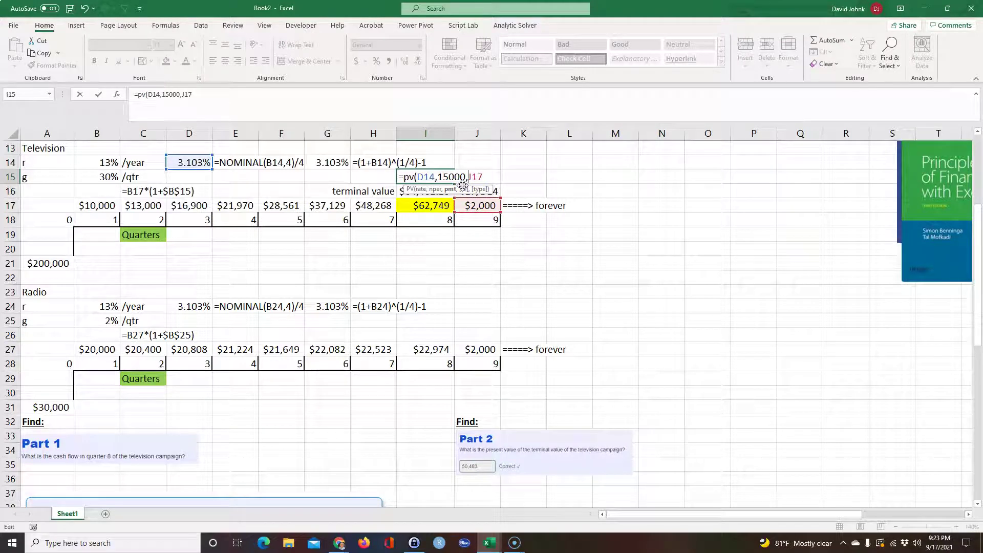
left_click(490, 177)
type(")")
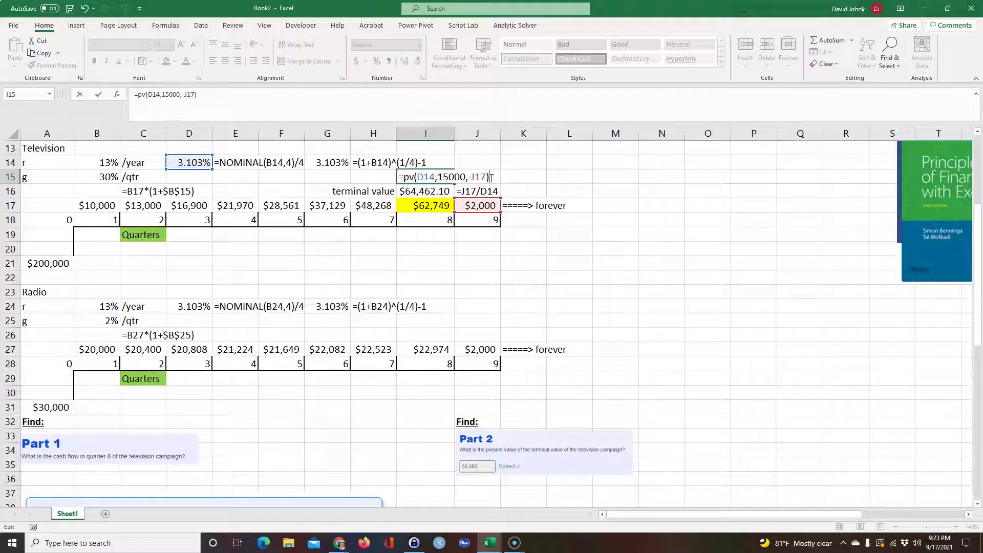
key("Return")
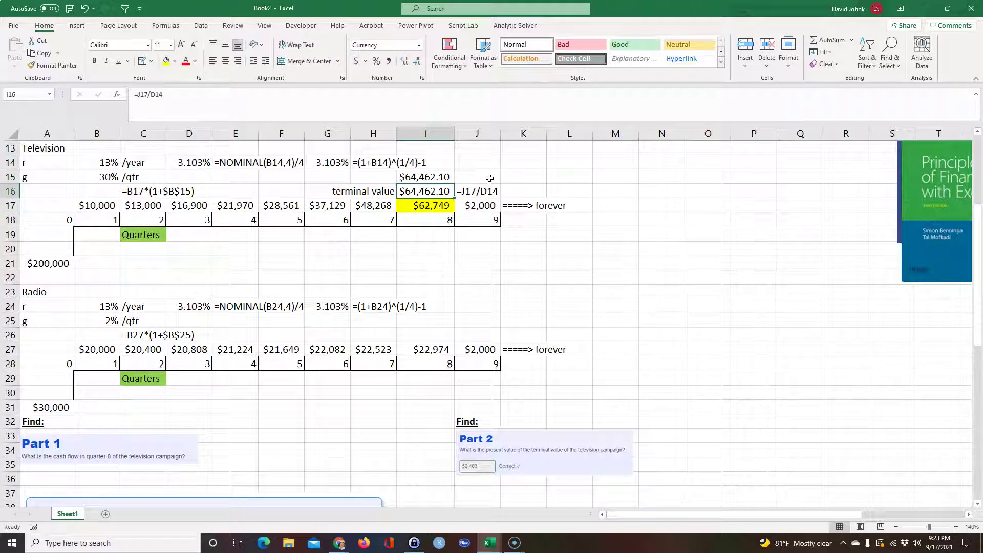
Step: Extend J16's FORMULATEXT formula up to J15 to document the PV formula
left_click(478, 191)
left_click_drag(500, 198, 497, 175)
key("F2")
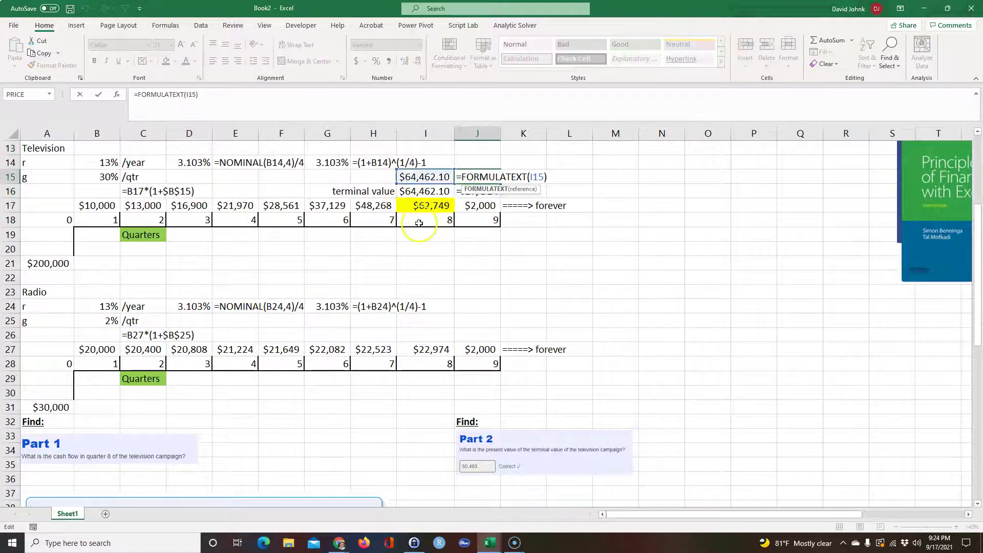
key("Escape")
Step: Examine the arguments of the PV formula in I15 and the cells referenced by the perpetuity formula in I16
left_click(427, 176)
double_click(418, 176)
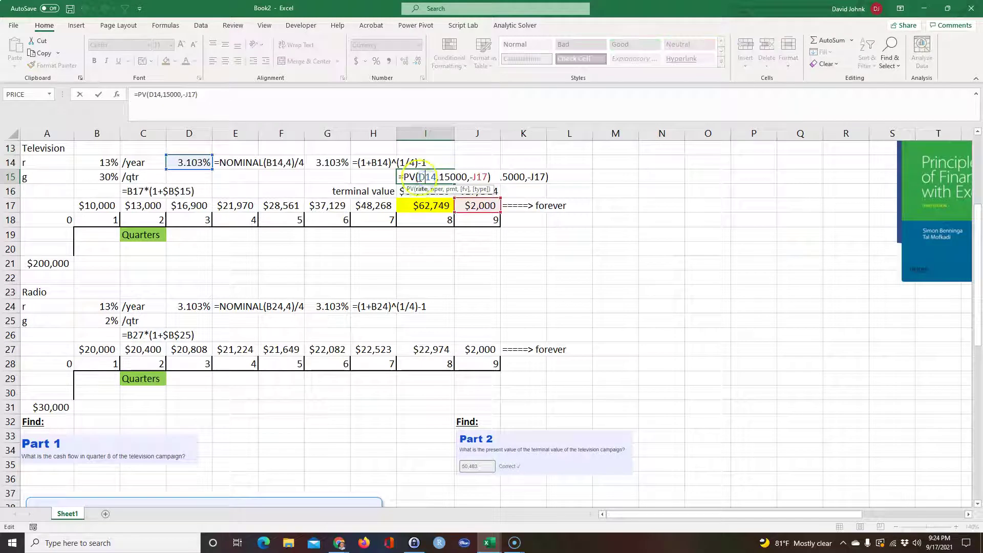
left_click_drag(442, 175, 467, 175)
key("Escape")
left_click_drag(473, 258, 474, 255)
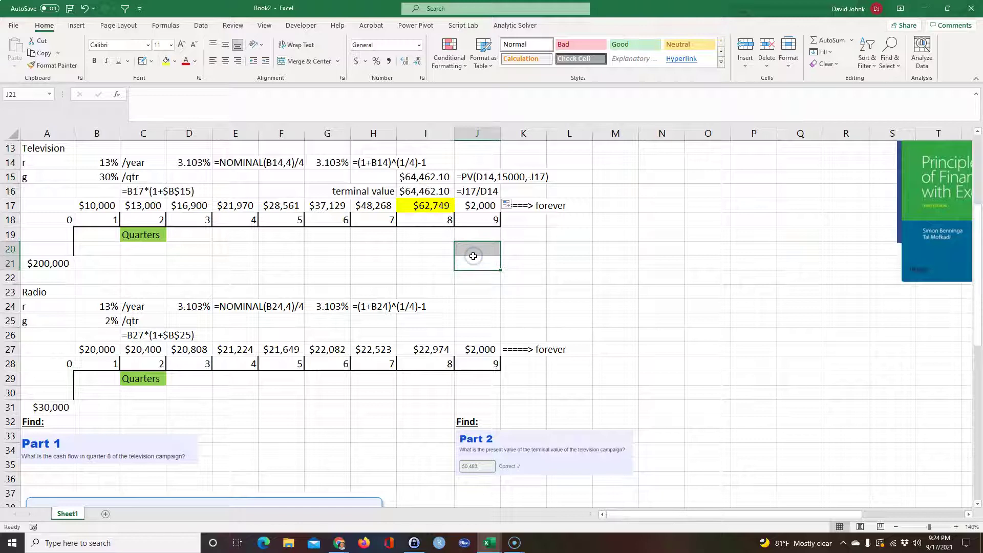
double_click(420, 191)
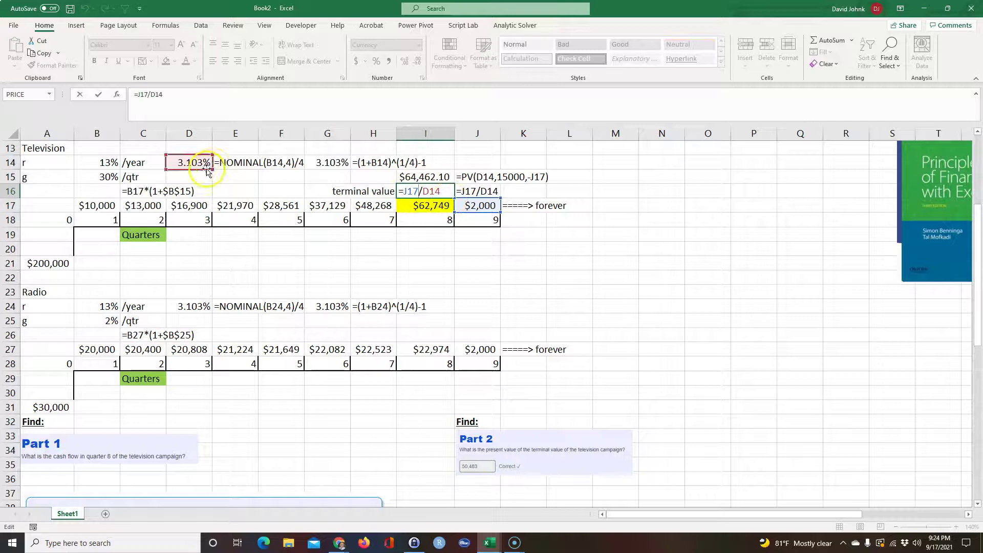
key("Escape")
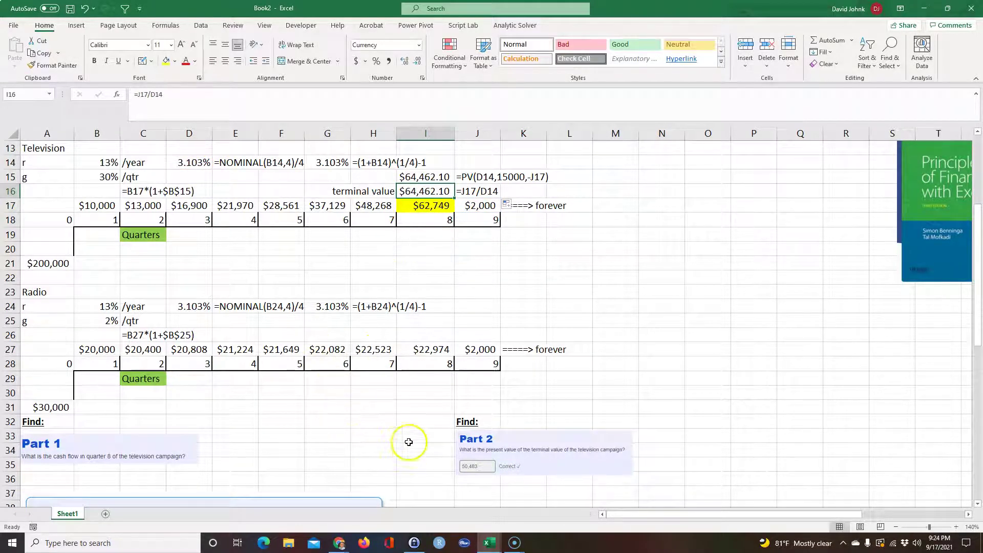
Step: Enter "PV terminal value" in J37 beneath the Part 2 question
scroll(427, 428, "down", 1)
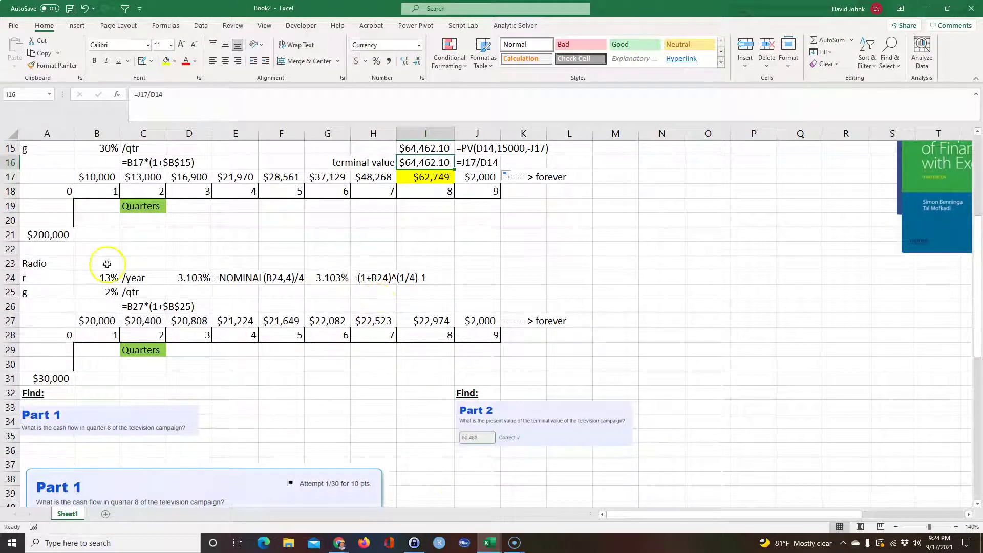
left_click(471, 465)
type("Term")
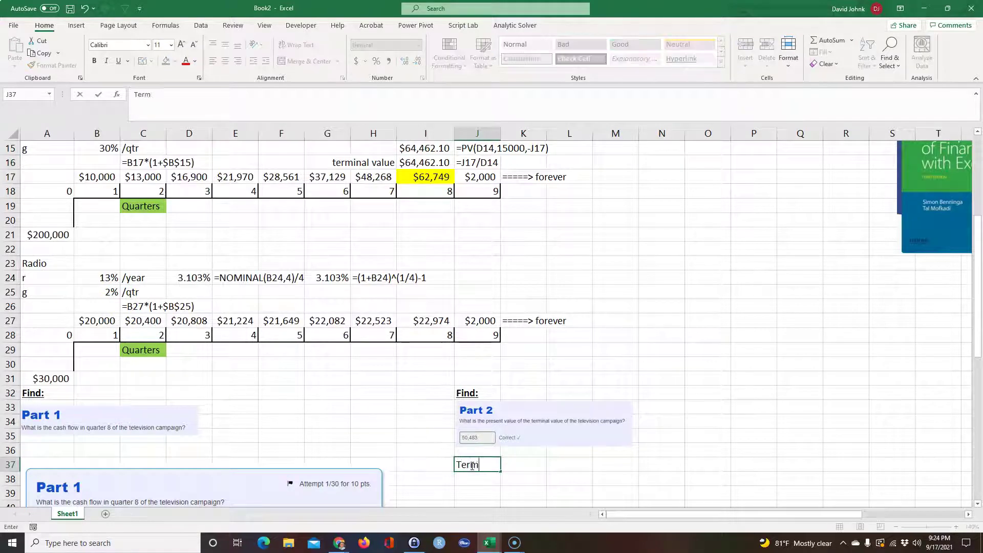
type("in")
key("BackSpace")
key("BackSpace")
key("BackSpace")
key("BackSpace")
key("BackSpace")
key("BackSpace")
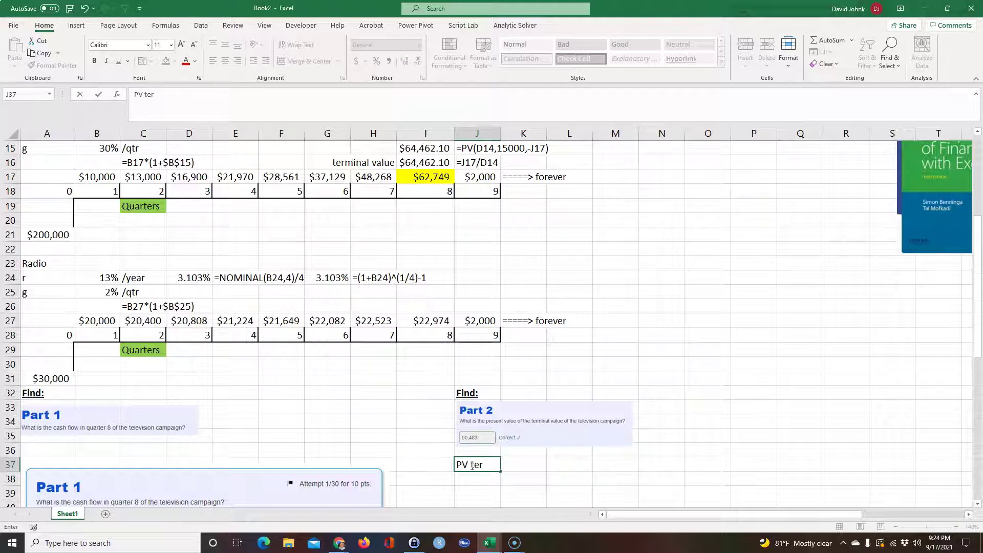
type("PV terminal value")
key("Return")
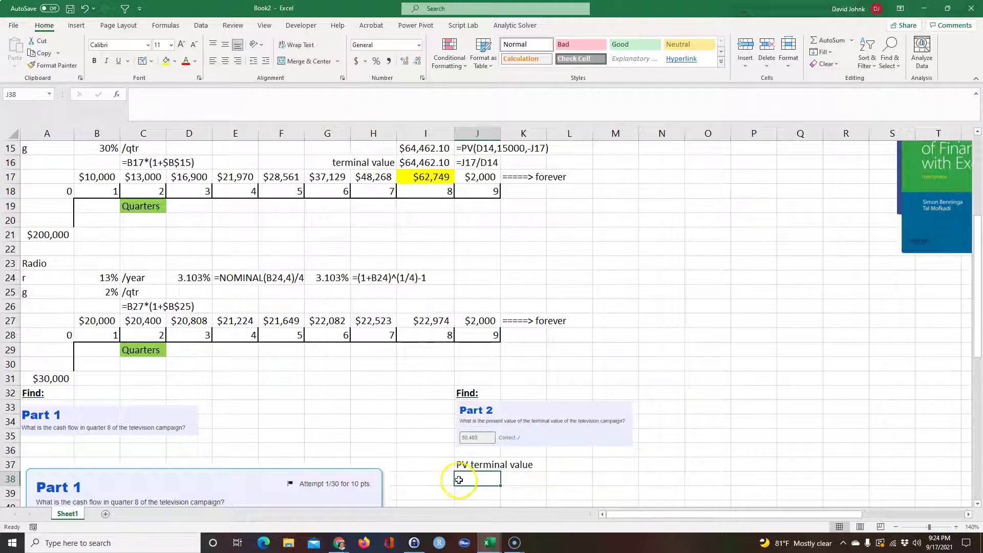
Step: Enter the heading "Solution:" in J38
type("Solution:")
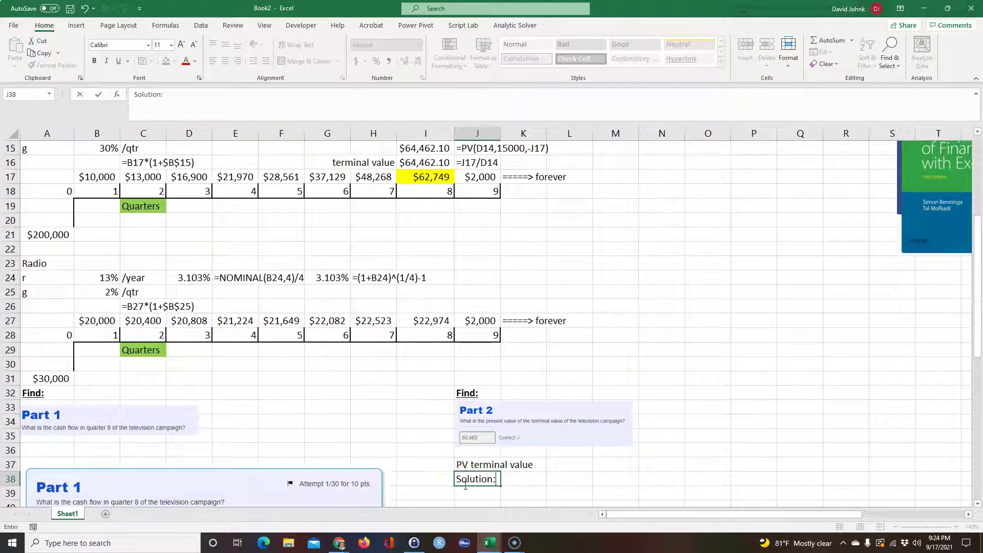
key("Return")
left_click(463, 480)
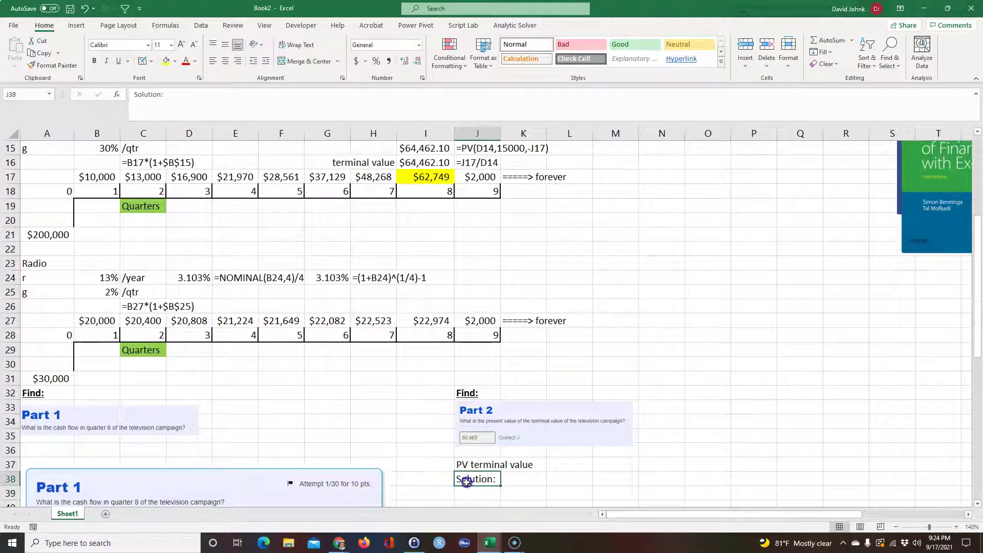
Step: Make the "Solution:" heading in J38 bold and underlined
left_click(94, 61)
left_click(118, 61)
Step: Extend the label in J37 to "PV terminal value TV campaign" and enter a "?" after it in M37
double_click(460, 463)
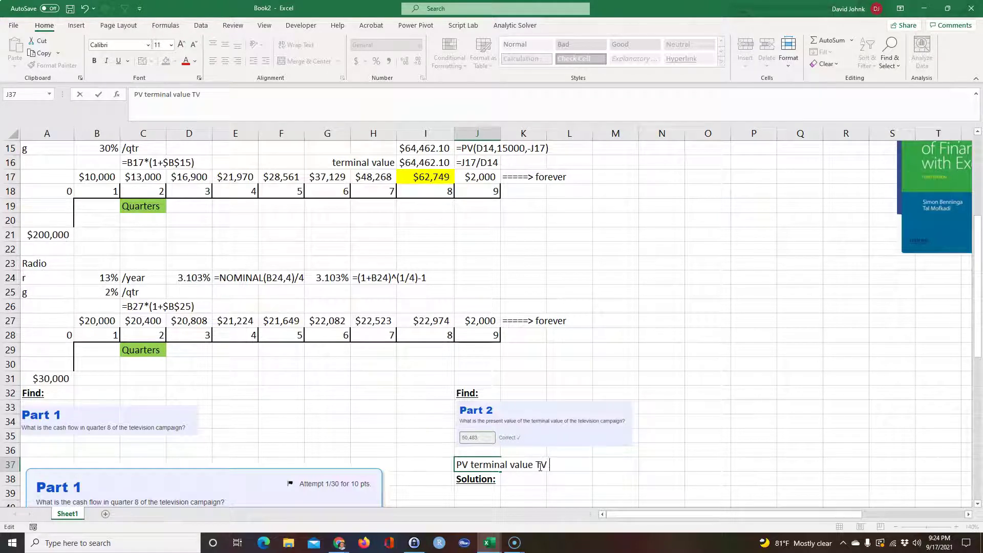
key("Return")
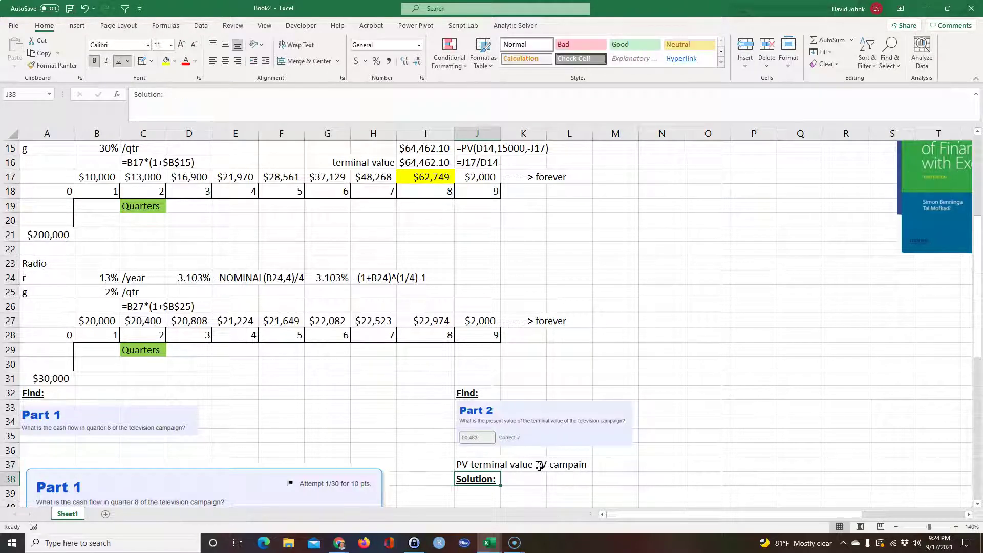
scroll(536, 417, "up", 5)
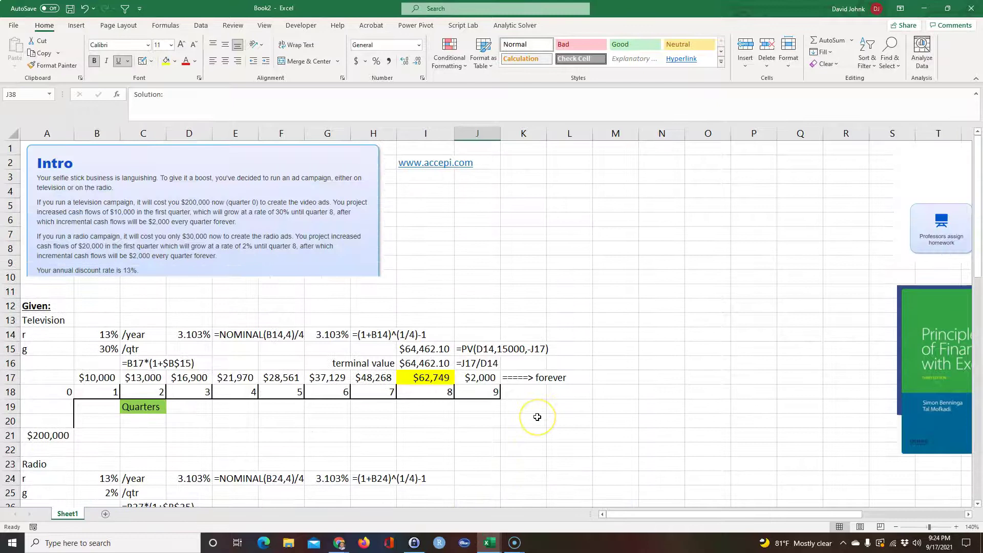
scroll(537, 417, "down", 5)
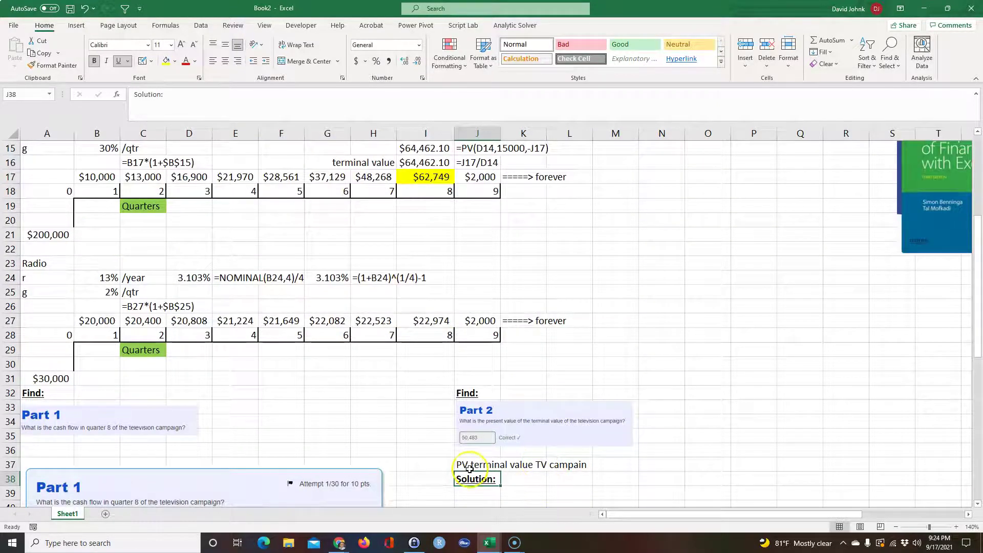
double_click(467, 463)
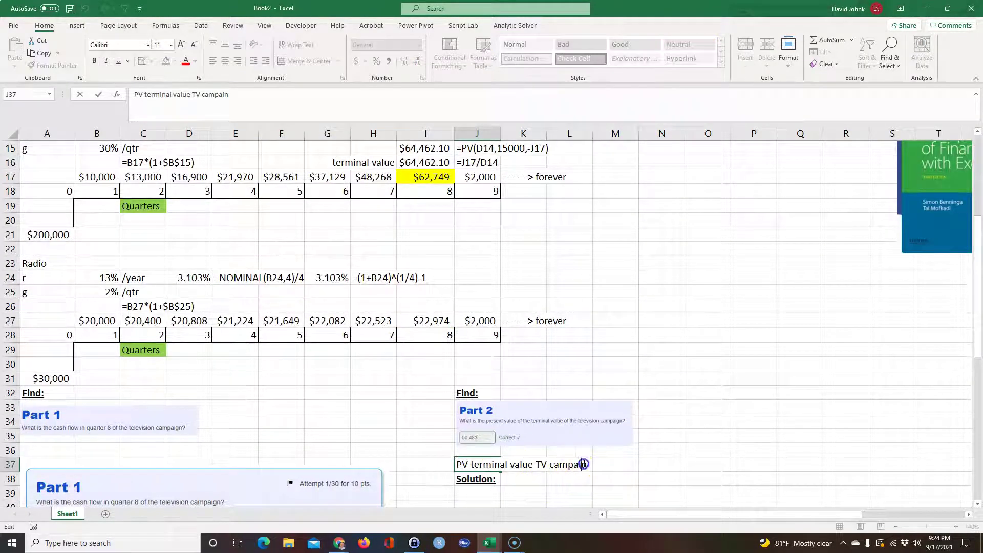
type("g")
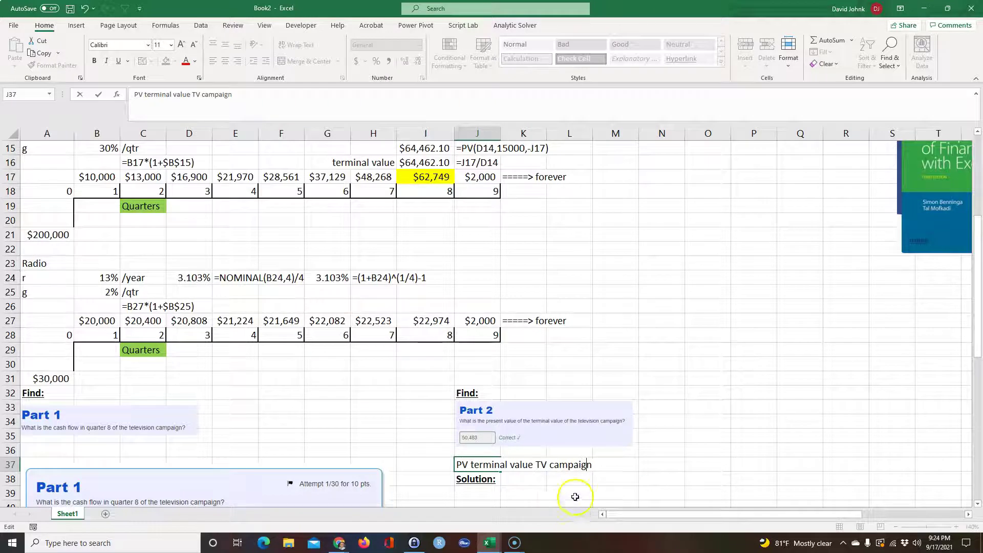
left_click(576, 484)
scroll(609, 460, "down", 1)
left_click(612, 448)
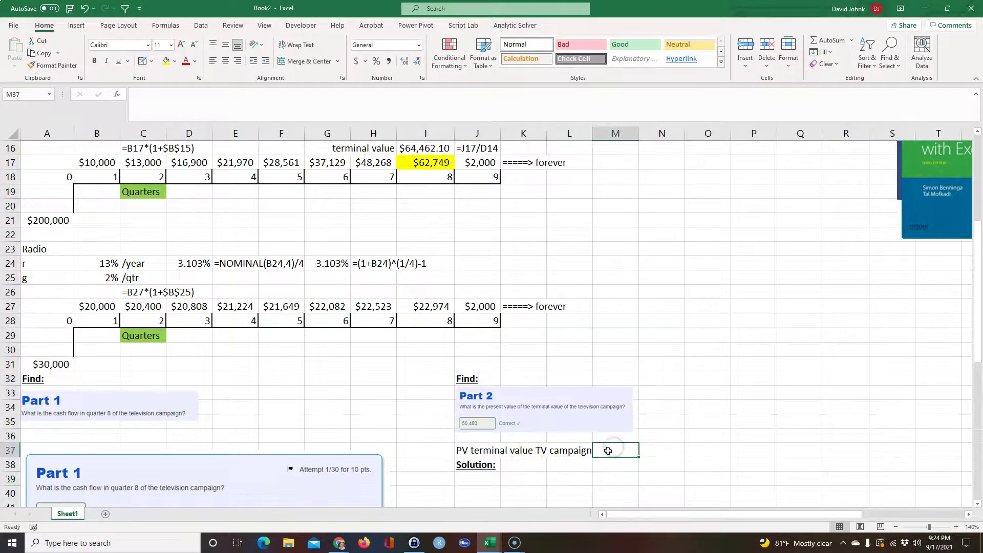
type("?")
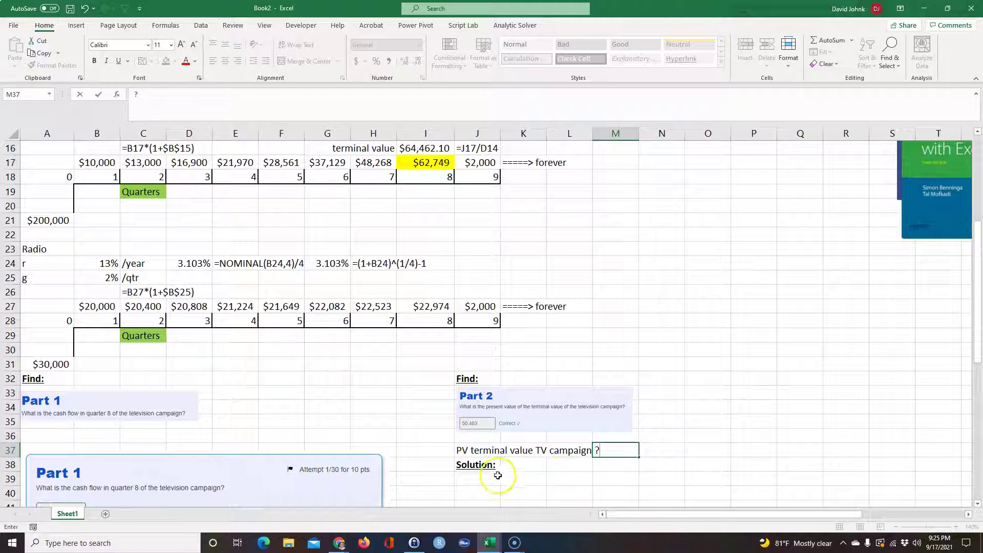
Step: Repeat the J37 label in J39 under the Solution heading with the formula =J37
left_click(491, 477)
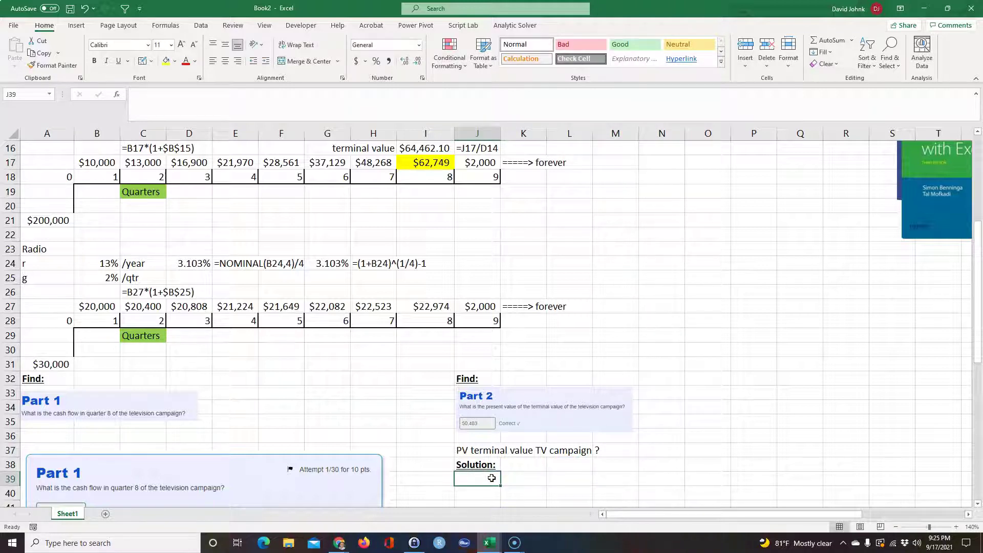
type("=")
left_click(461, 450)
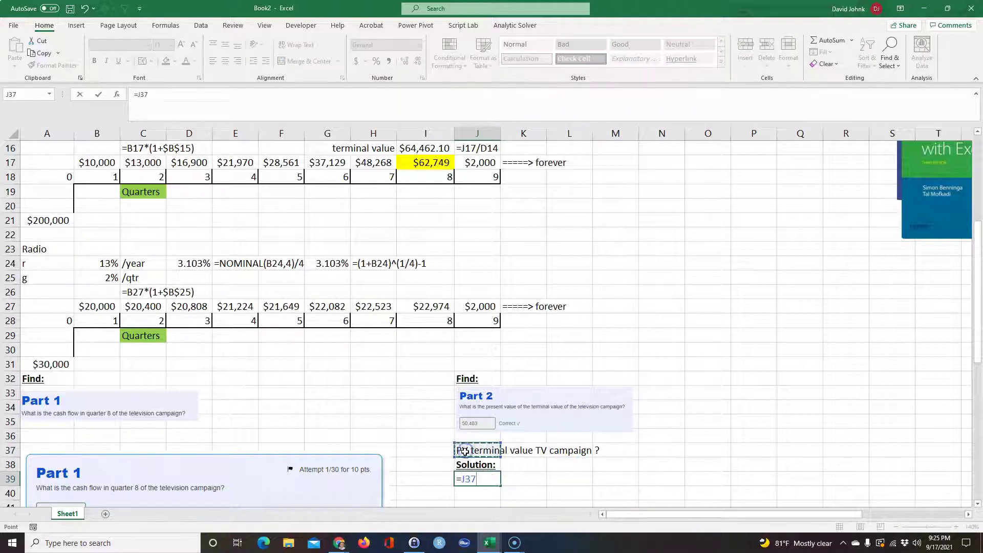
key("Return")
Step: Compute the present value of television's terminal value in M39 with the formula =PV(D14,I18,,-I16)
left_click(613, 481)
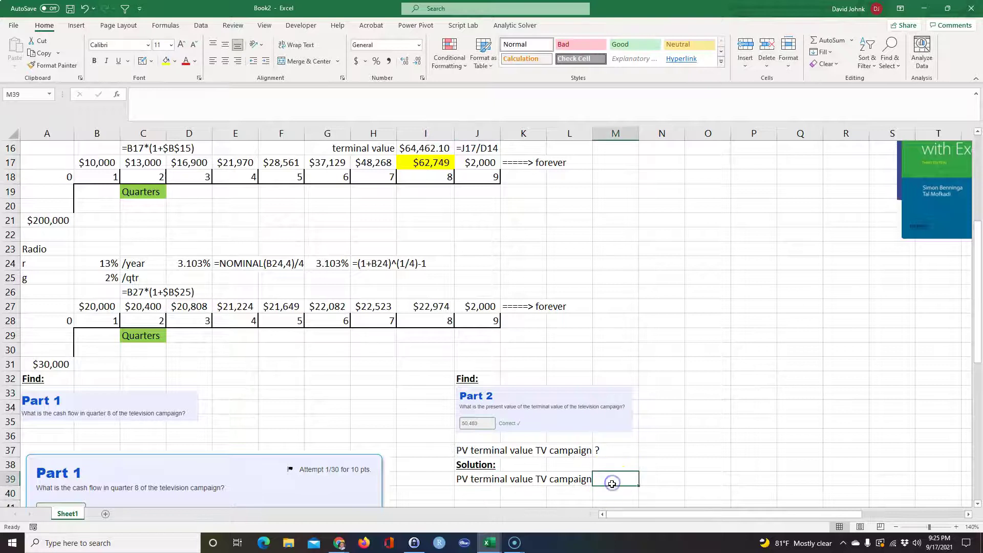
type("=")
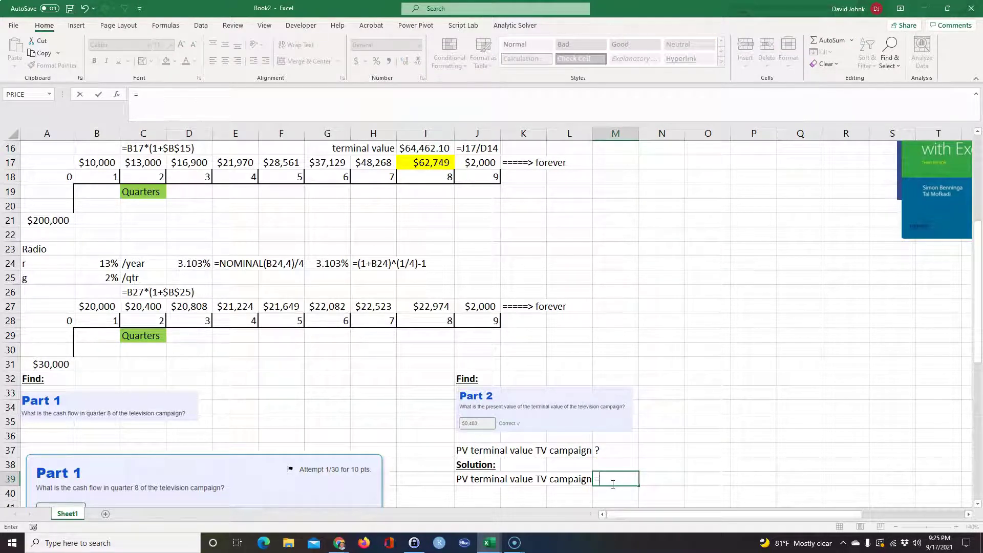
type("PV")
type("(")
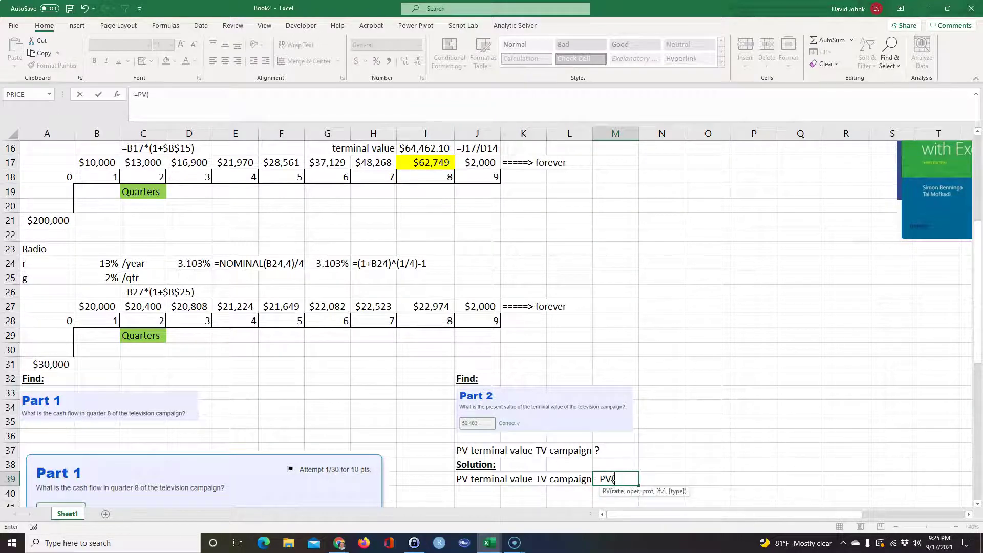
scroll(268, 276, "up", 3)
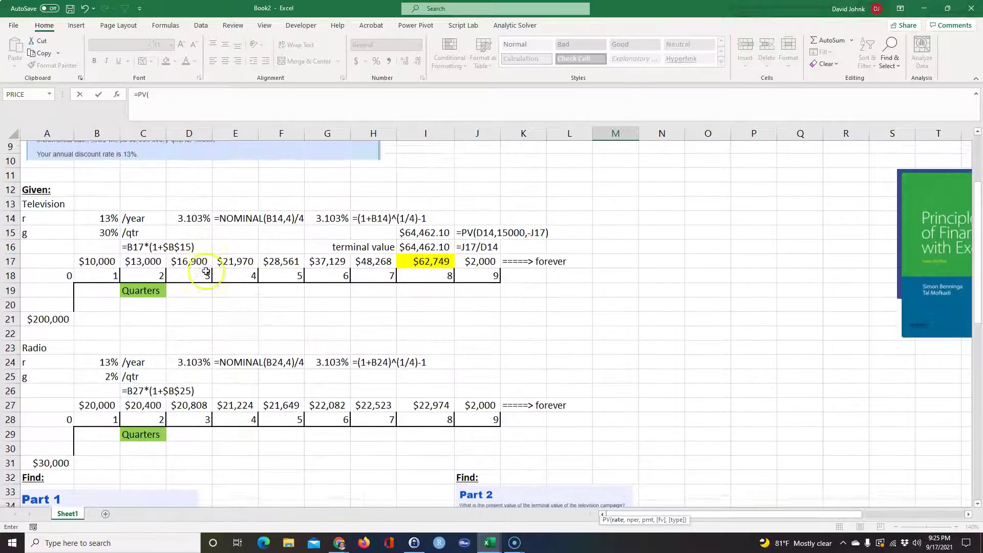
left_click(191, 221)
scroll(359, 363, "down", 3)
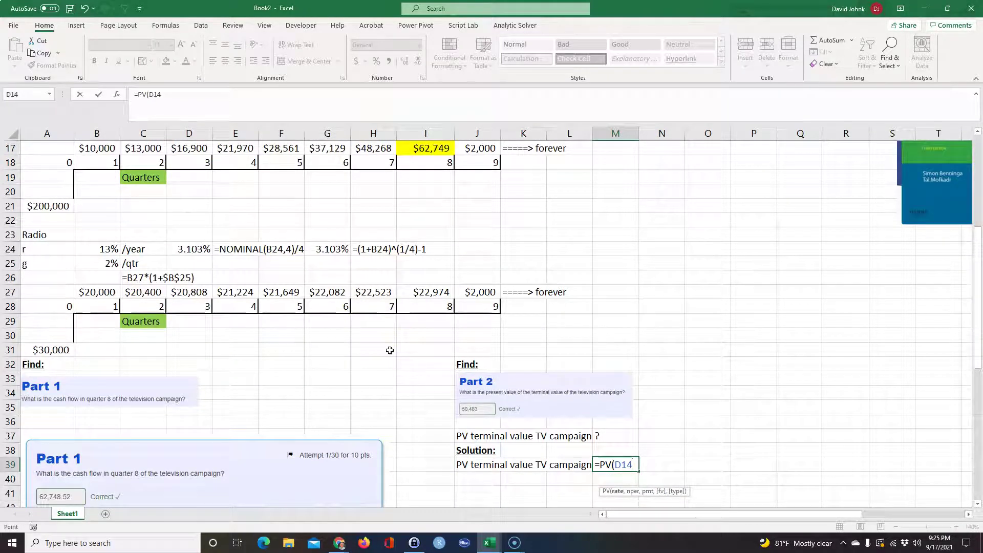
type(",")
scroll(406, 244, "up", 2)
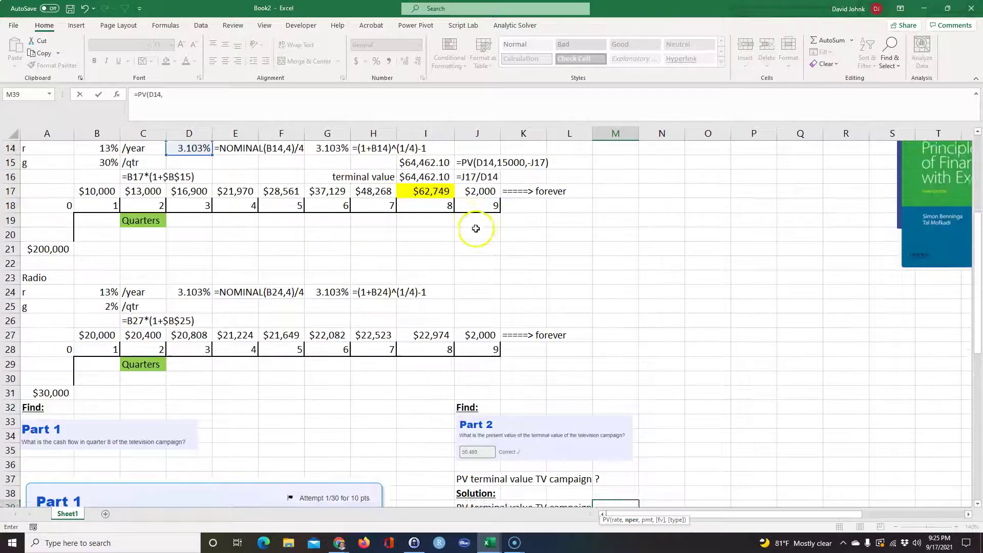
left_click(430, 220)
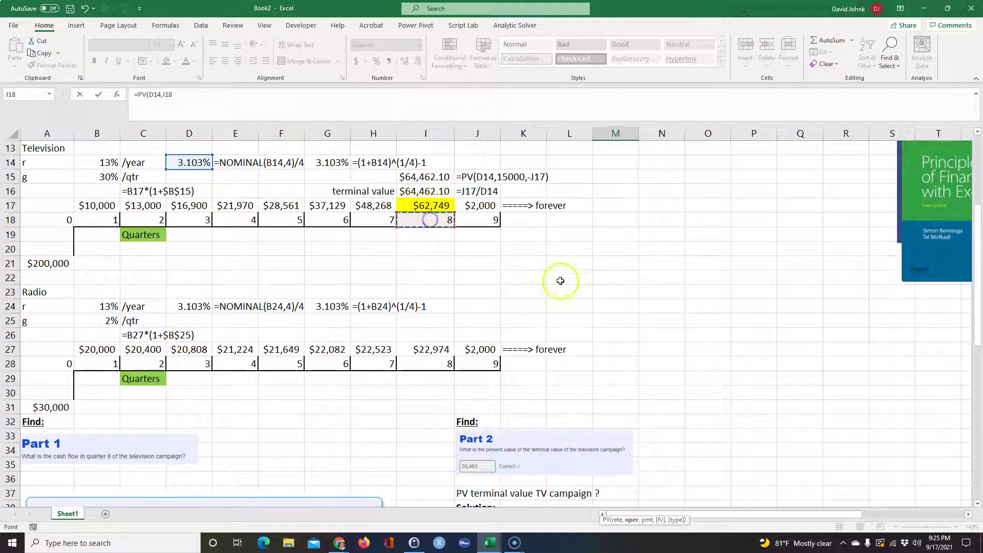
scroll(435, 346, "down", 2)
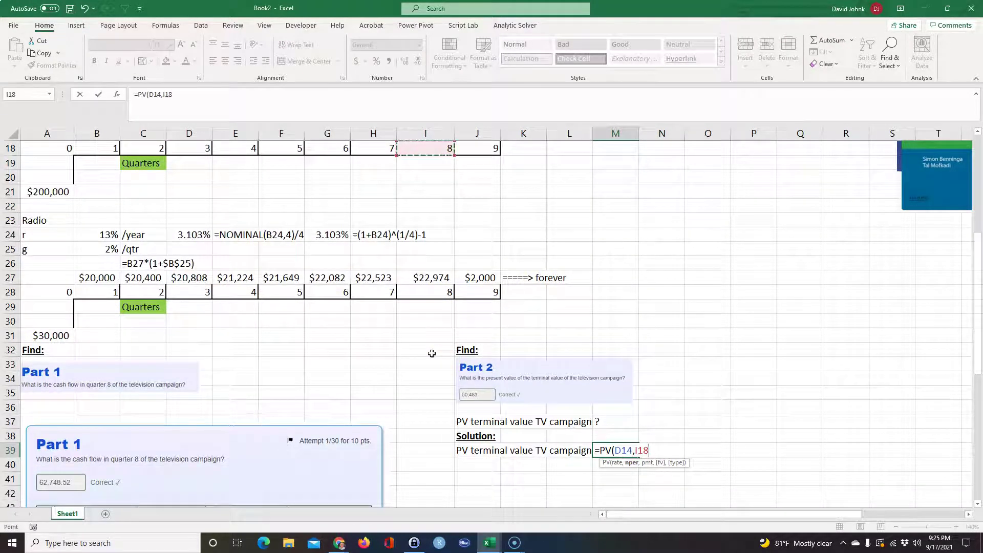
scroll(432, 353, "up", 2)
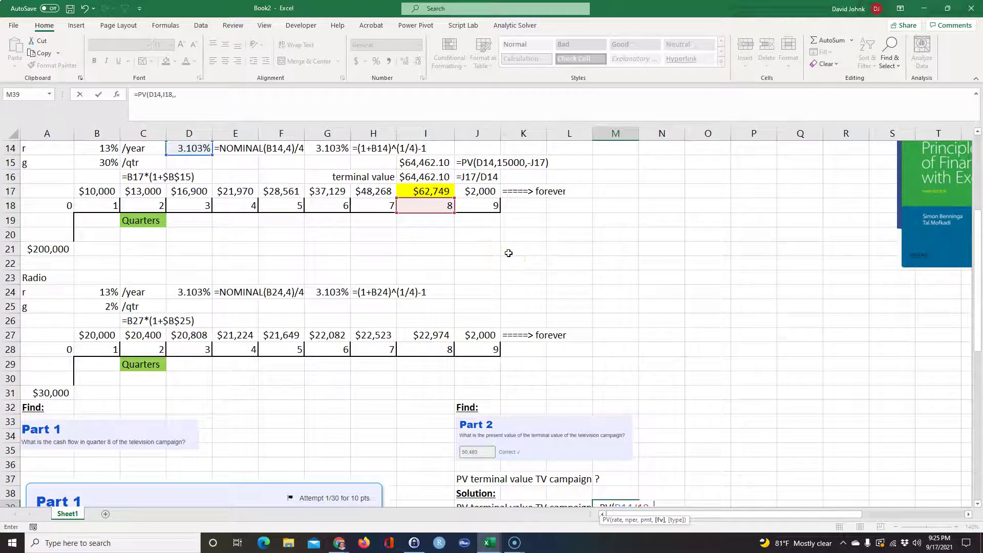
type("-")
left_click(443, 210)
left_click(434, 178)
key("Return")
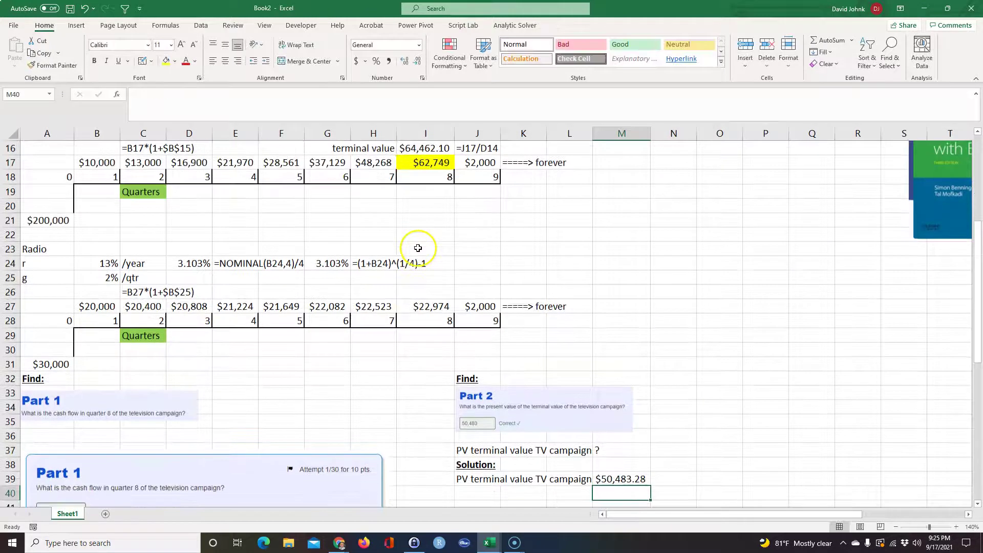
Step: Format the result in M39 without decimal places and fill the cell yellow
left_click(604, 482)
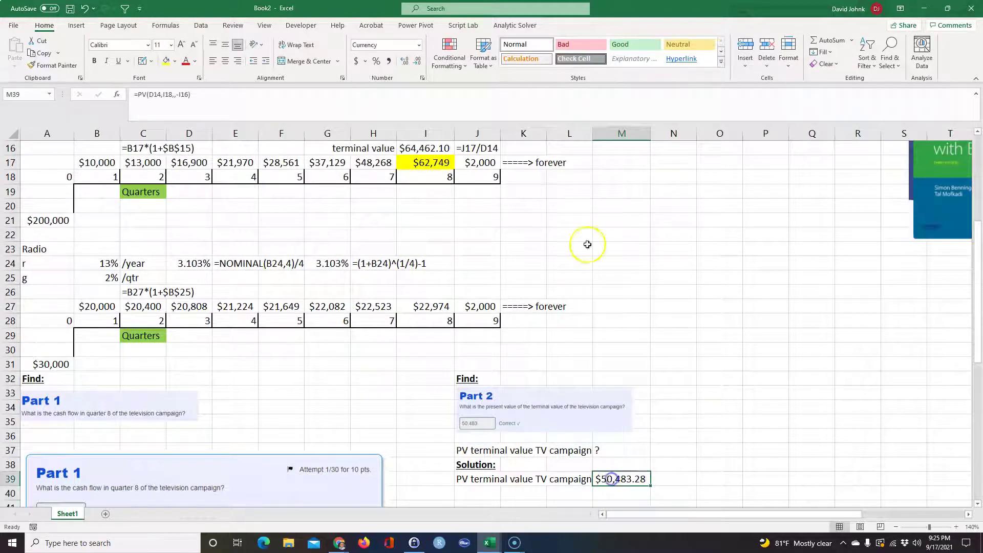
left_click(404, 61)
left_click(418, 61)
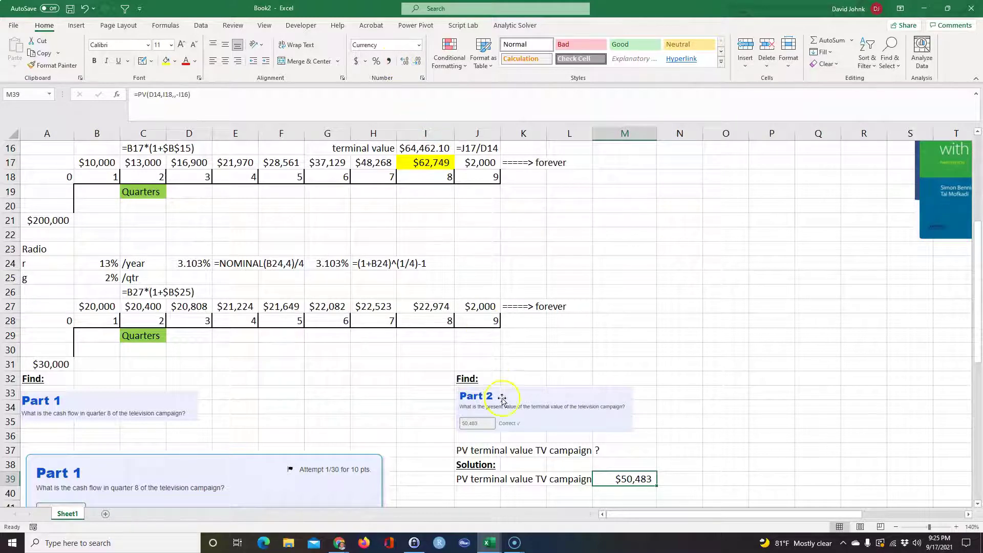
left_click(165, 61)
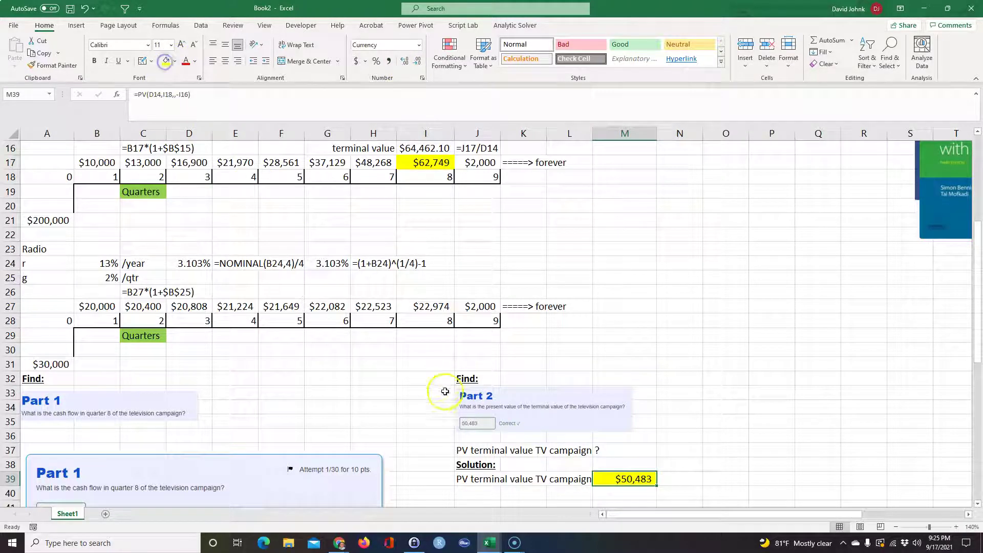
left_click(729, 415)
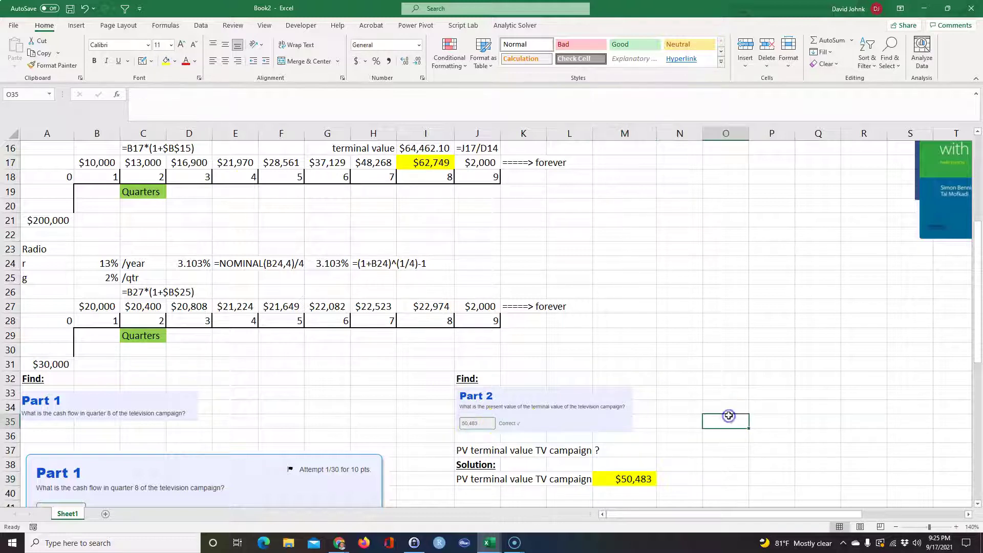
Step: Copy television's terminal value block H15:K16 to the radio section starting at H25
scroll(709, 397, "down", 2)
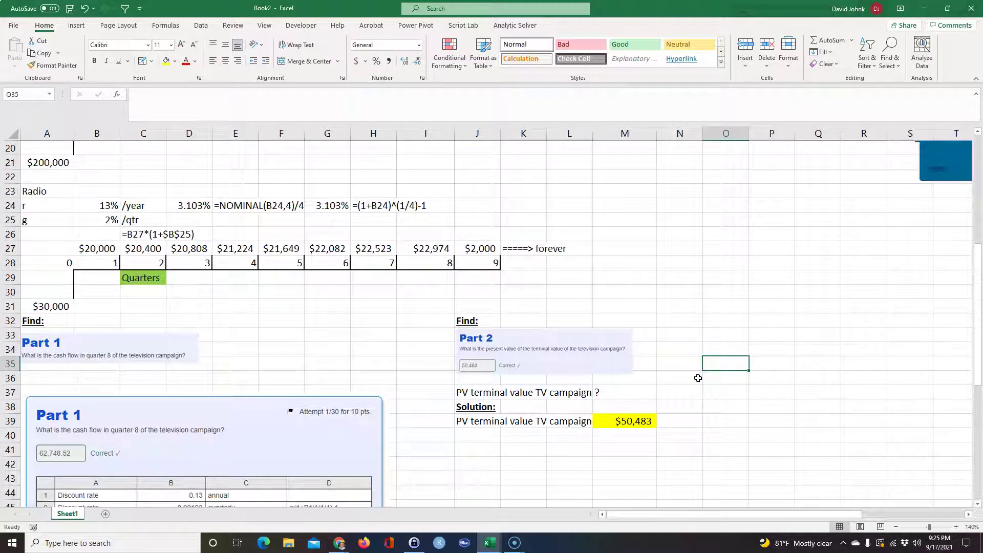
scroll(698, 378, "up", 3)
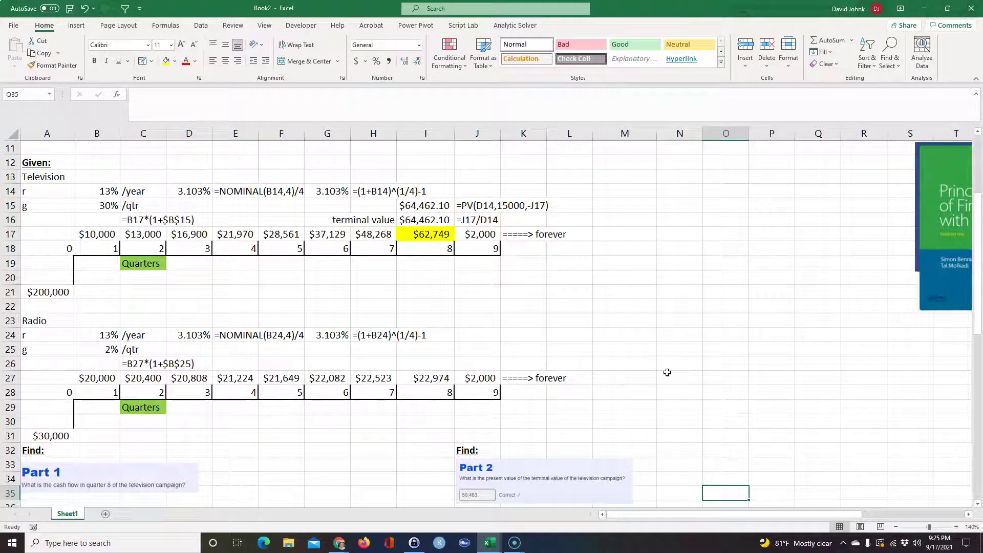
left_click(376, 207)
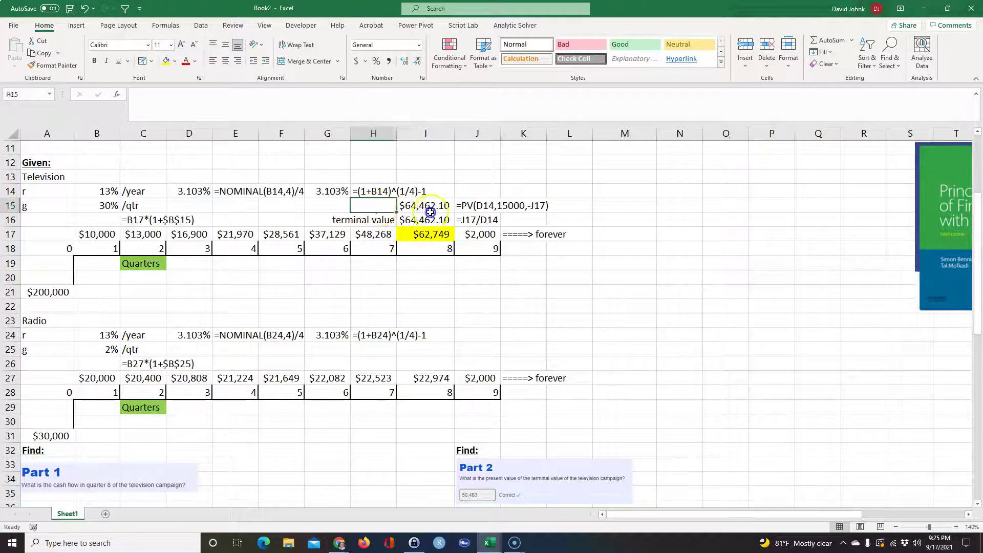
left_click(522, 222, "shift")
right_click(506, 205)
left_click(532, 236)
left_click(370, 350)
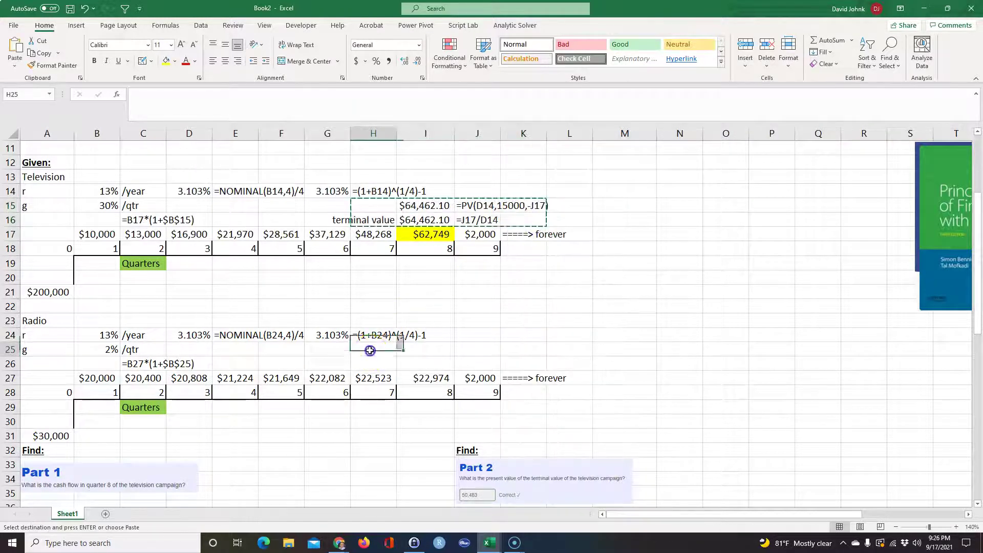
key("ctrl+v")
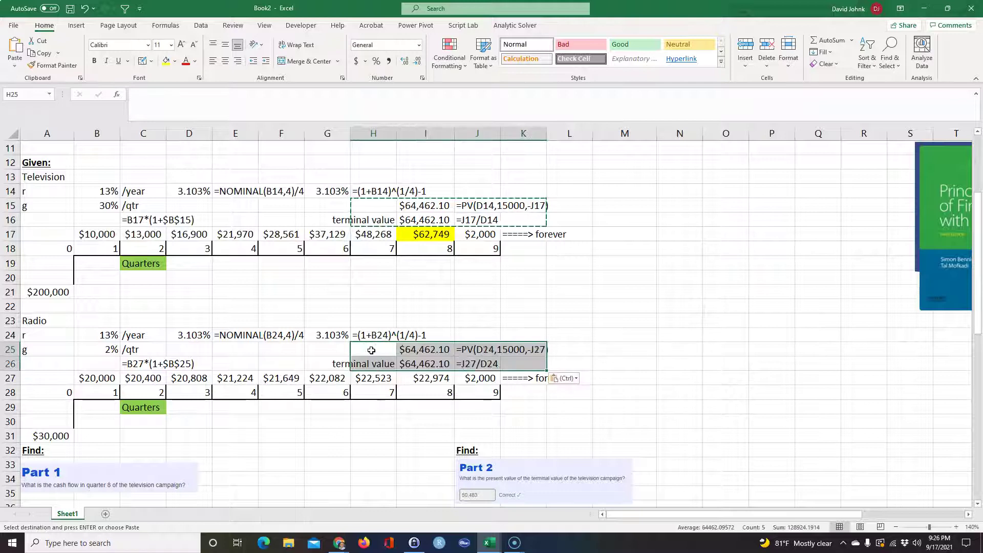
left_click(378, 464)
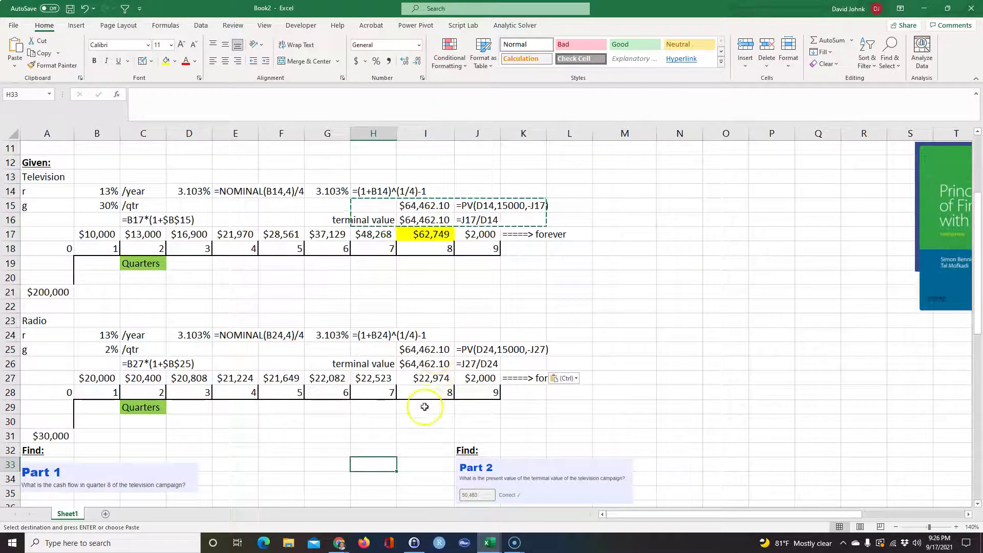
Step: Examine the radio terminal value formula in I26 and compare its cash flow and quarterly rate inputs with television's
double_click(428, 364)
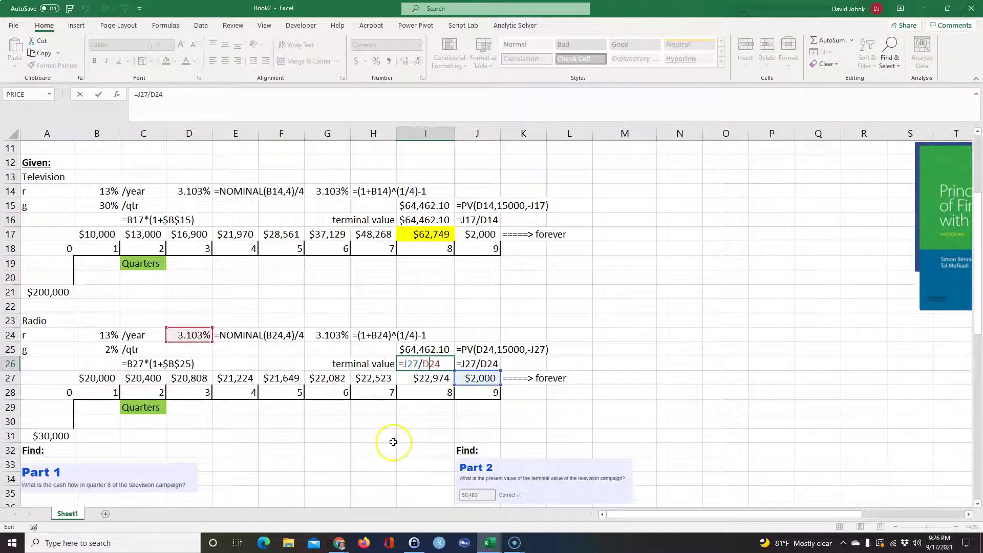
key("Escape")
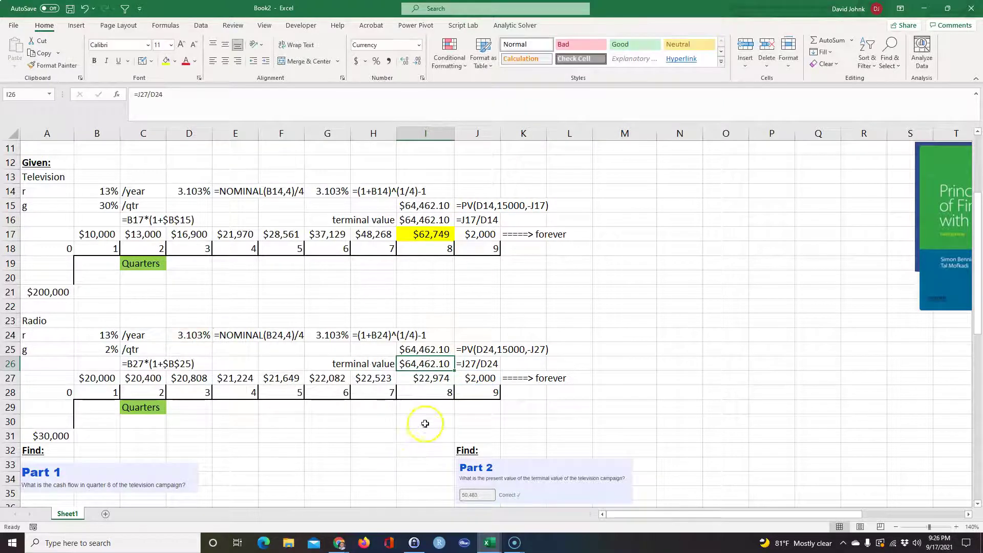
left_click(478, 379)
left_click(488, 237)
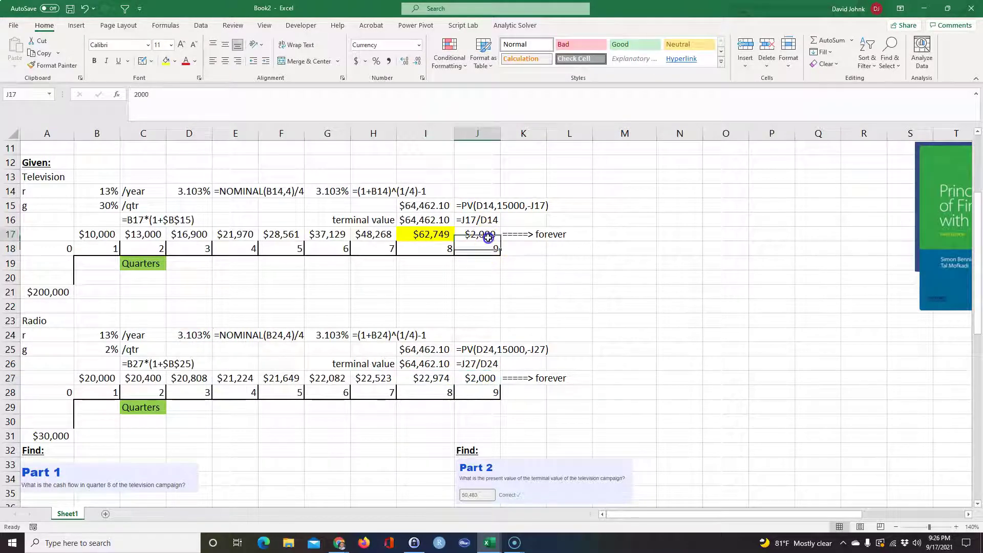
left_click(195, 191)
left_click(193, 332)
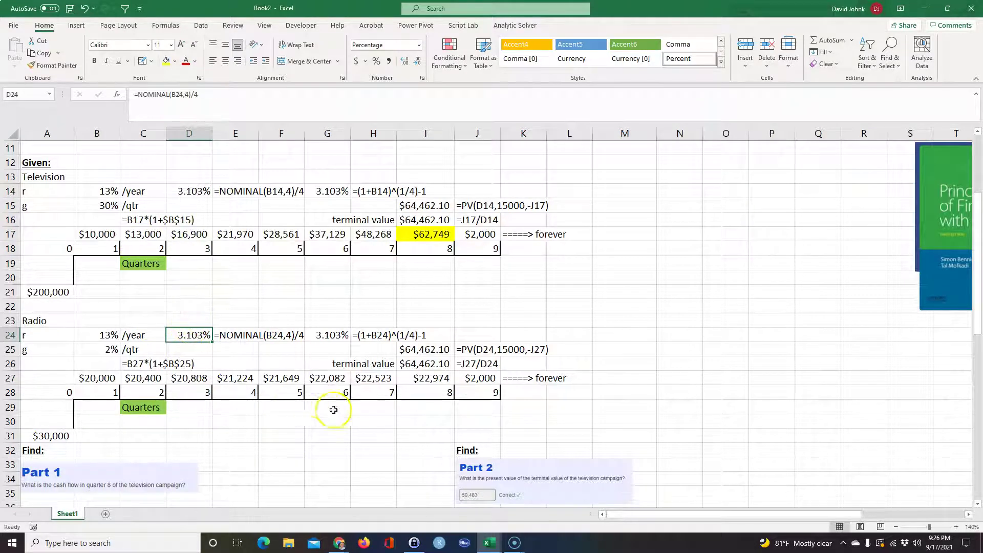
left_click(324, 432)
scroll(363, 403, "down", 1)
scroll(363, 404, "down", 1)
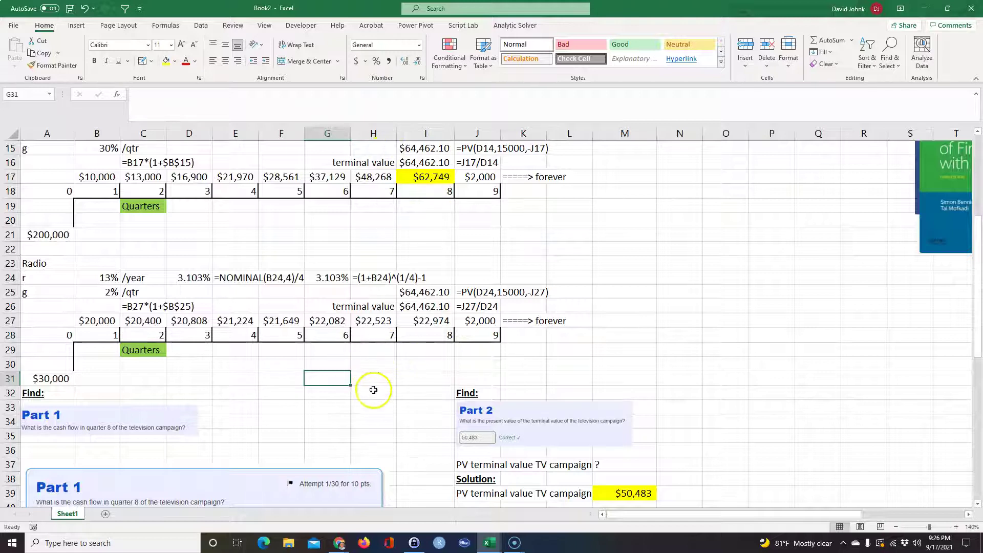
Step: Paste a screenshot of the Part 3 question about television's NPV at O32, shrink it and move it just below row 32
scroll(416, 395, "down", 1)
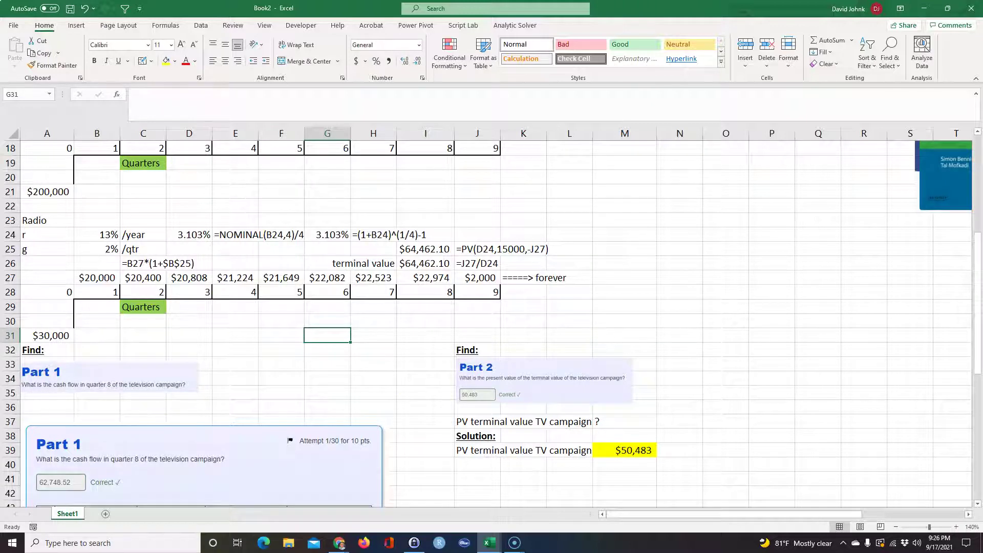
key("super+shift+s")
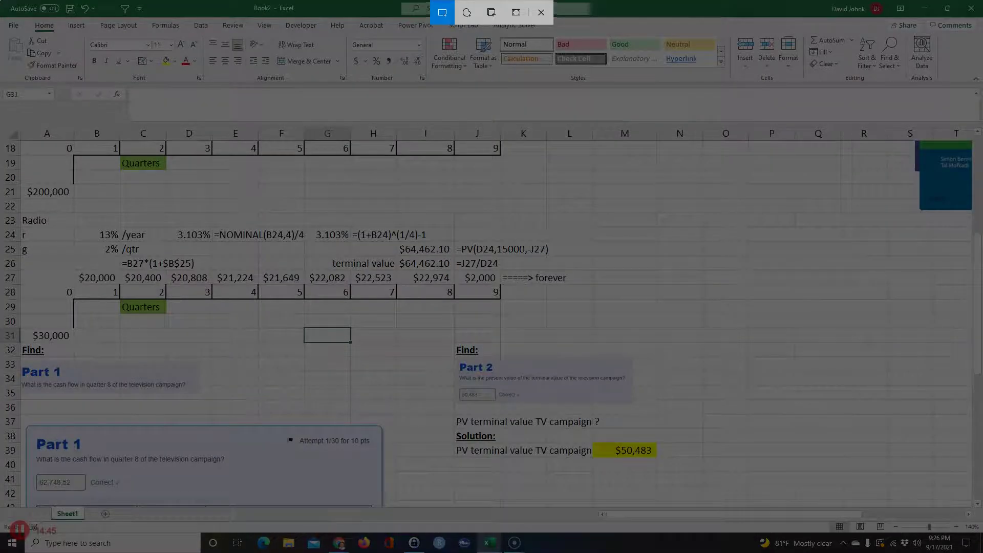
key("Escape")
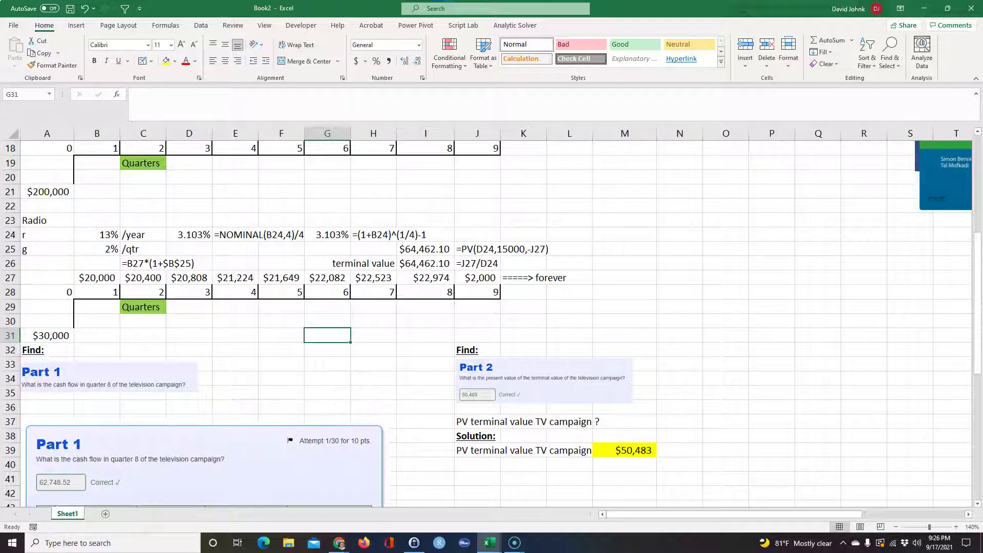
key("super+shift+s")
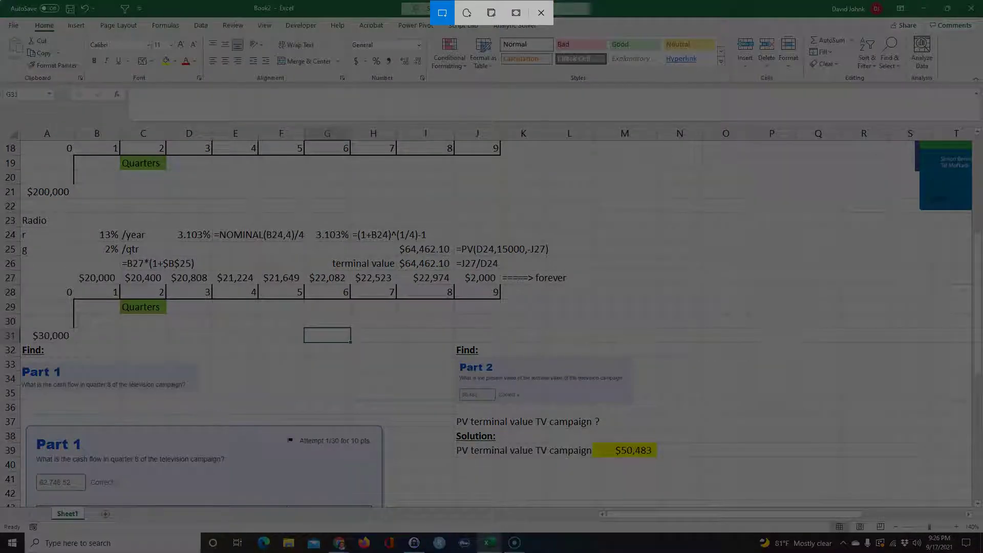
key("Escape")
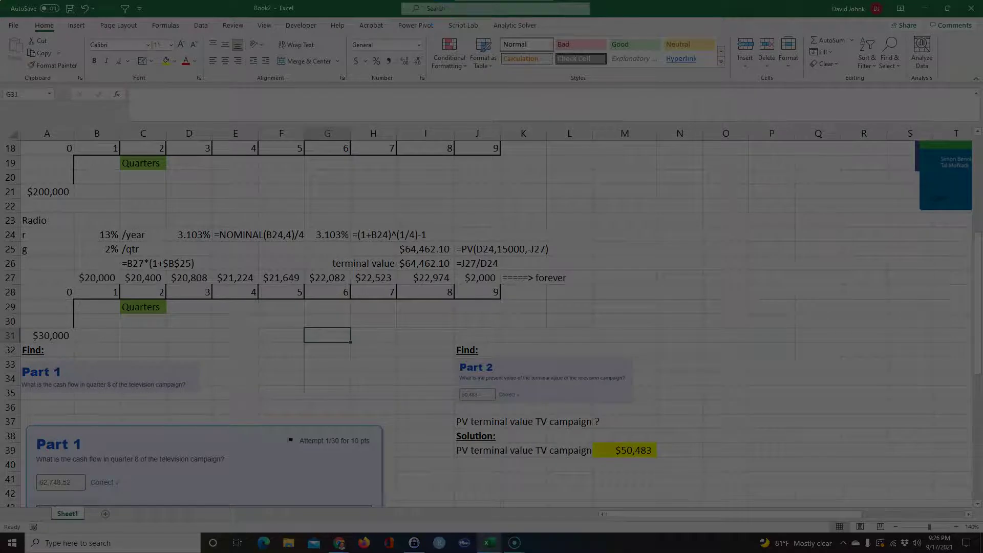
left_click(716, 351)
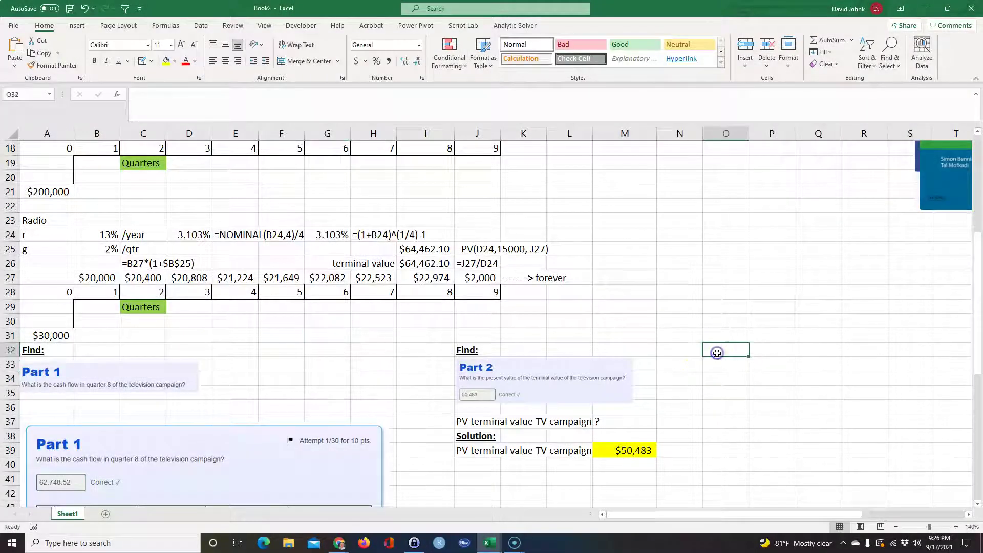
key("ctrl+v")
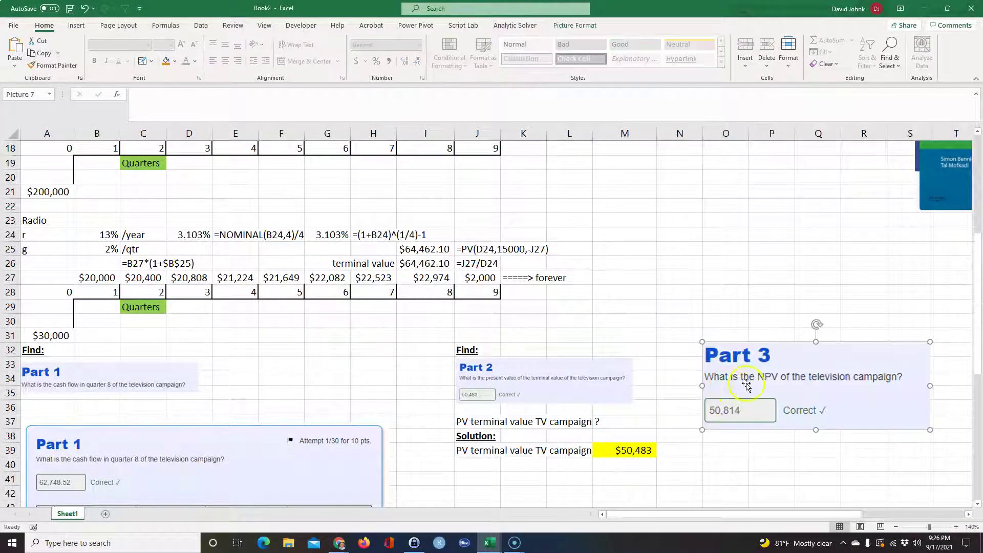
left_click_drag(929, 429, 850, 398)
left_click_drag(810, 352, 806, 367)
Step: Copy the "Find:" heading from J32 to O32 and align the Part 3 picture beneath it
left_click(491, 349)
key("ctrl+c")
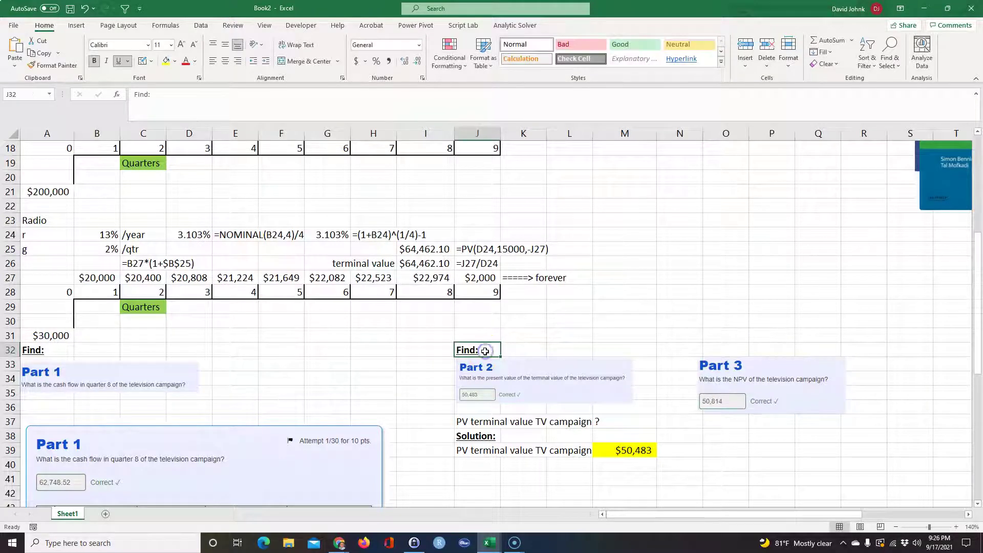
left_click(721, 351)
key("ctrl+v")
left_click_drag(792, 367, 801, 370)
left_click(766, 430)
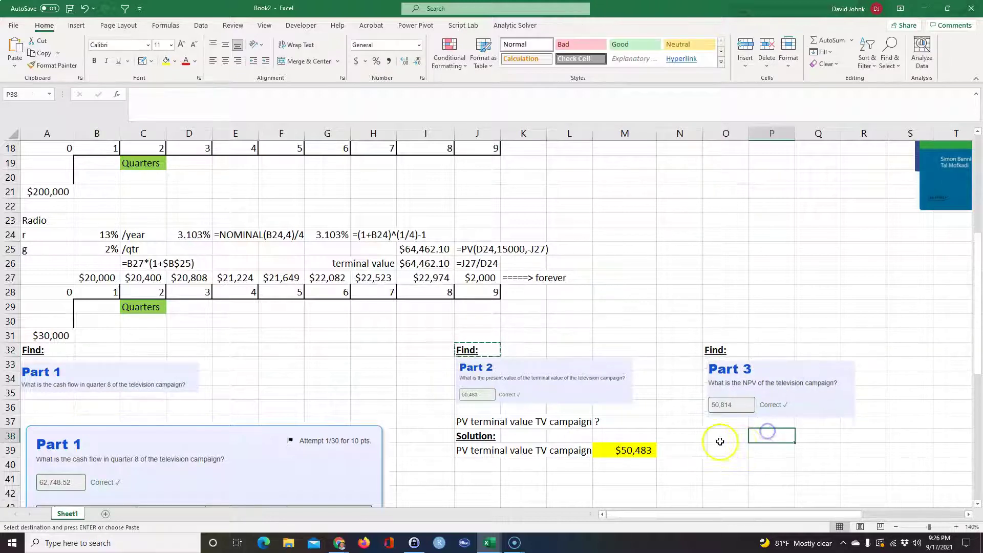
Step: Add the heading "Solution:" in O38 and make it bold and underlined
left_click(719, 438)
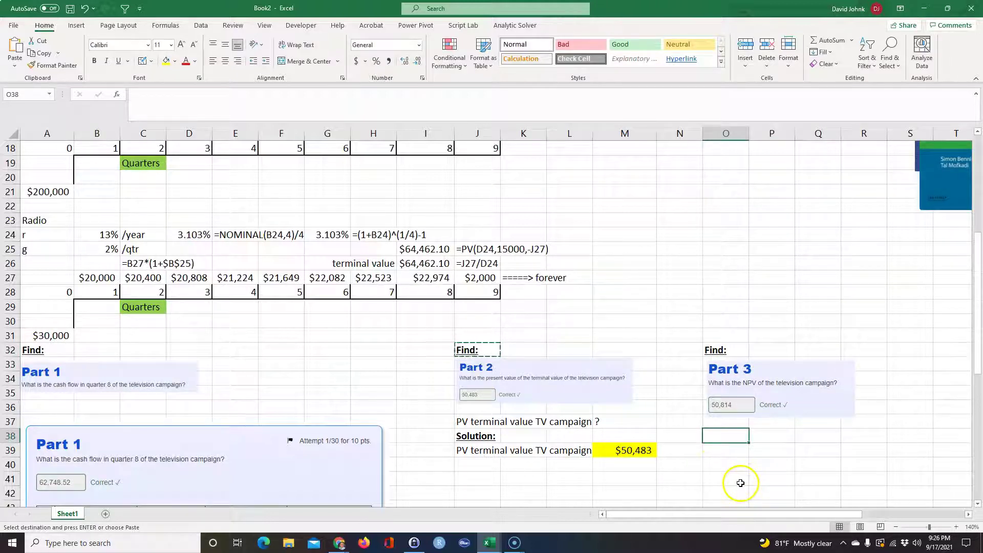
type("Solution")
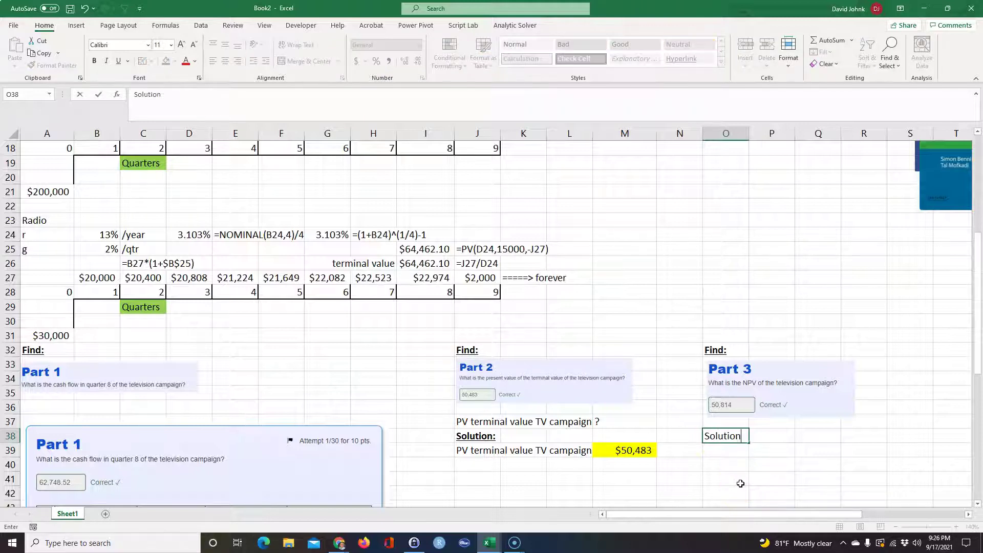
type(":")
key("Up")
left_click(724, 436)
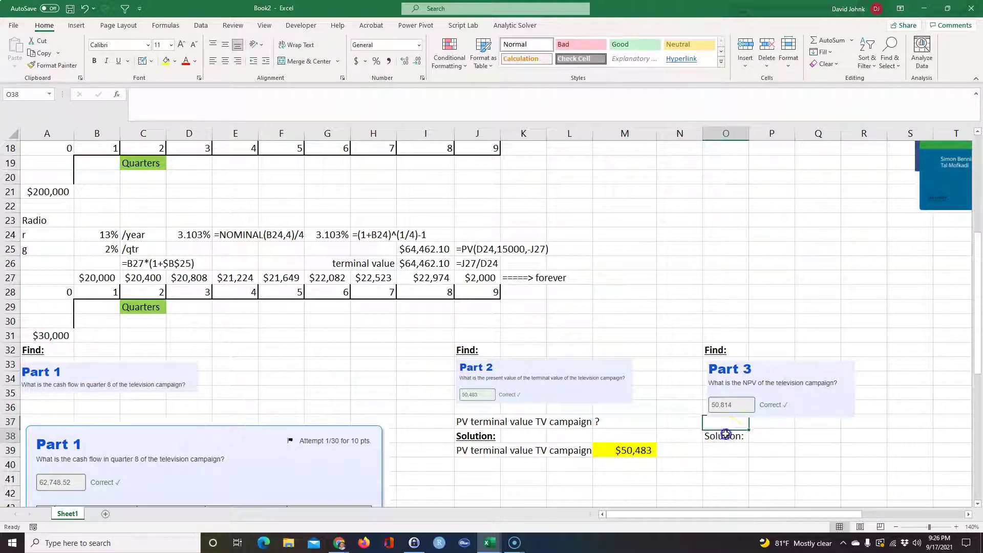
left_click(381, 66)
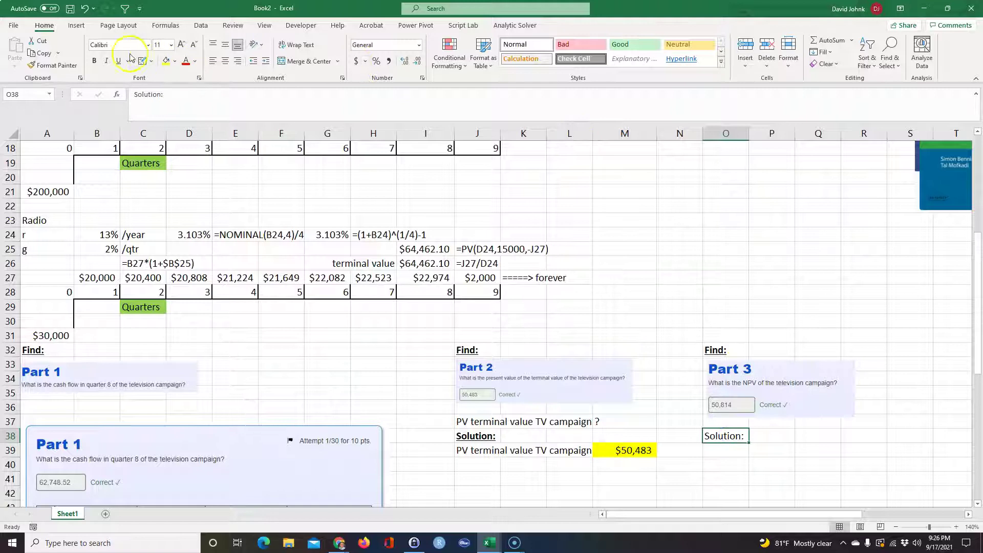
left_click(95, 61)
left_click(118, 61)
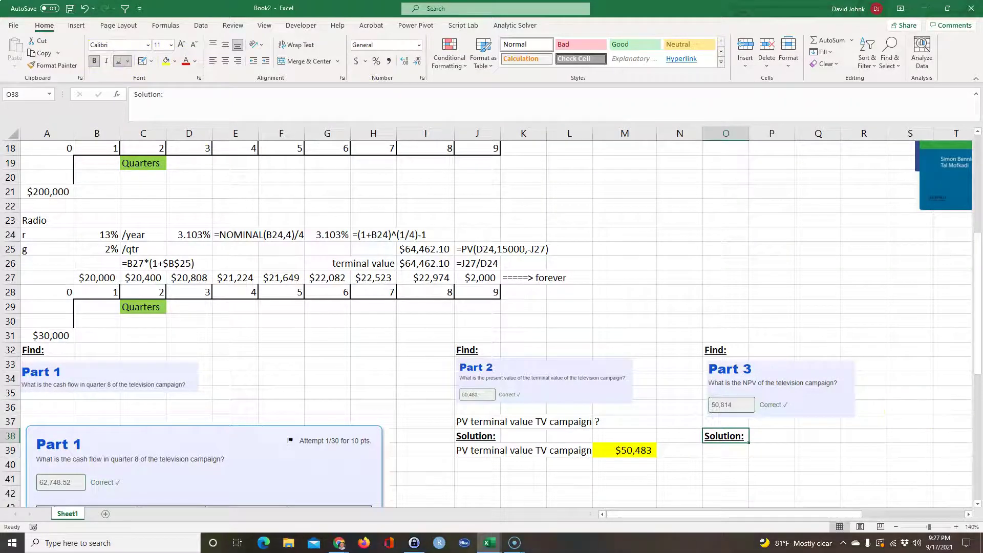
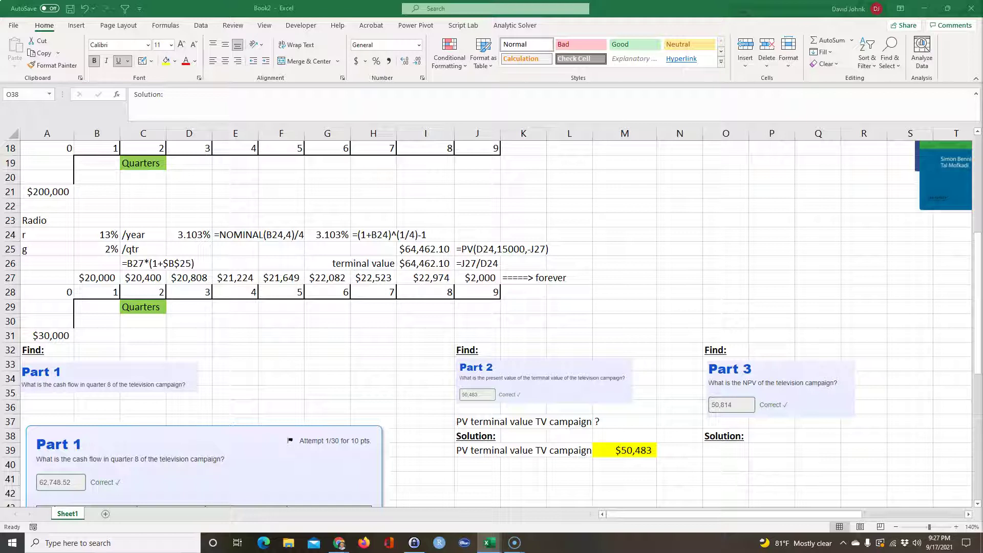
Step: Label cell O39 as NPV with a subscript TV
left_click(713, 447)
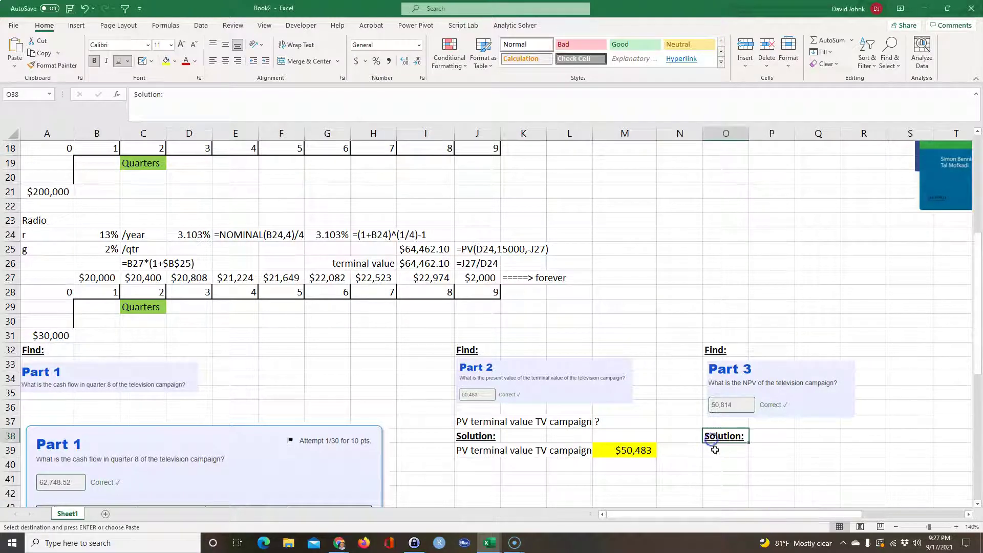
left_click(715, 449)
type("NPVTV")
Step: Begin an NPV formula in P39 using television's quarterly rate in D14 as the discount rate
left_click(771, 451)
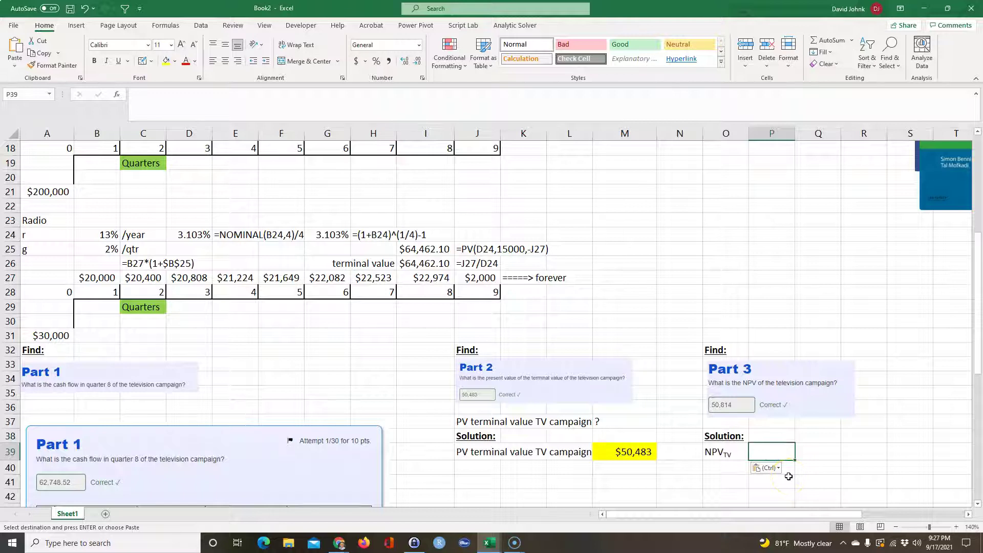
type("=npv(")
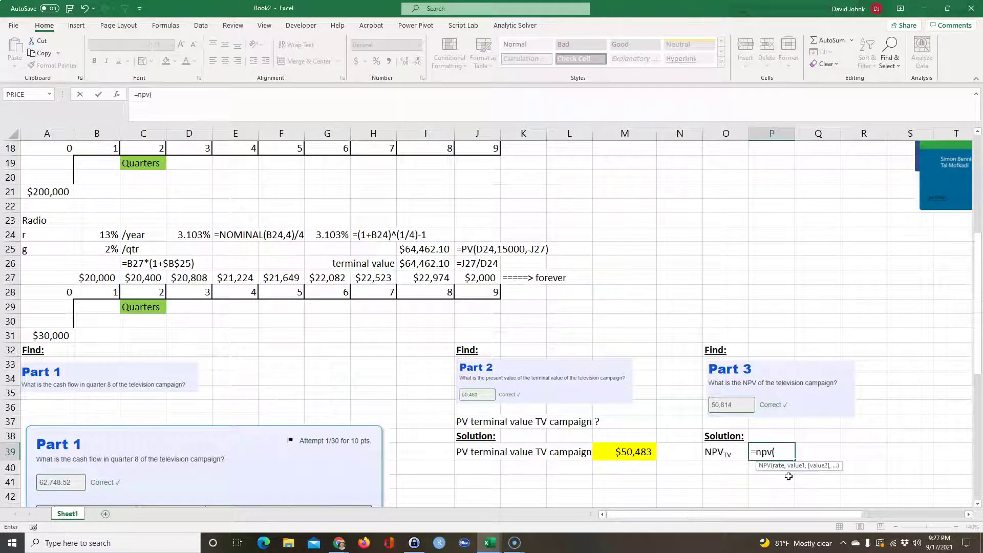
scroll(788, 476, "up", 3)
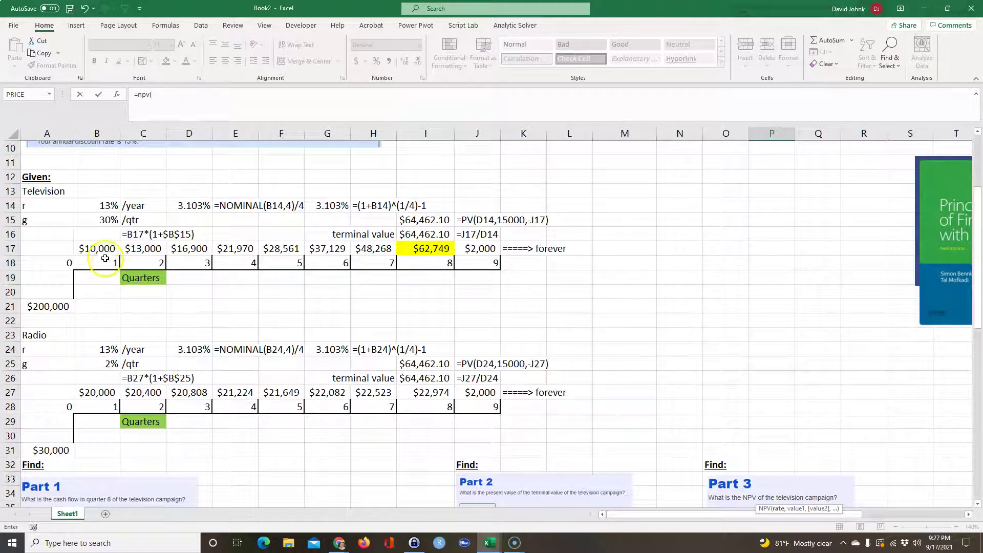
scroll(669, 357, "down", 4)
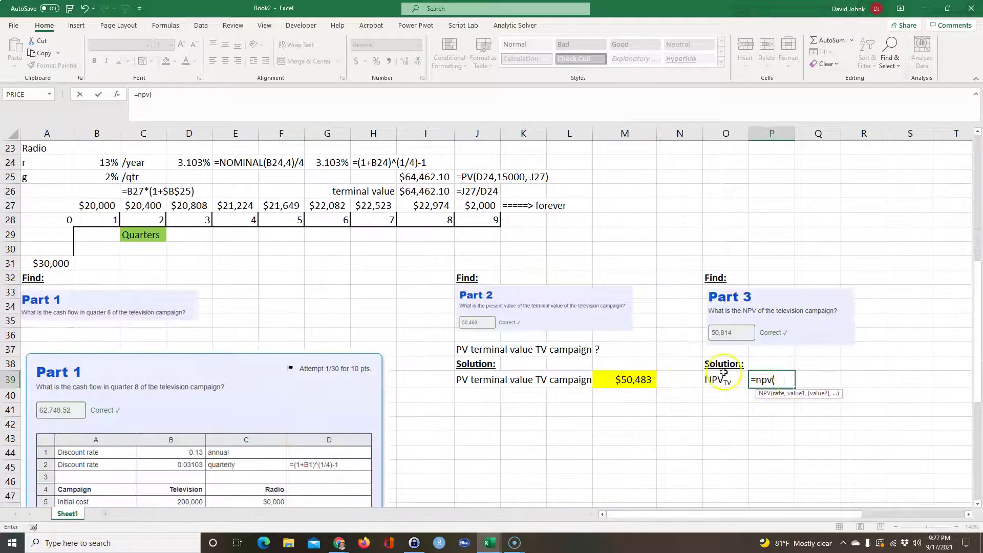
scroll(572, 335, "up", 3)
scroll(301, 335, "up", 2)
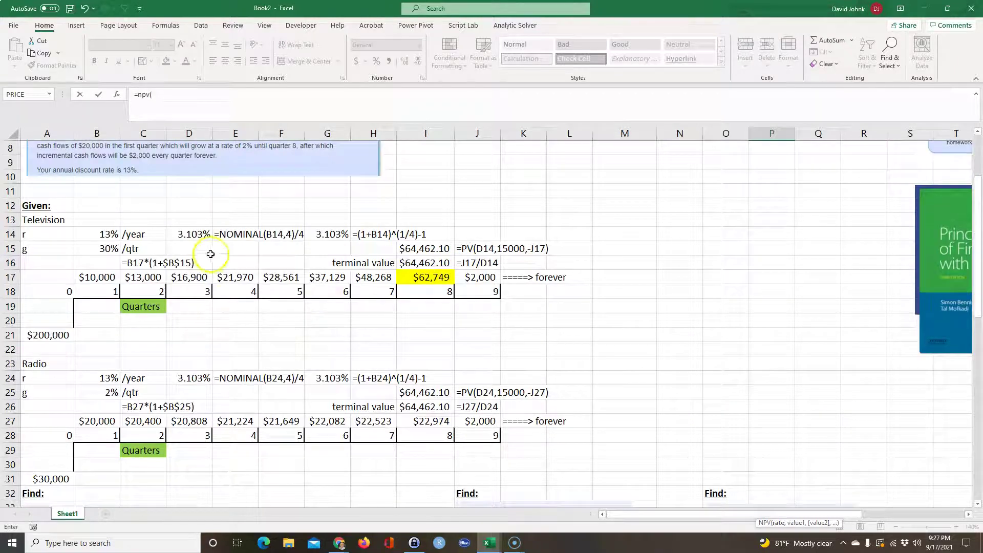
left_click(192, 232)
scroll(192, 231, "down", 6)
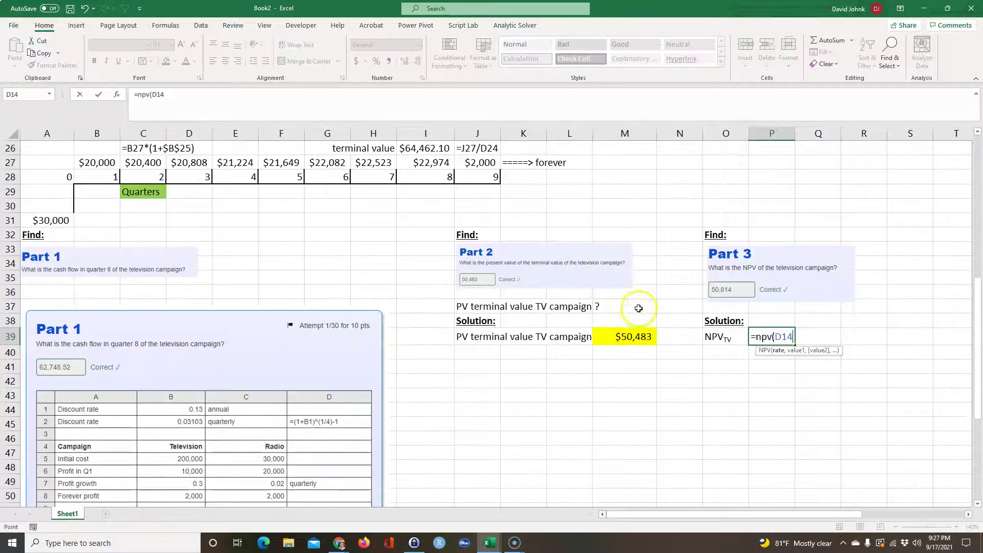
type(",")
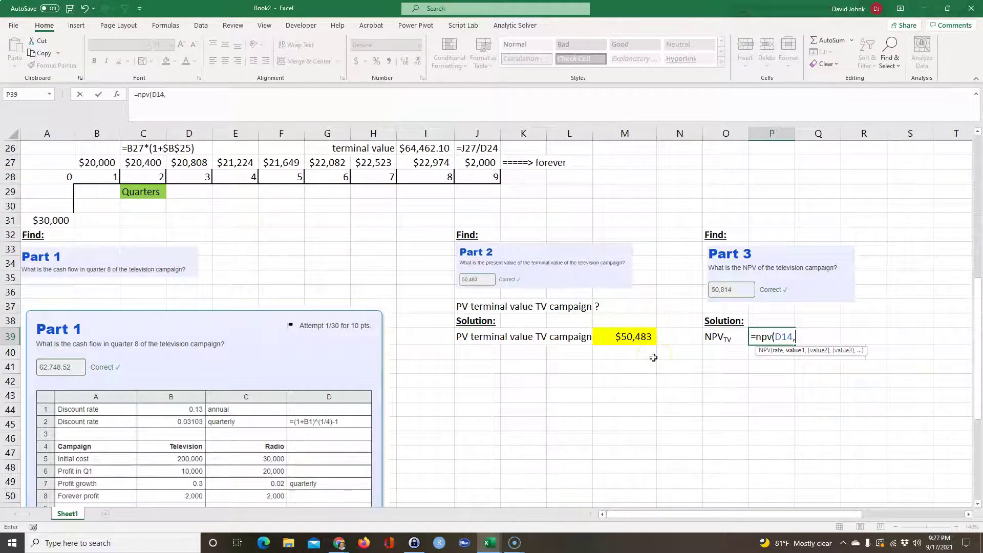
Step: Complete the P39 formula with cash flows B17:H17 and I16+I17, less the initial cost: =NPV(D14,B17:H17,I16+I17)-A21
scroll(594, 353, "up", 4)
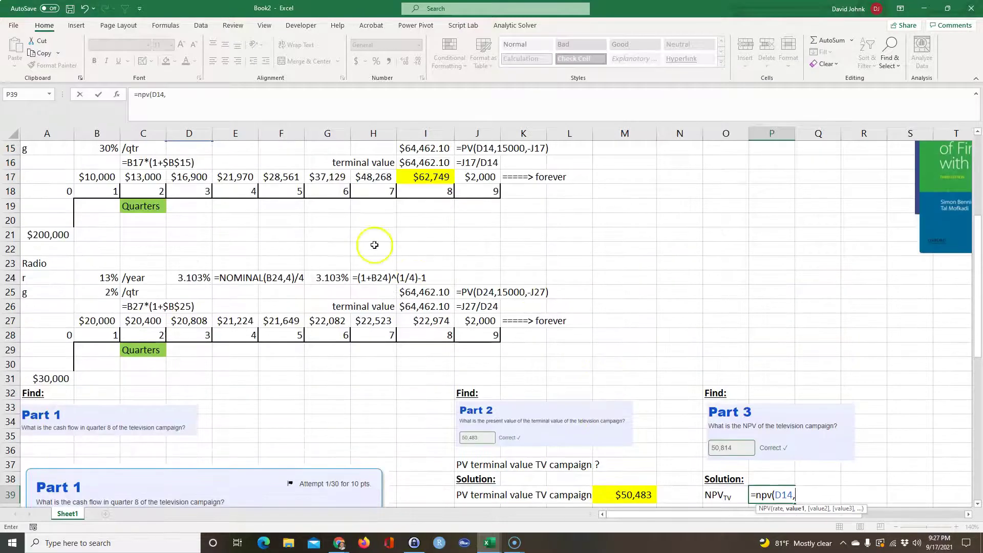
scroll(409, 173, "up", 1)
left_click_drag(95, 205, 361, 207)
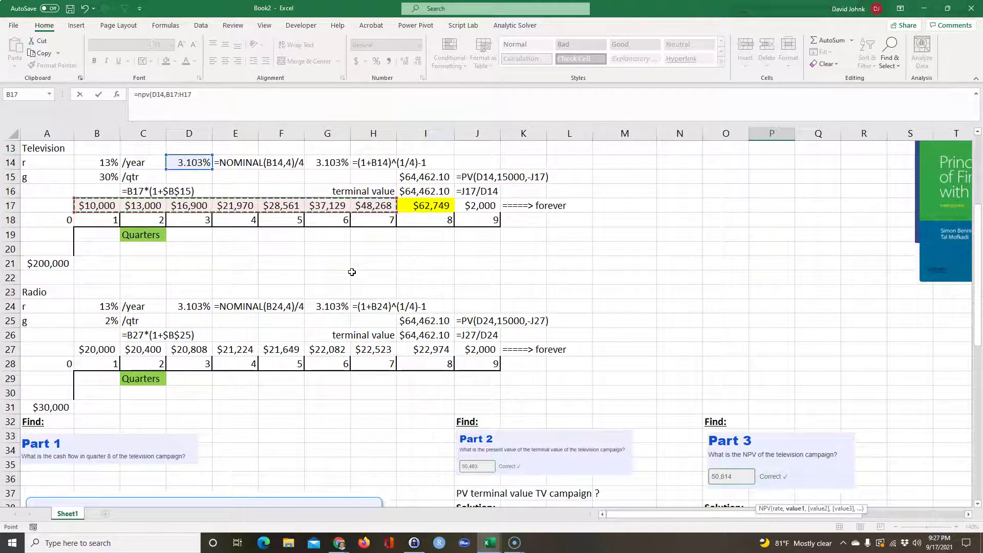
type(",")
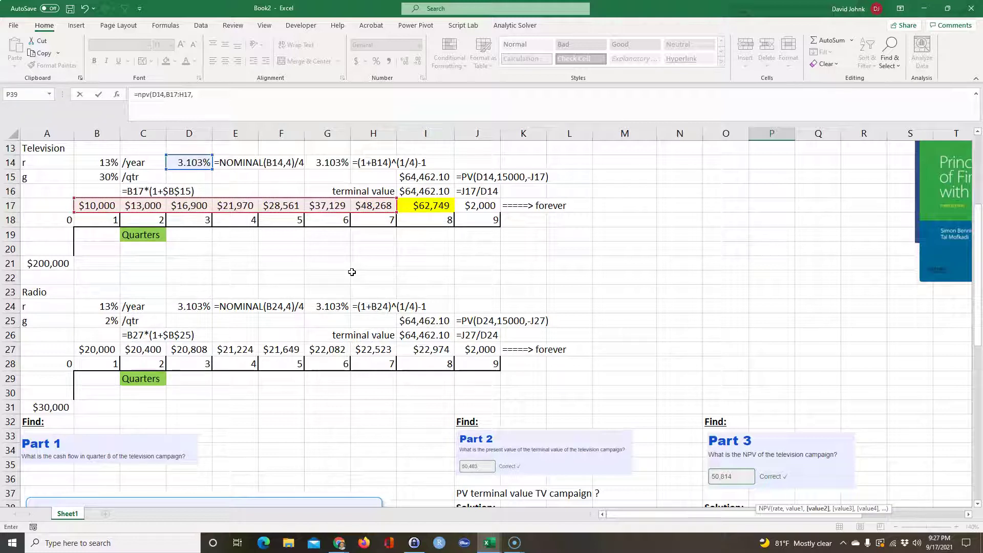
left_click(427, 190)
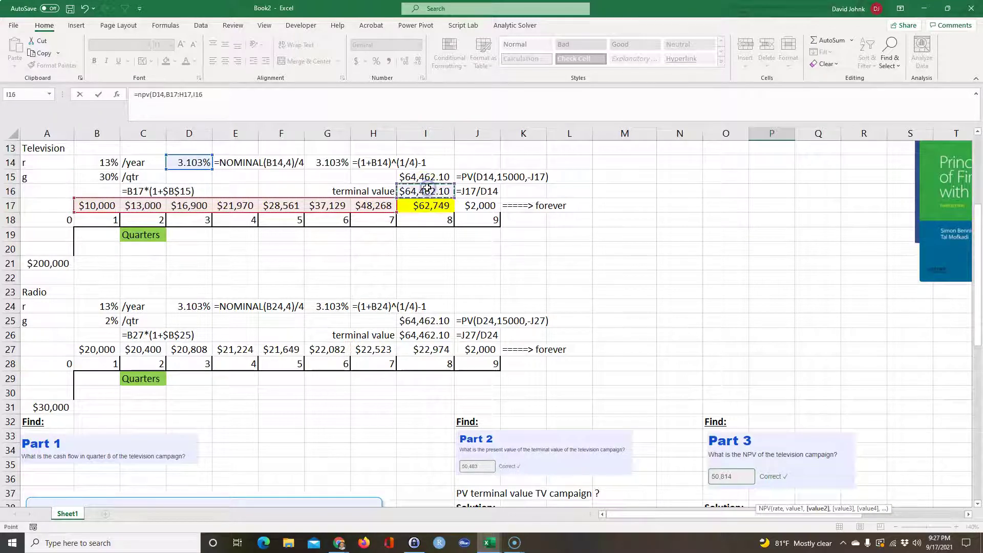
type("+")
left_click(421, 207)
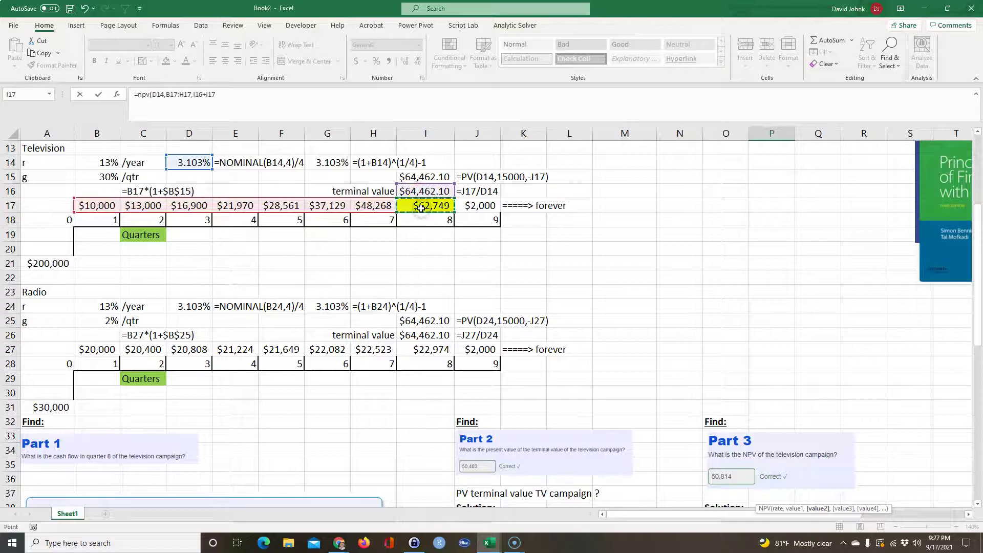
type(")")
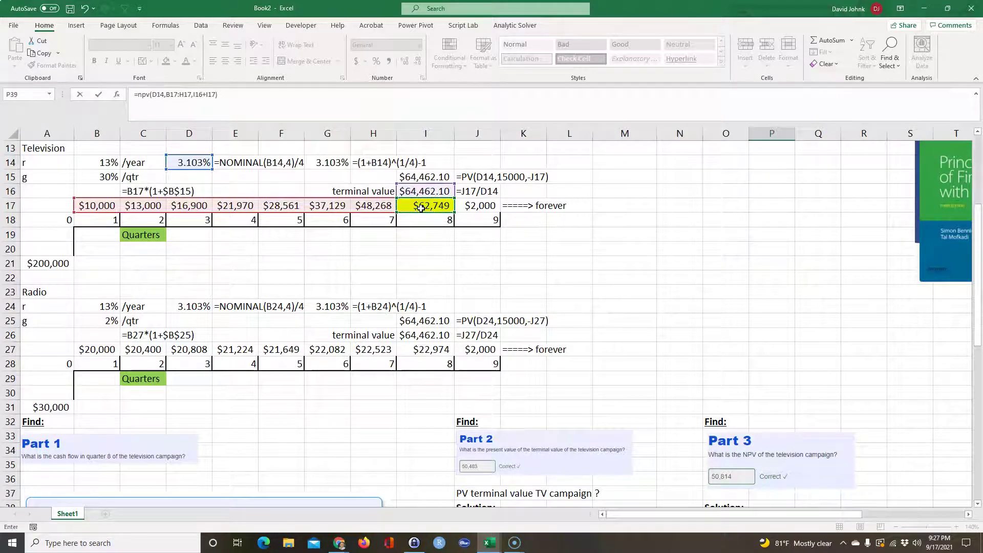
scroll(543, 148, "down", 2)
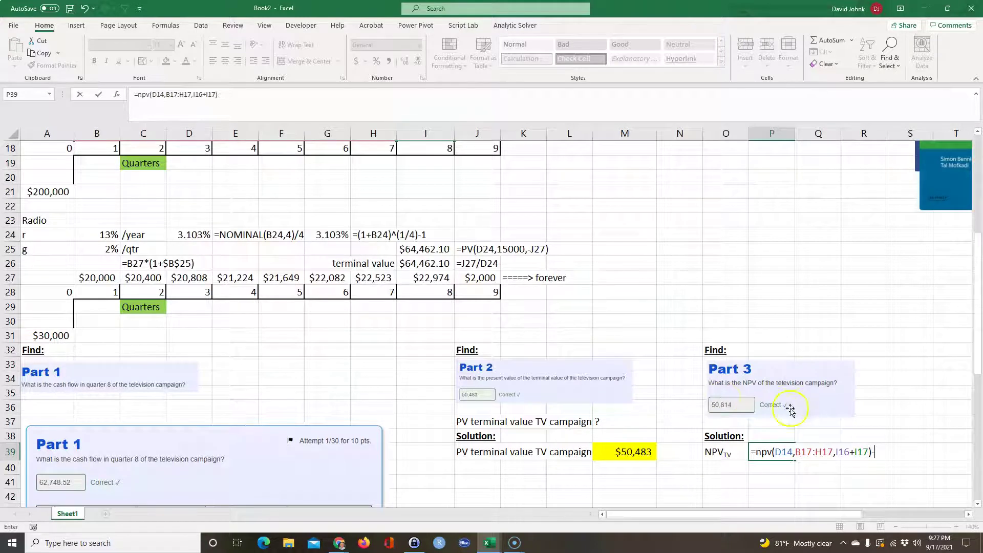
left_click(57, 193)
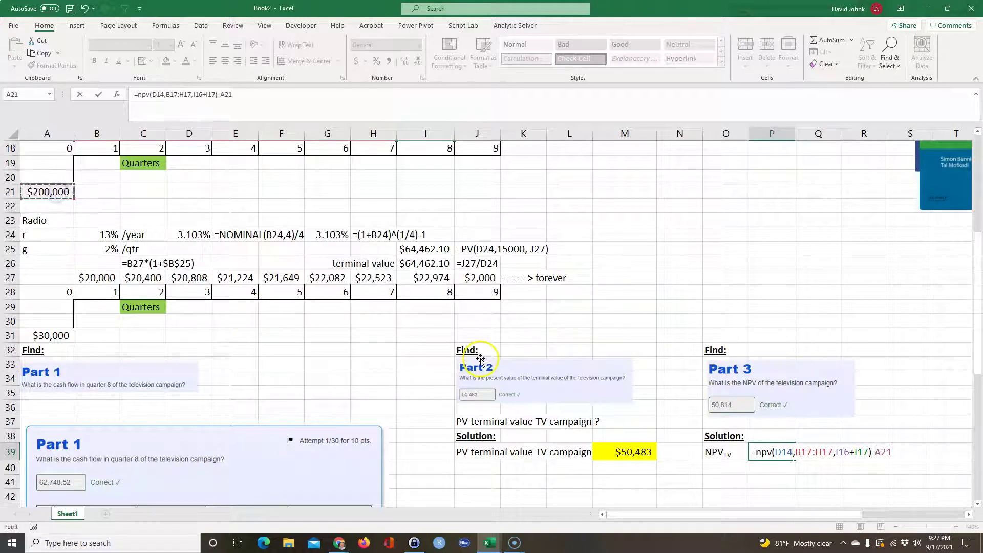
key("Return")
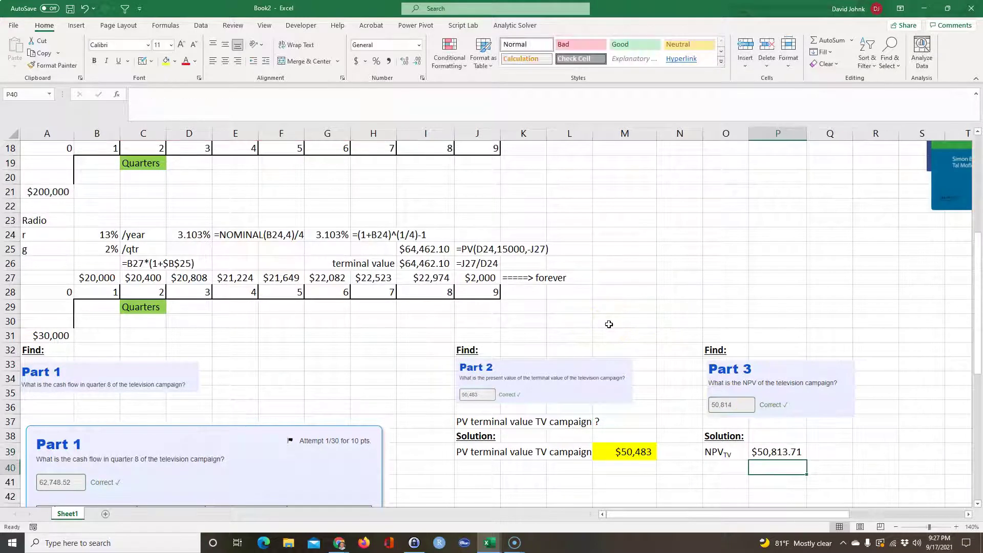
Step: Format television's NPV in P39 as currency without decimal places
left_click(766, 452)
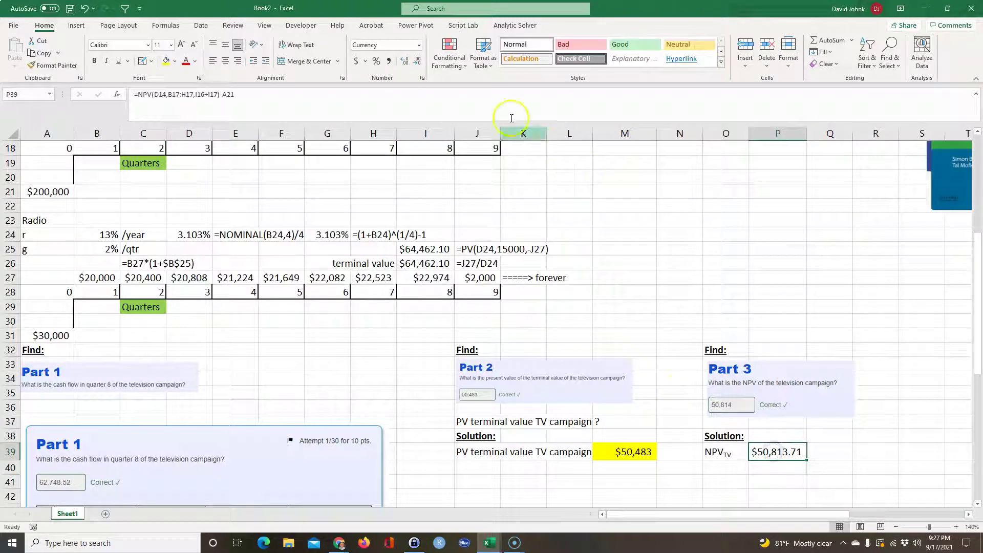
left_click(404, 62)
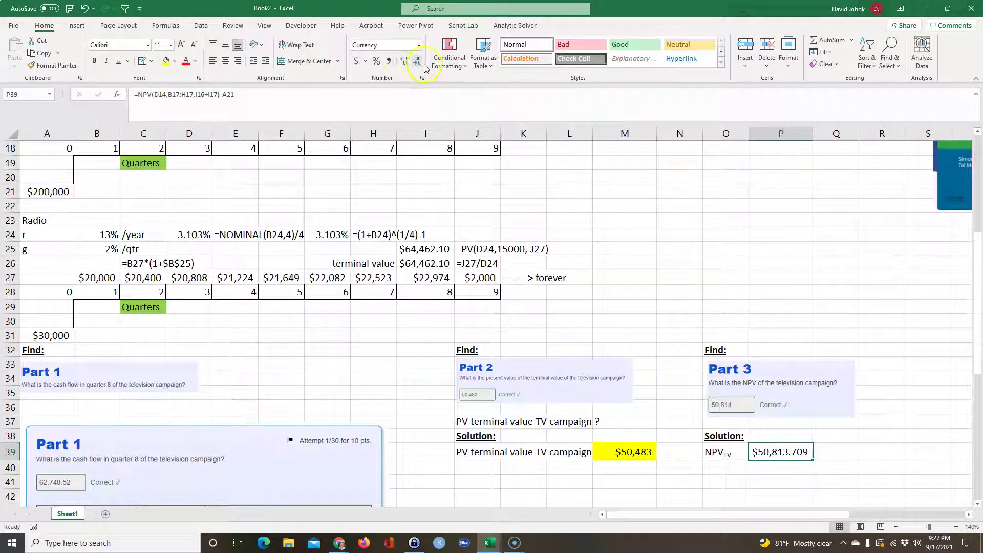
left_click(408, 58)
left_click(827, 451)
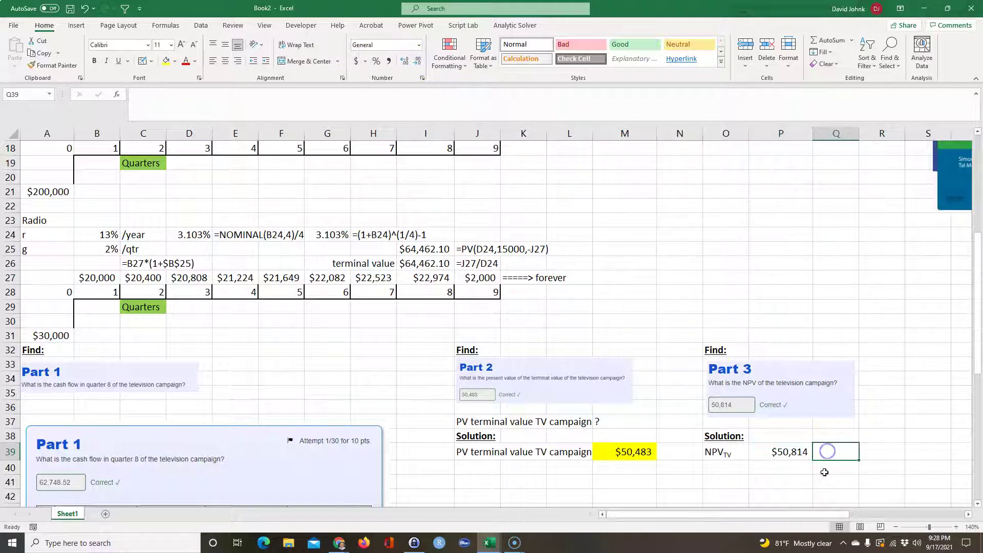
Step: Show the formula text of television's NPV cell P39 in Q39 with FORMULATEXT
type("=form")
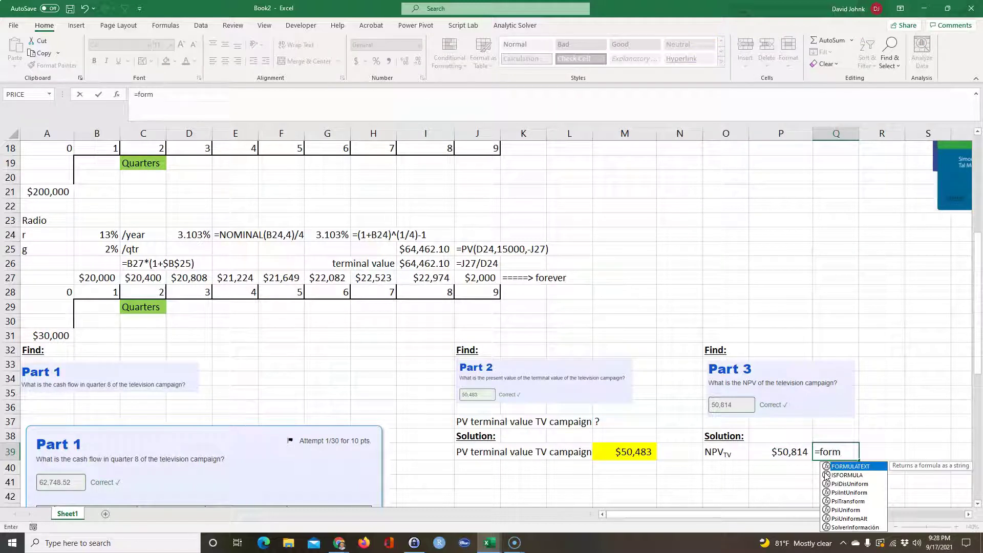
double_click(851, 467)
left_click(792, 452)
key("Return")
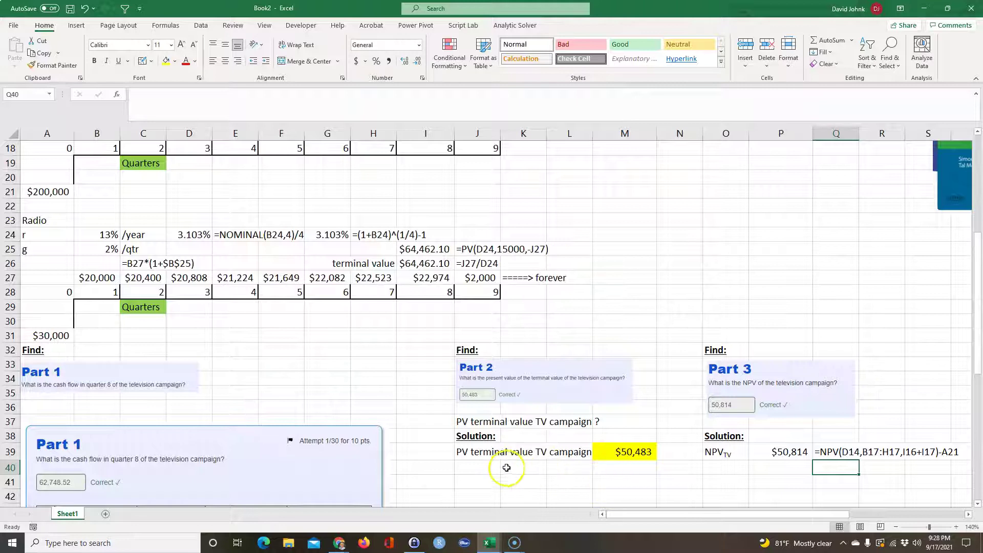
Step: Enter FORMULATEXT of M39 in K40 and move that cell to M40, directly beneath the terminal value result
left_click(506, 468)
type("=form")
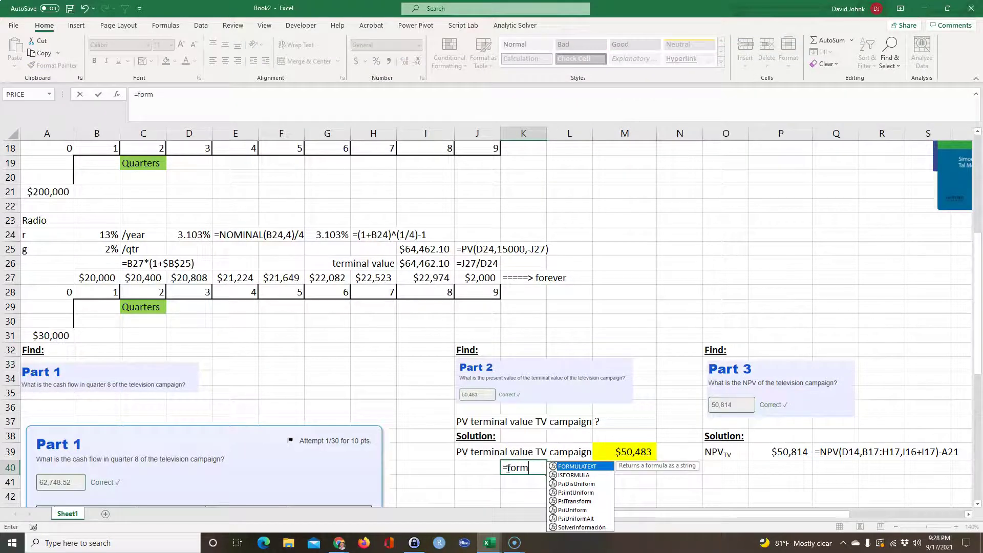
double_click(586, 467)
left_click(631, 452)
key("Return")
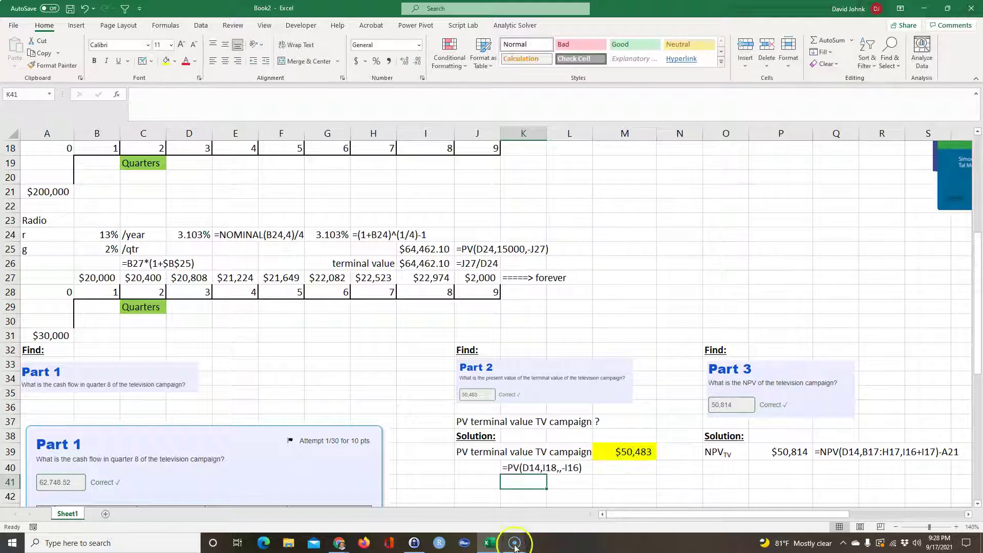
left_click(525, 467)
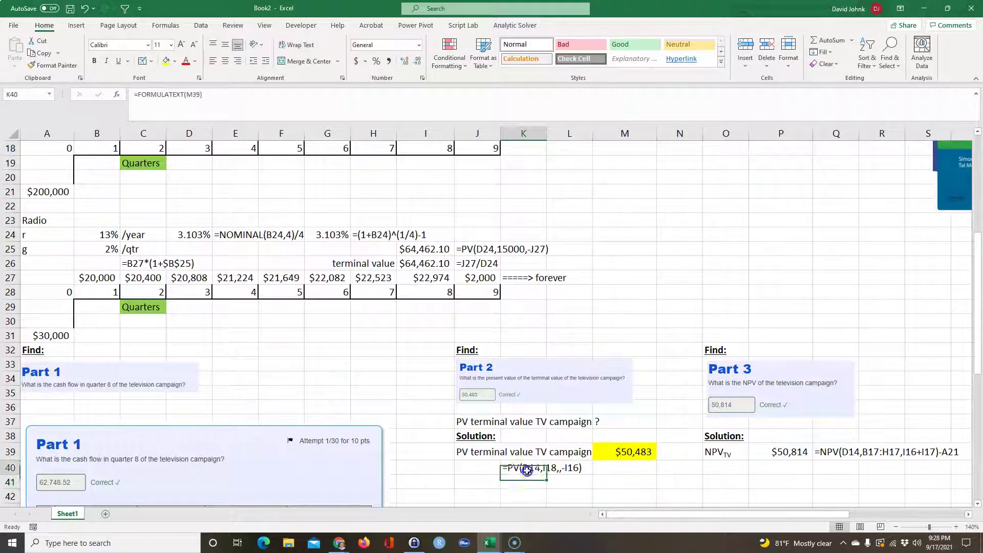
left_click_drag(524, 476, 570, 476)
left_click(557, 481)
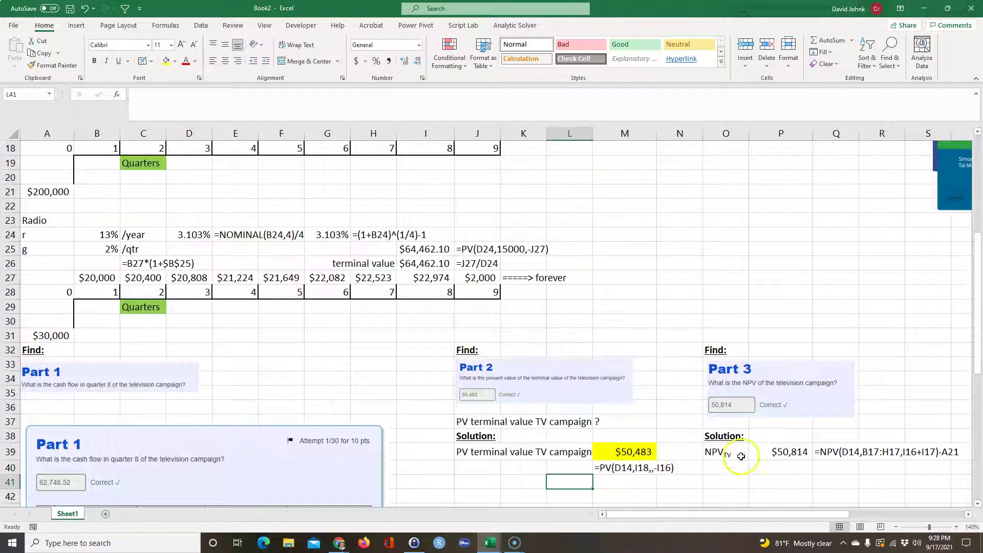
Step: Fill the television NPV label and result in O39:P39 and the Part 2 solution label in J39 with yellow
scroll(742, 454, "down", 1)
left_click(737, 438)
left_click_drag(737, 438, 793, 438)
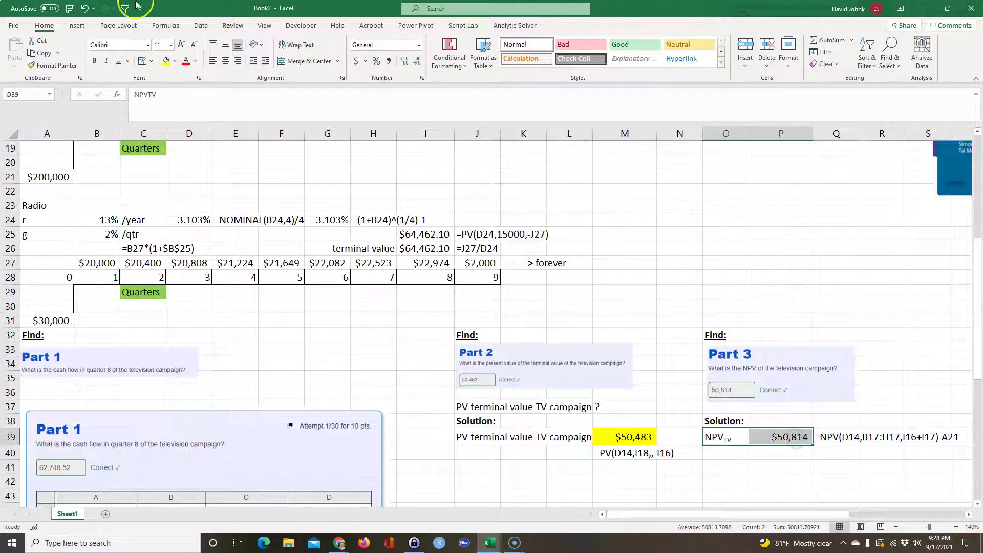
left_click(166, 61)
left_click(491, 438)
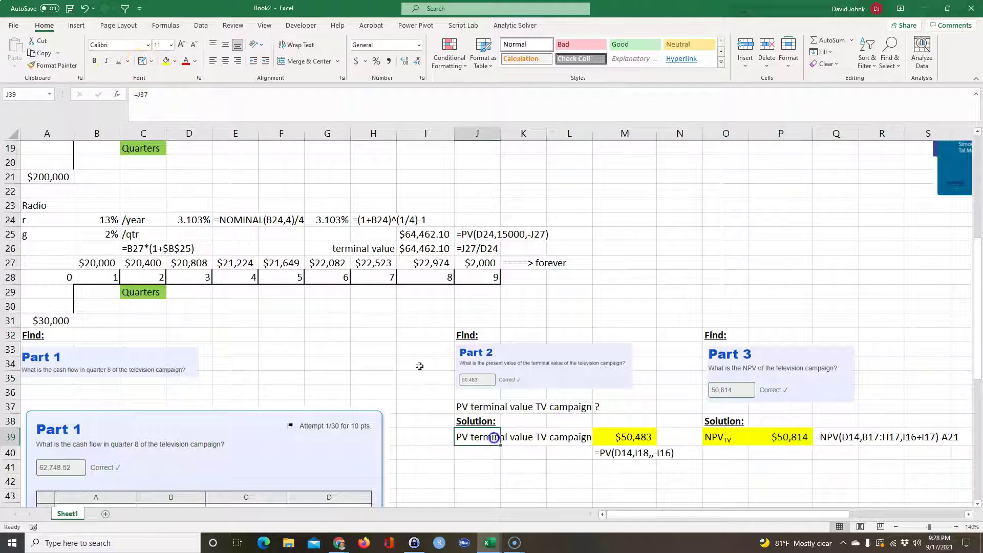
left_click(167, 62)
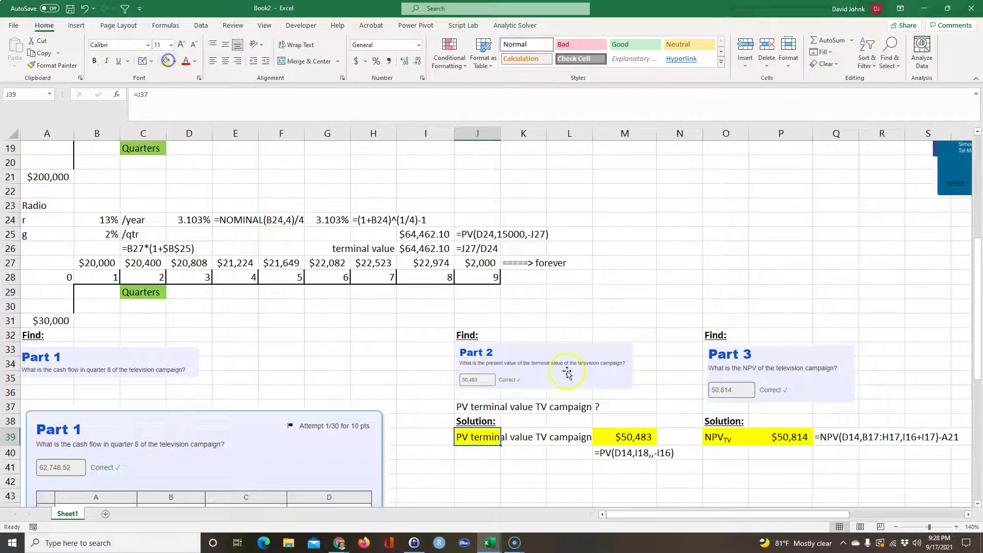
Step: Copy the television NPV label from O39 to O40 and start an NPV formula in P40 with cash flows B17:I17
left_click(719, 439)
left_click_drag(748, 447, 747, 458)
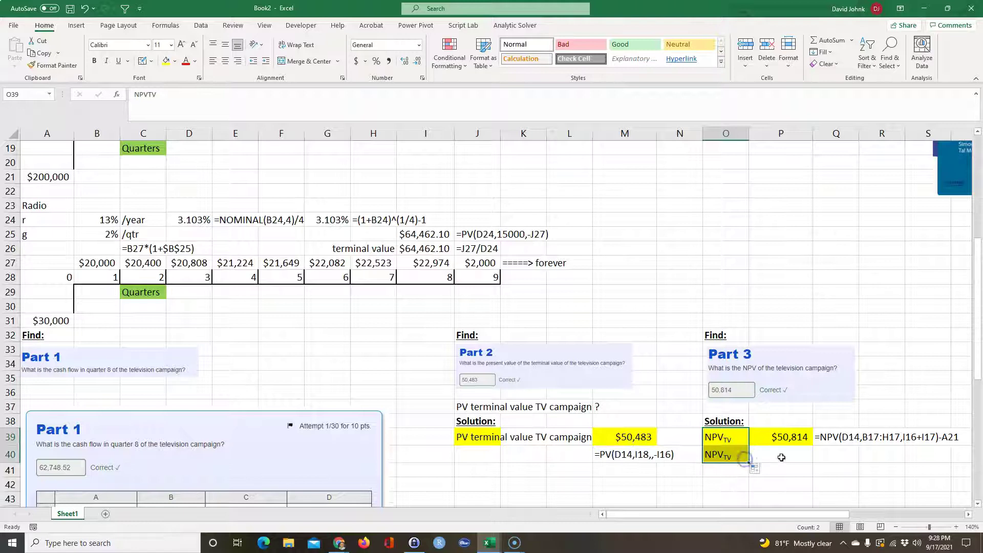
left_click(781, 456)
type("=")
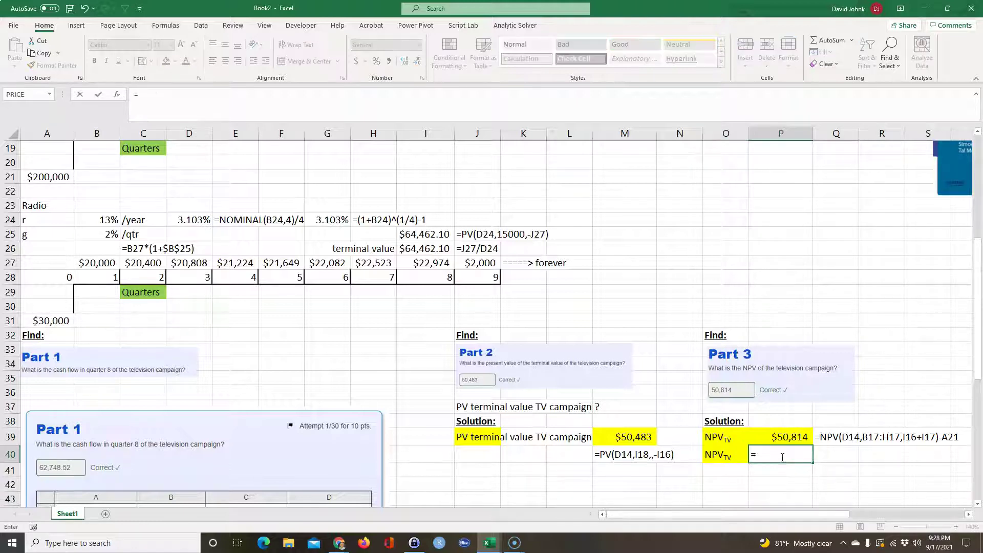
type("NPV(")
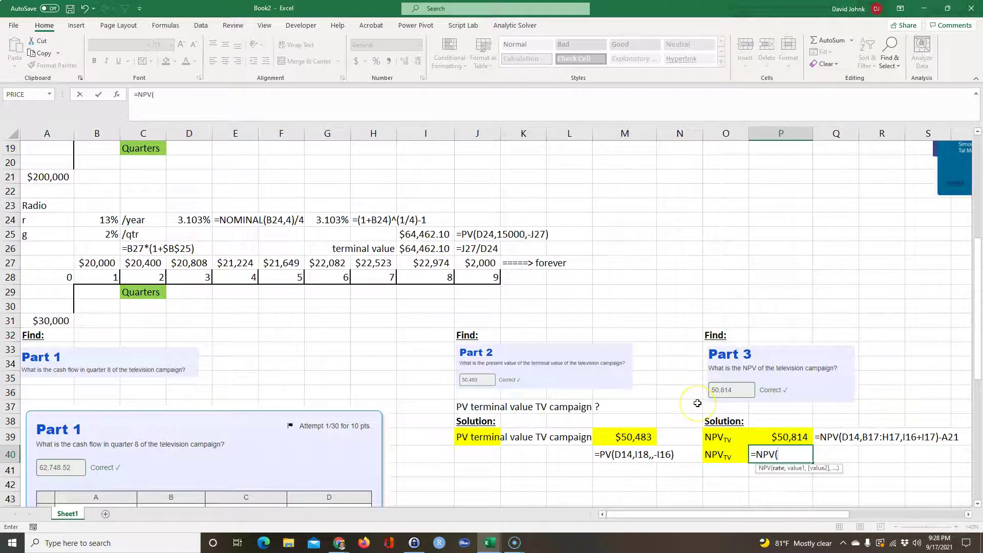
scroll(698, 402, "up", 2)
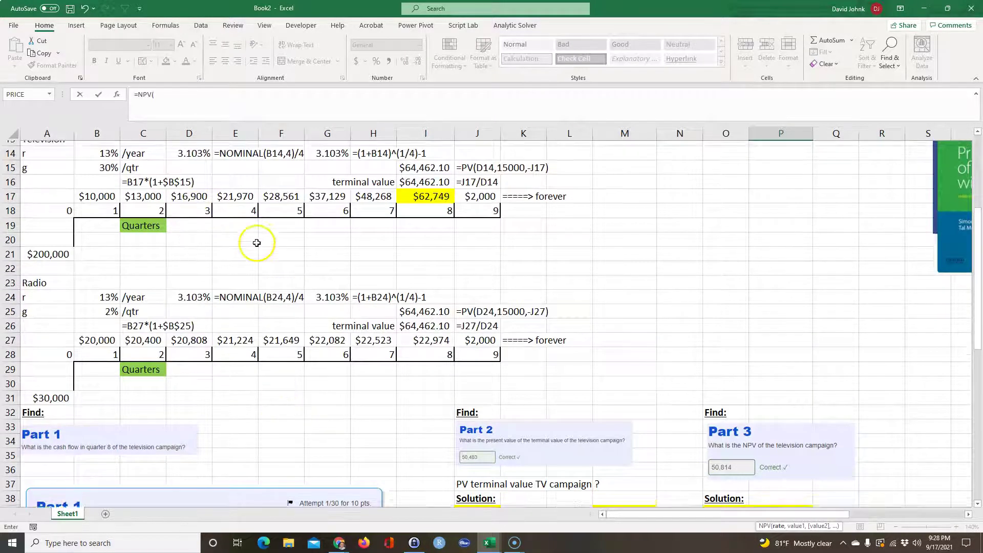
scroll(256, 243, "up", 1)
left_click_drag(97, 219, 420, 220)
scroll(648, 247, "down", 3)
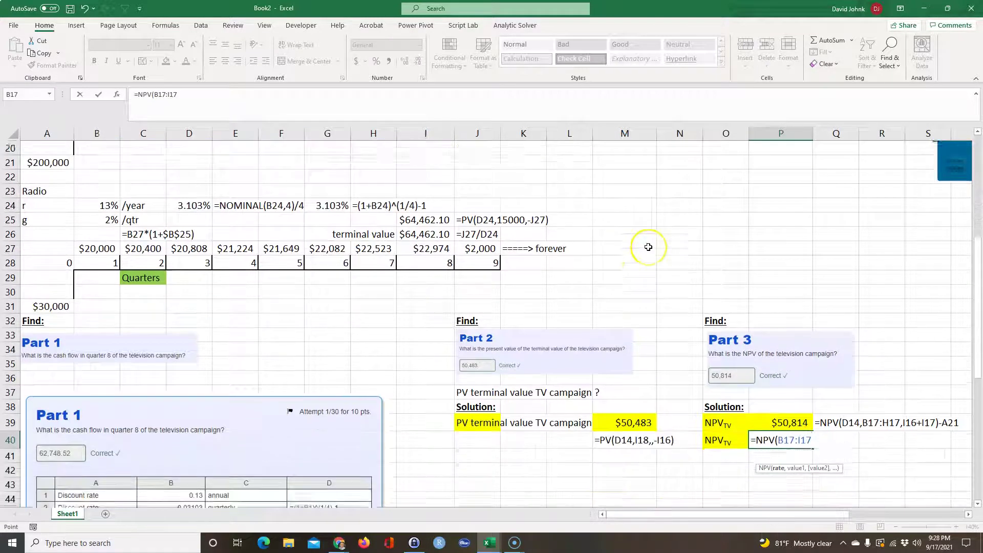
Step: Insert television's quarterly rate D14 as the discount rate ahead of the cash flows in the P40 formula
scroll(648, 246, "down", 1)
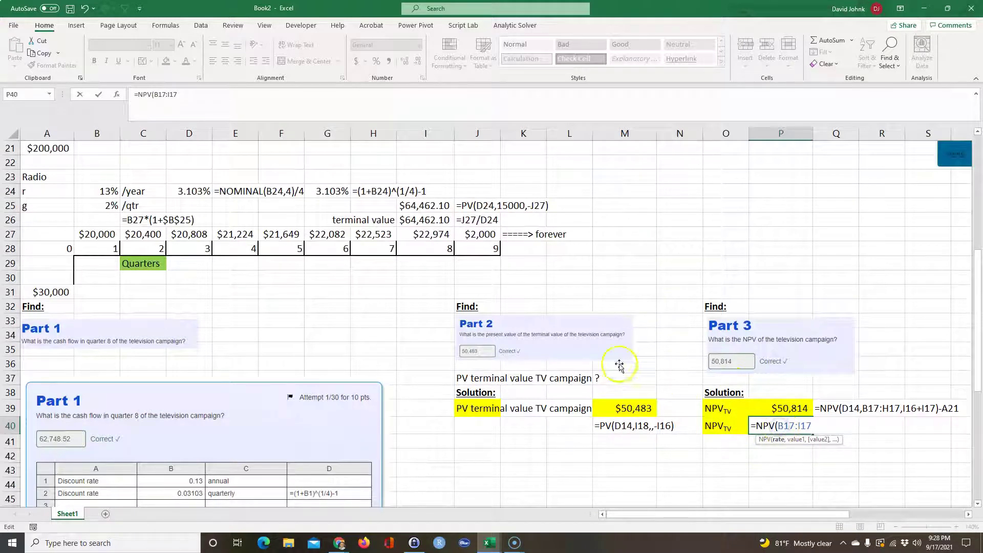
scroll(194, 256, "up", 4)
left_click(193, 201)
scroll(454, 285, "down", 3)
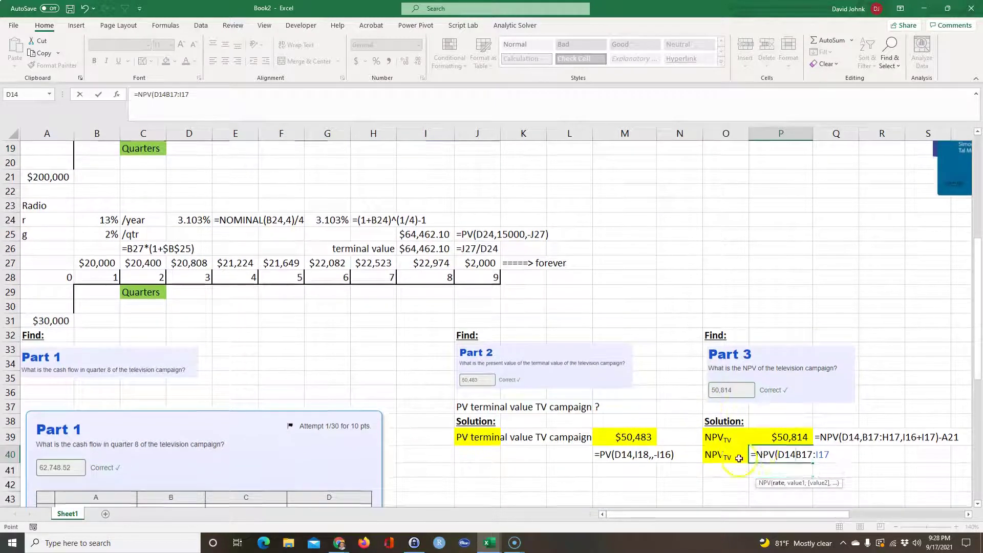
type(",")
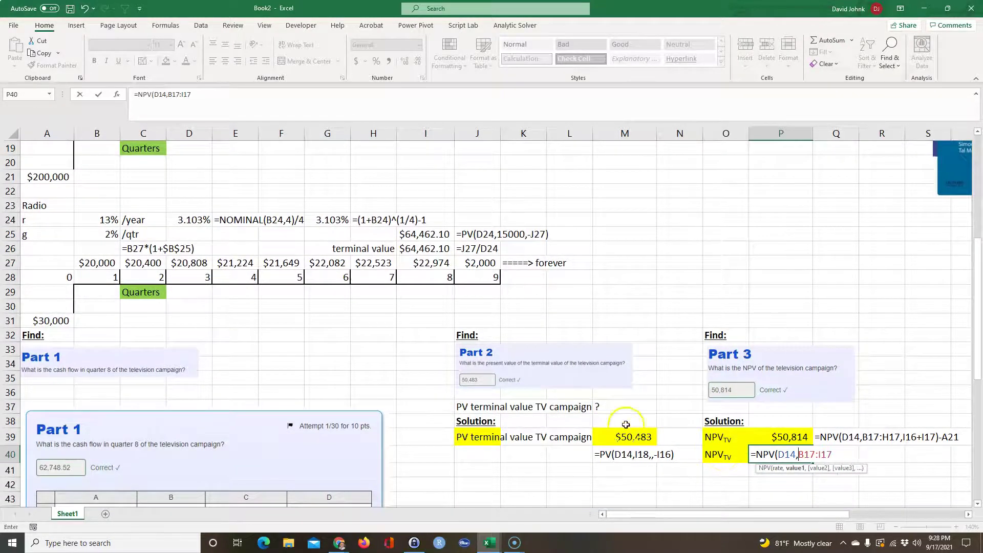
scroll(482, 359, "up", 4)
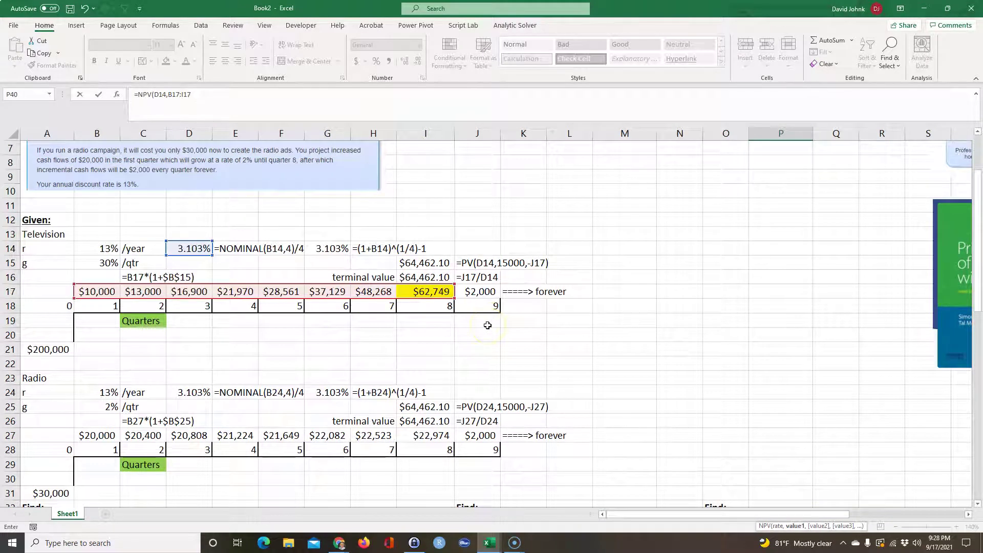
type(")")
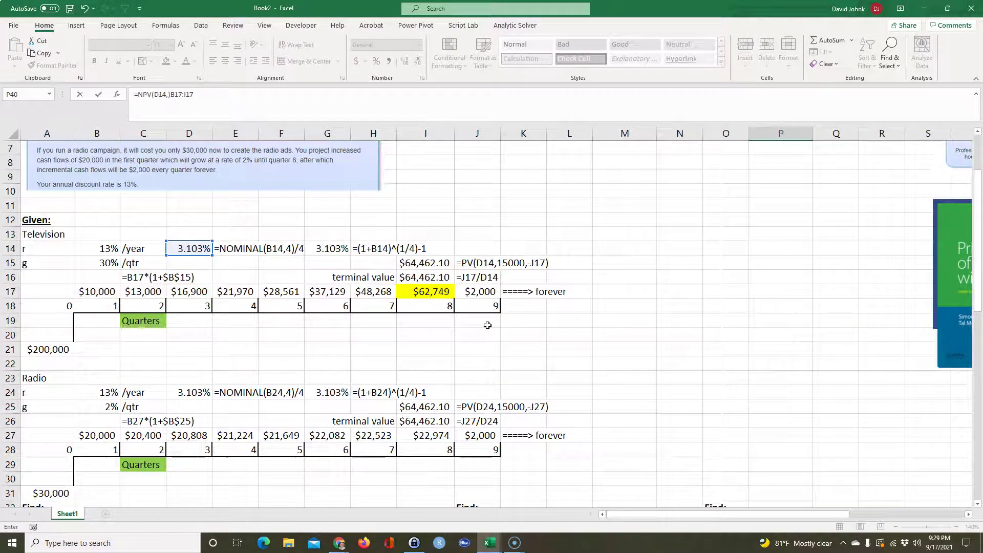
scroll(649, 305, "down", 3)
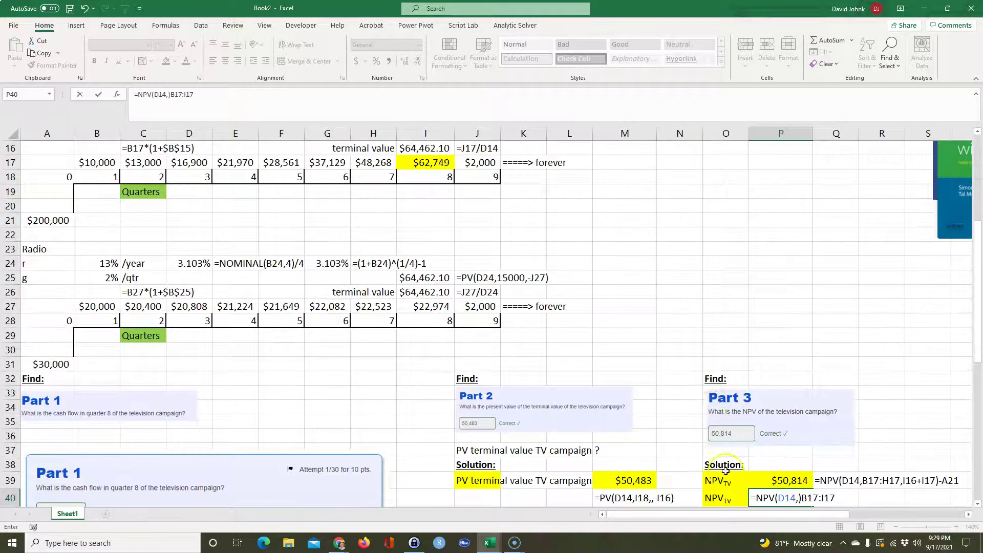
left_click(798, 483)
key("Delete")
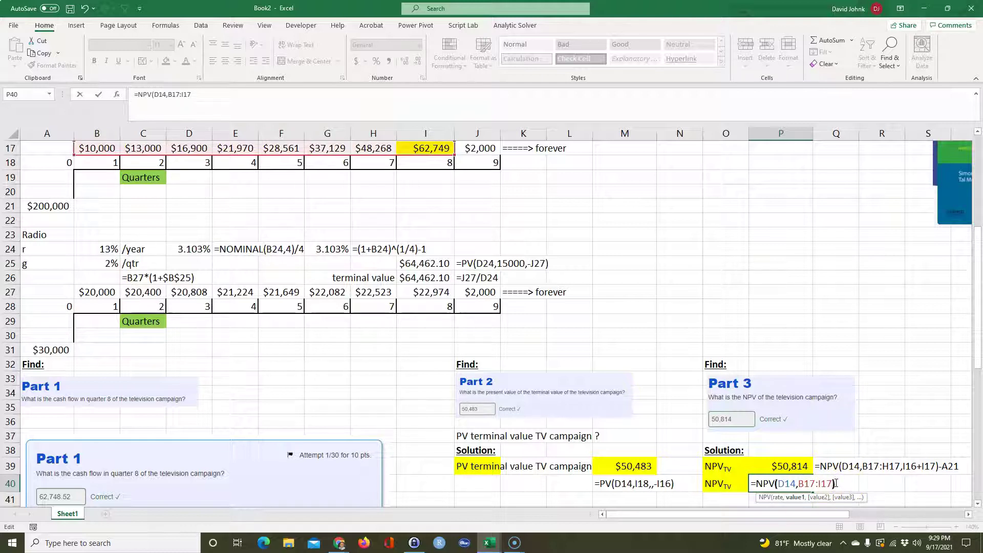
Step: Complete the P40 formula by subtracting the initial cost and adding the terminal value's present value: =NPV(D14,B17:I17)-A21+M39
type(")-")
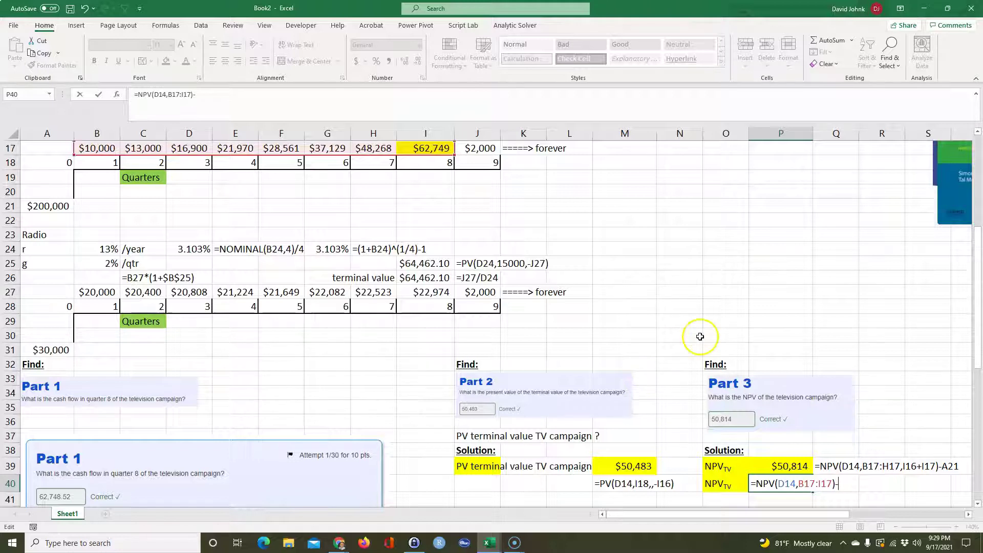
scroll(445, 353, "up", 2)
left_click(45, 277)
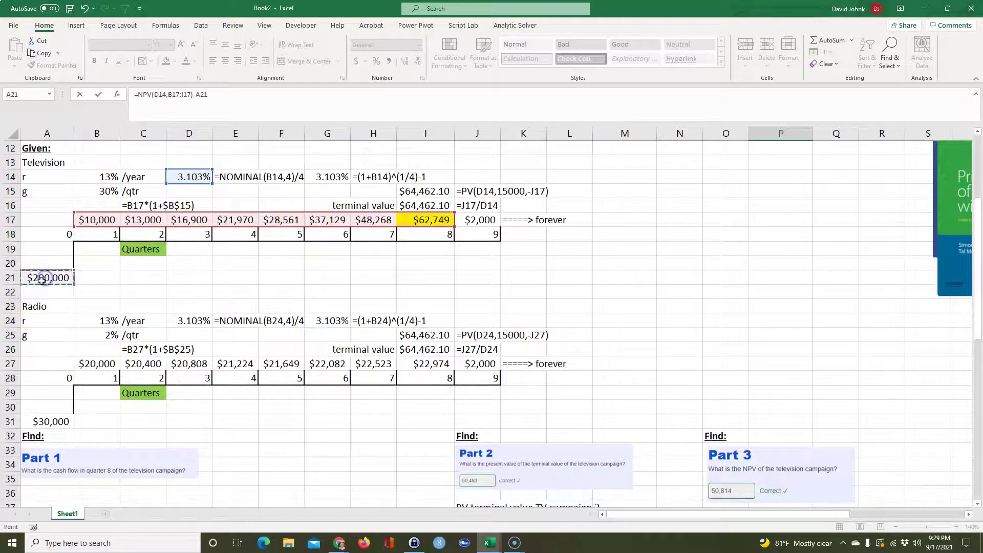
type("+")
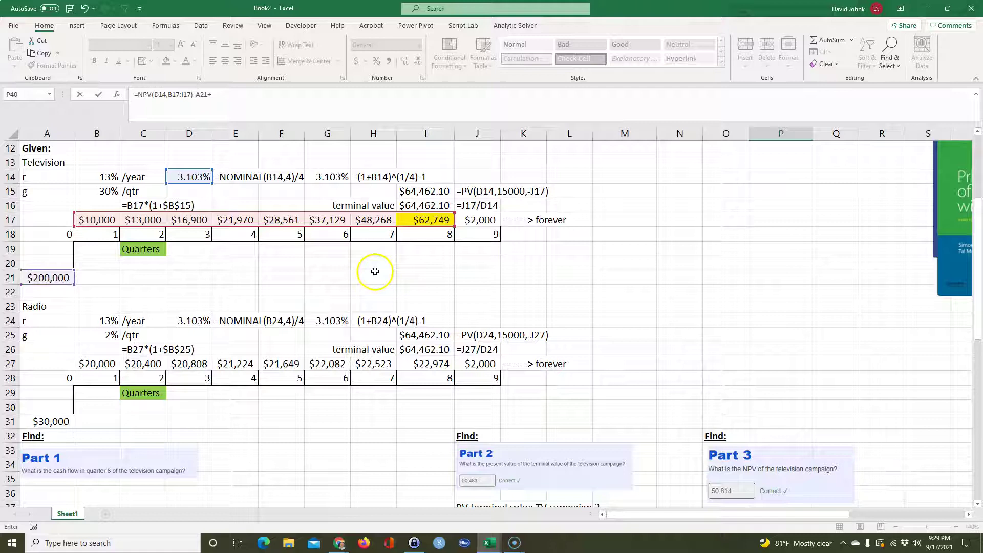
scroll(416, 279, "down", 1)
scroll(416, 280, "down", 3)
left_click(628, 408)
key("Return")
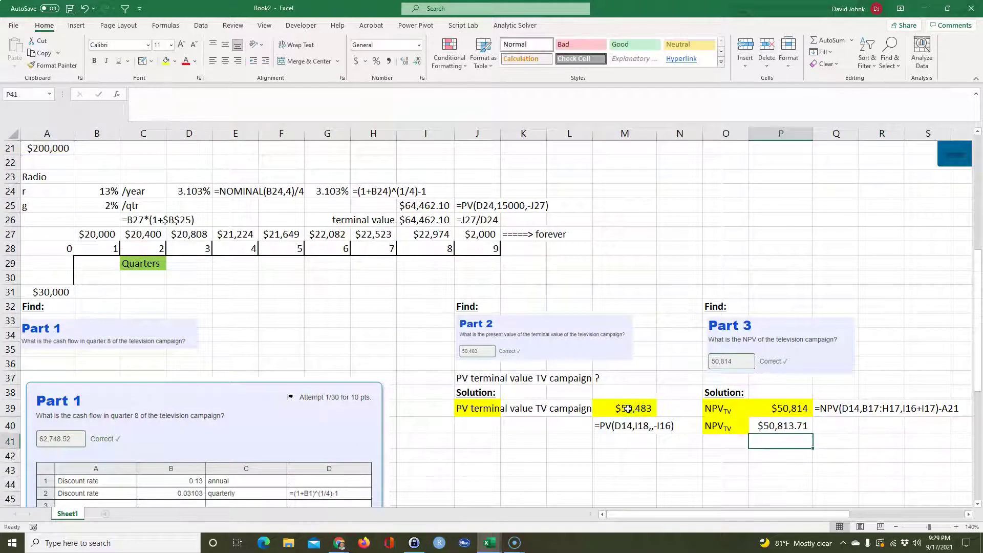
Step: Copy the formatting of P39 to P40 and extend the formula text in Q39 down to Q40
left_click(780, 408)
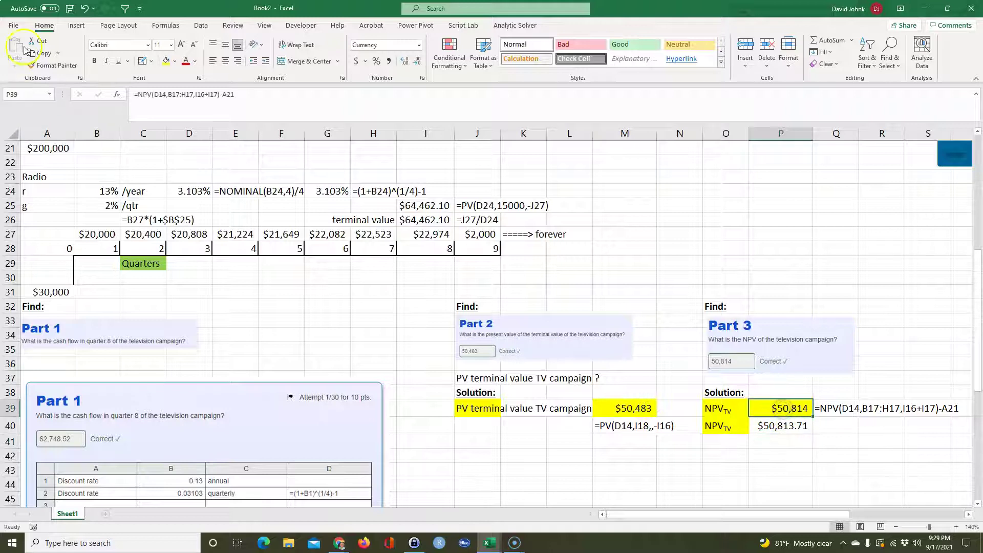
left_click(53, 65)
left_click(780, 425)
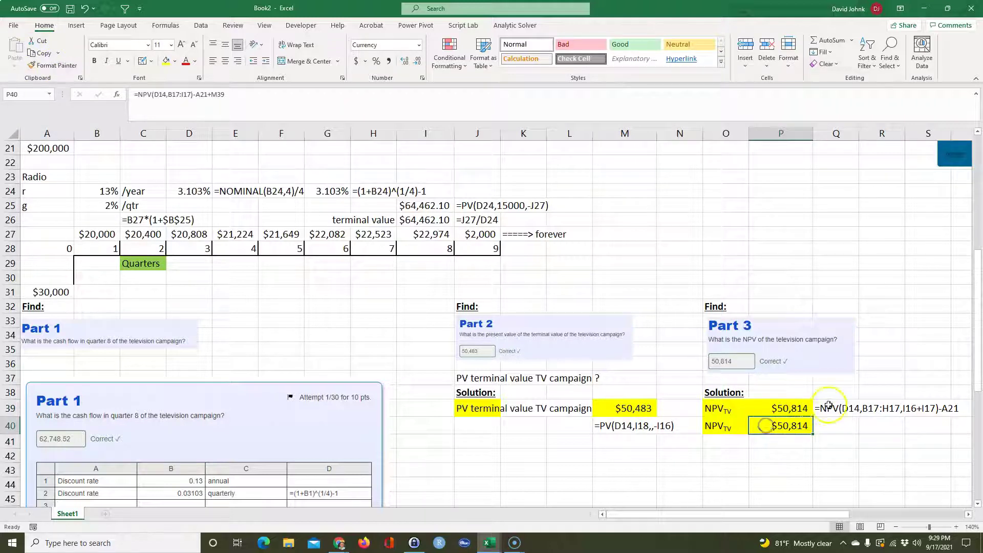
left_click(839, 410)
left_click_drag(859, 418, 858, 432)
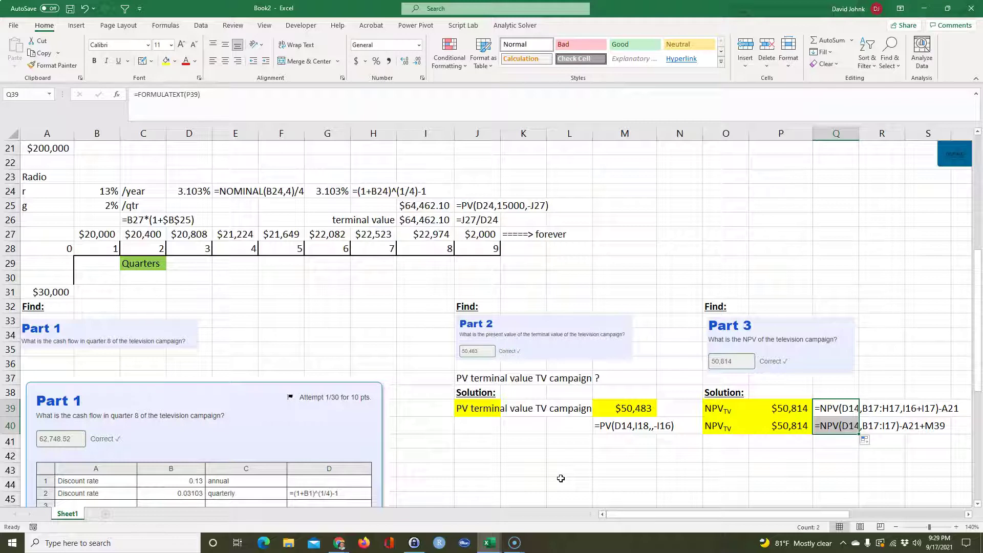
Step: Paste the captured Part 4 question image at J43 and shrink it to about half its size
left_click(586, 474)
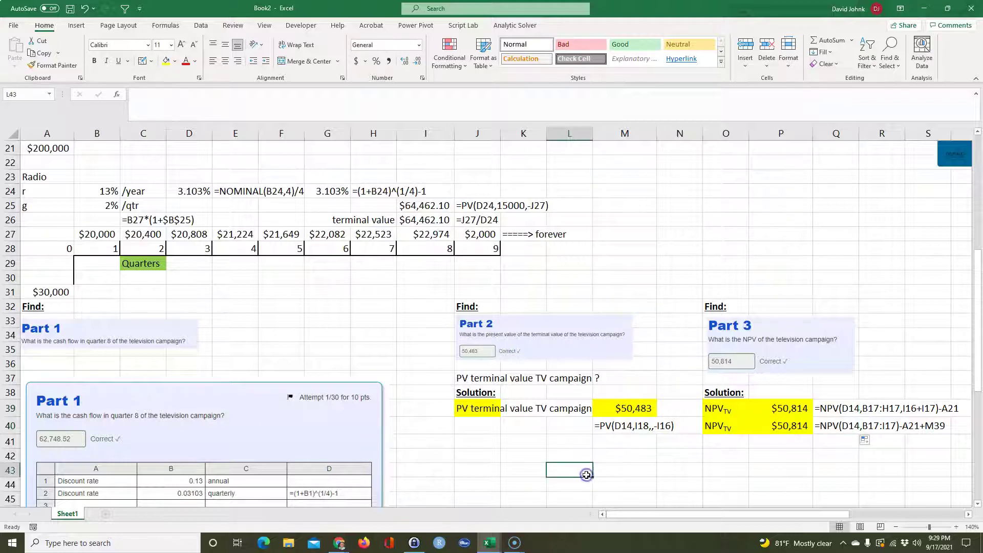
scroll(589, 473, "down", 1)
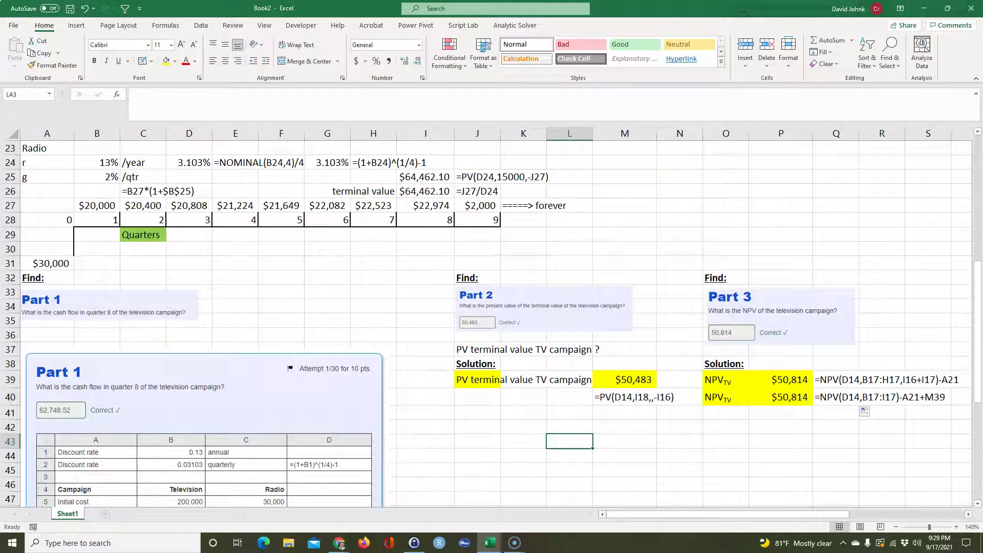
key("super+shift+s")
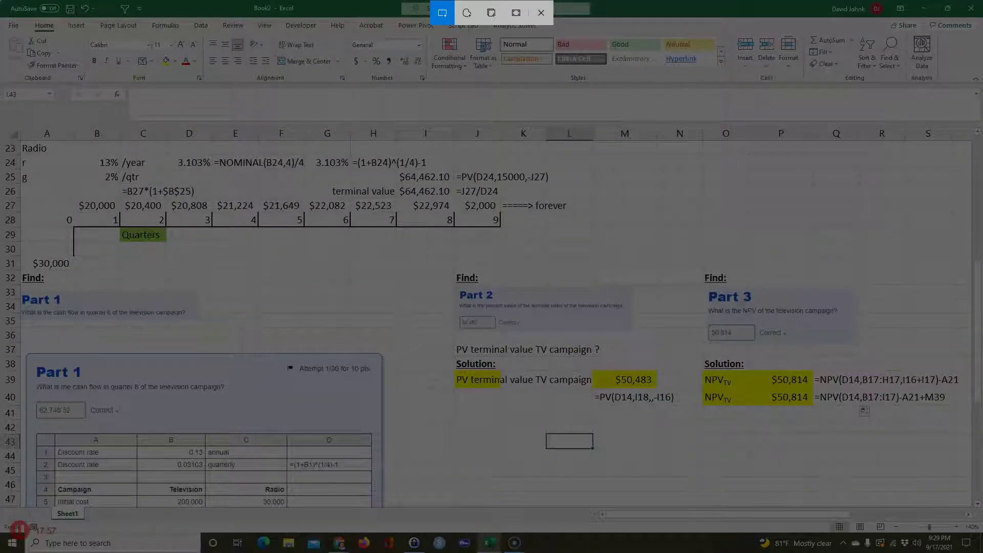
key("Escape")
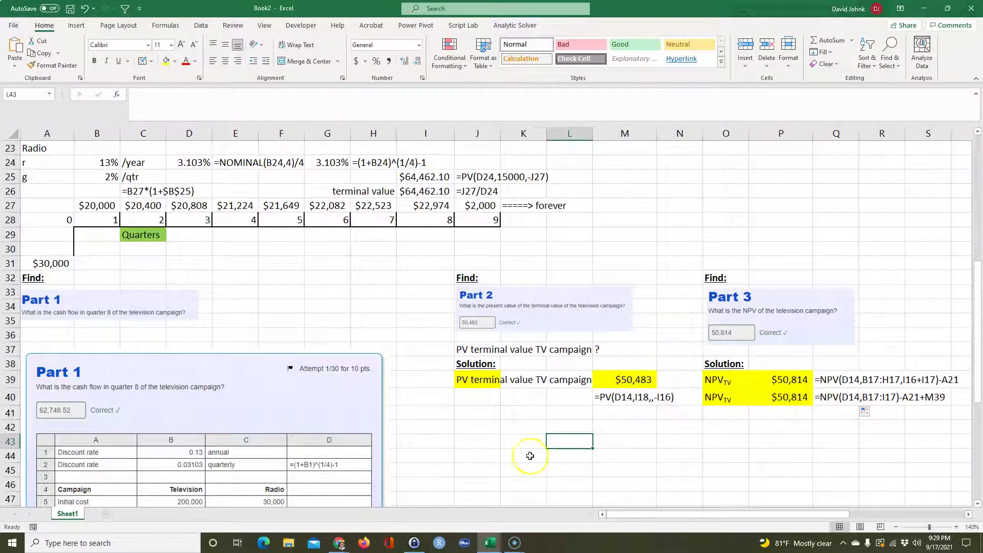
left_click(470, 447)
key("ctrl+v")
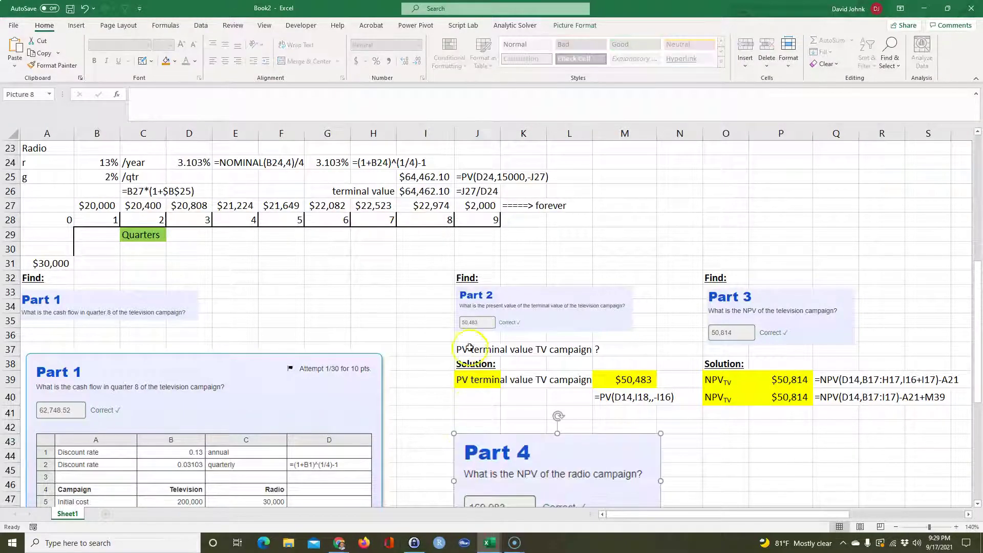
left_click_drag(661, 434, 535, 440)
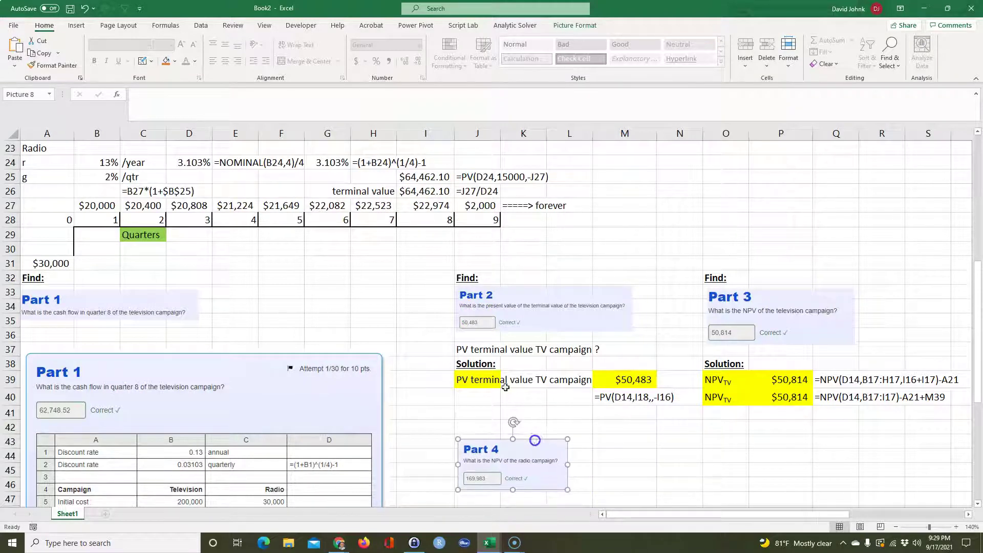
Step: Copy the underlined Find: heading from J32 to J42, above the Part 4 question image
left_click(474, 279)
key("ctrl+c")
left_click(471, 427)
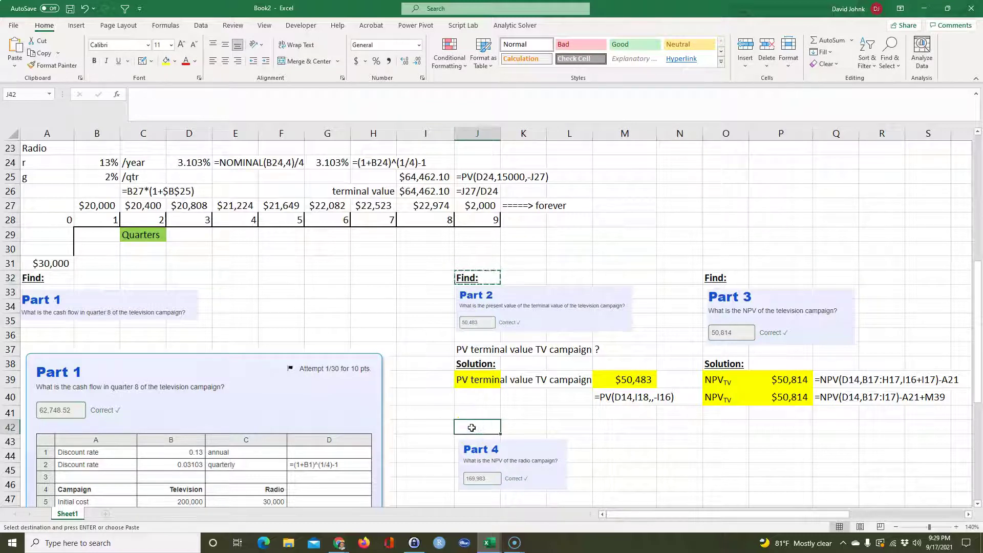
key("ctrl+v")
Step: Copy the television NPV solution block O38:Q40 and paste it at J47, below the Part 4 image
scroll(573, 425, "down", 1)
left_click_drag(714, 321, 828, 358)
right_click(779, 320)
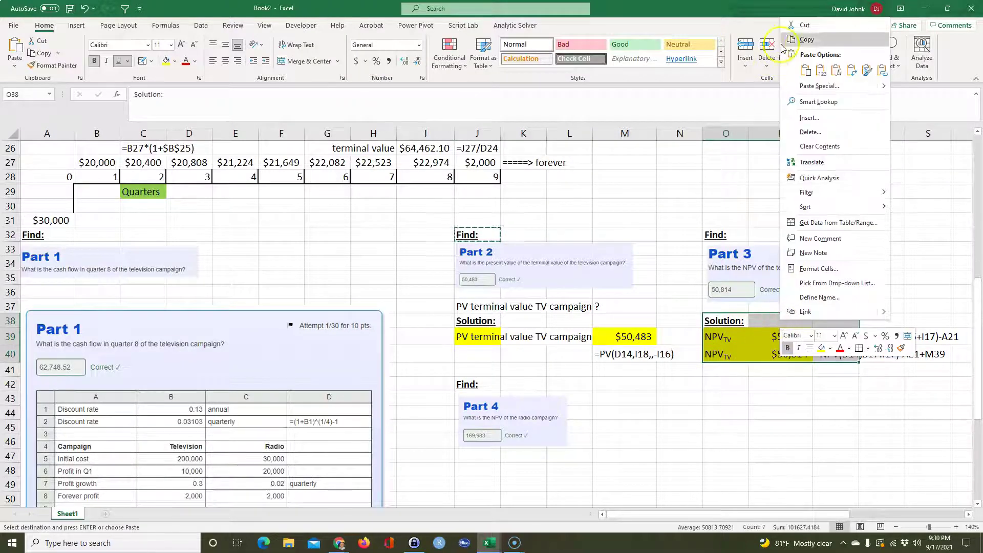
left_click(798, 37)
left_click(473, 454)
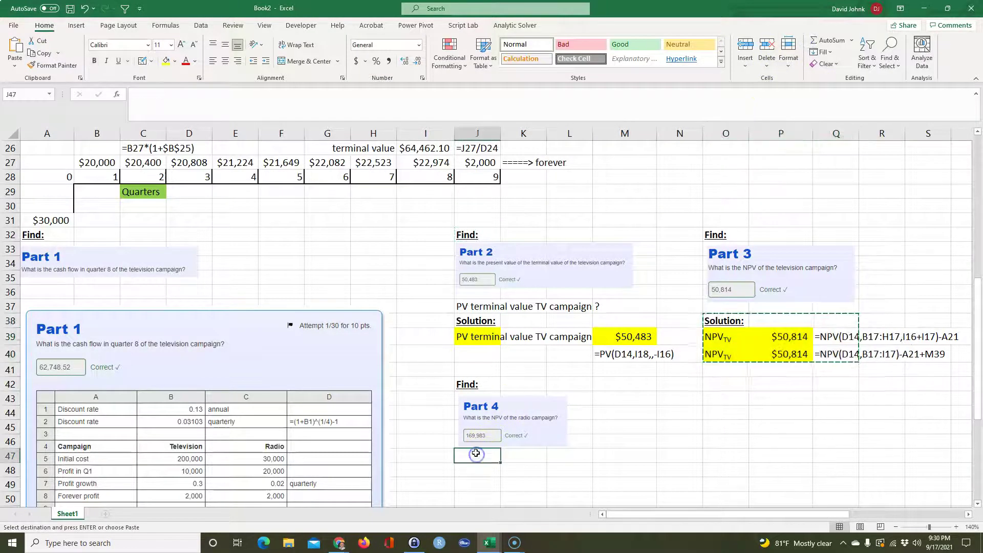
key("ctrl+v")
Step: Replace the TV subscript in the pasted label in J48 with Radio
scroll(693, 443, "down", 1)
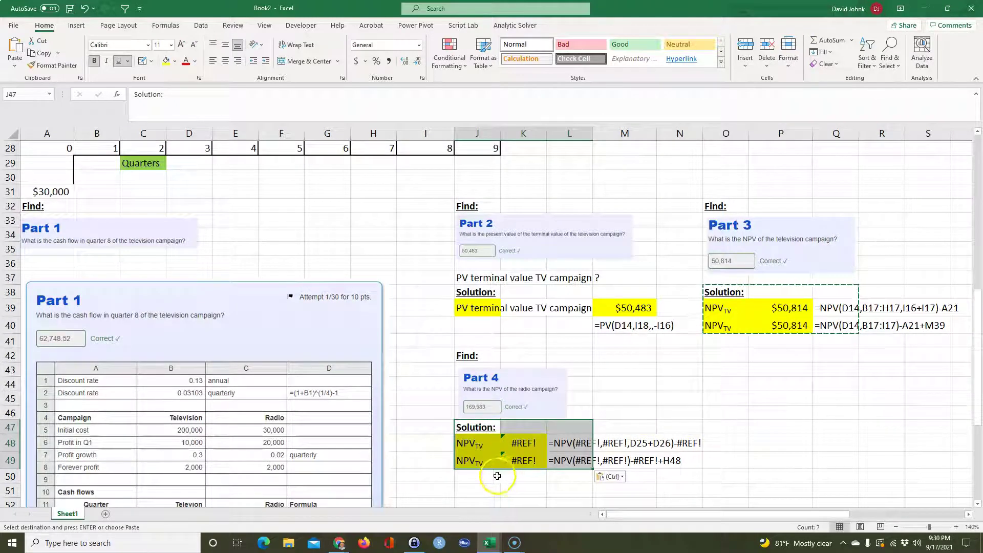
double_click(478, 445)
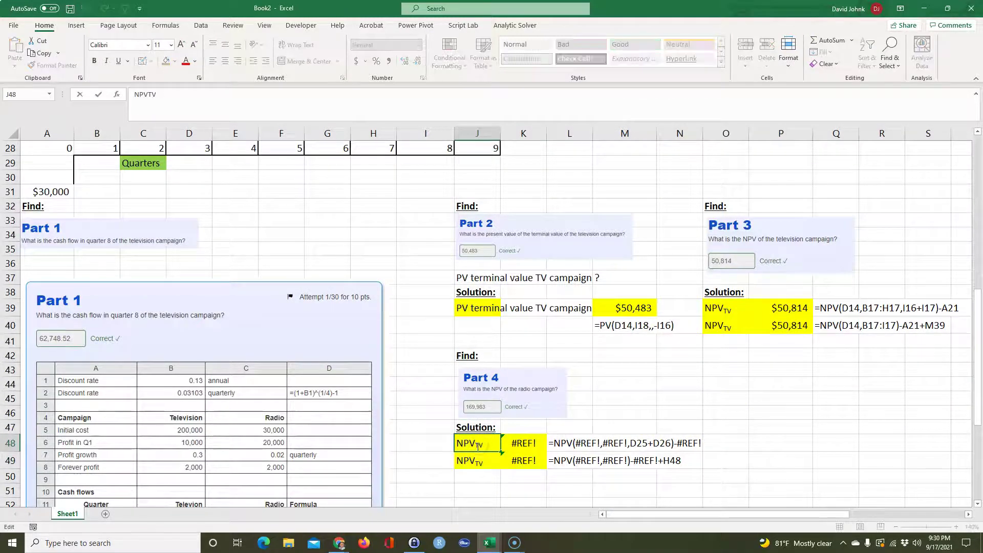
left_click_drag(476, 443, 485, 444)
type("Radio")
key("Return")
Step: Copy the J48 label down to J49, and clear row 49 from J49 to O49 by filling across from blank I49
left_click(482, 444)
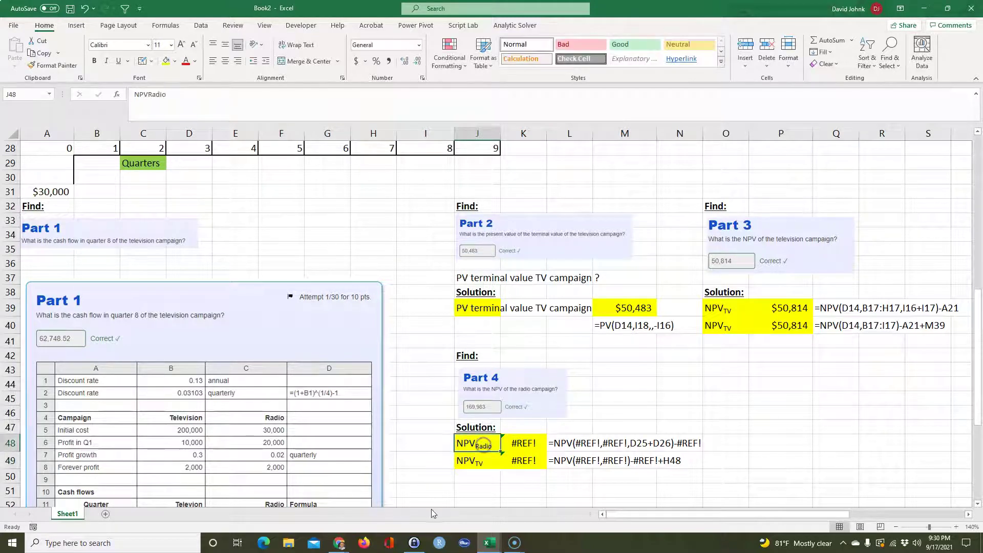
mouse_move(500, 452)
left_mouse_down()
mouse_move(501, 466)
mouse_move(514, 459)
left_mouse_up()
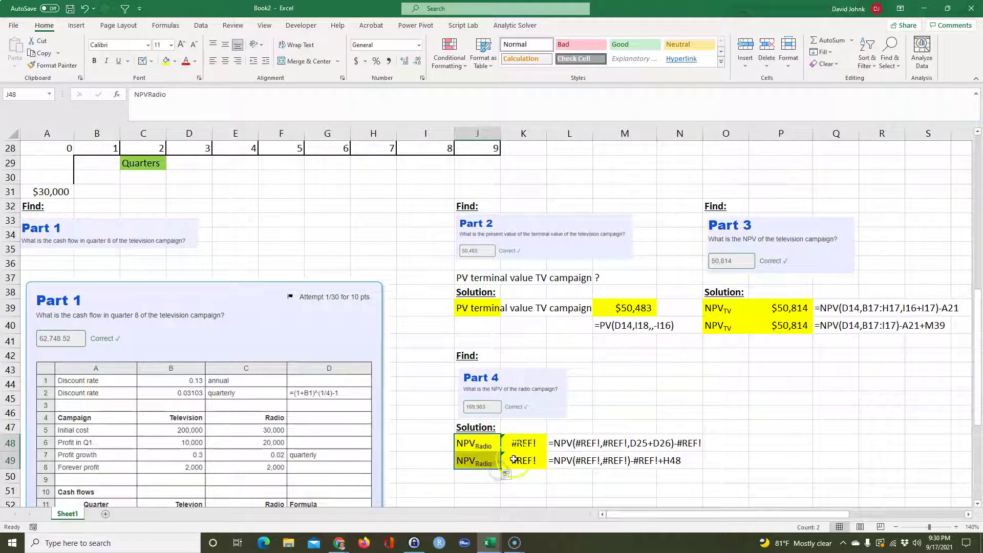
left_click(427, 461)
left_click_drag(452, 469, 735, 481)
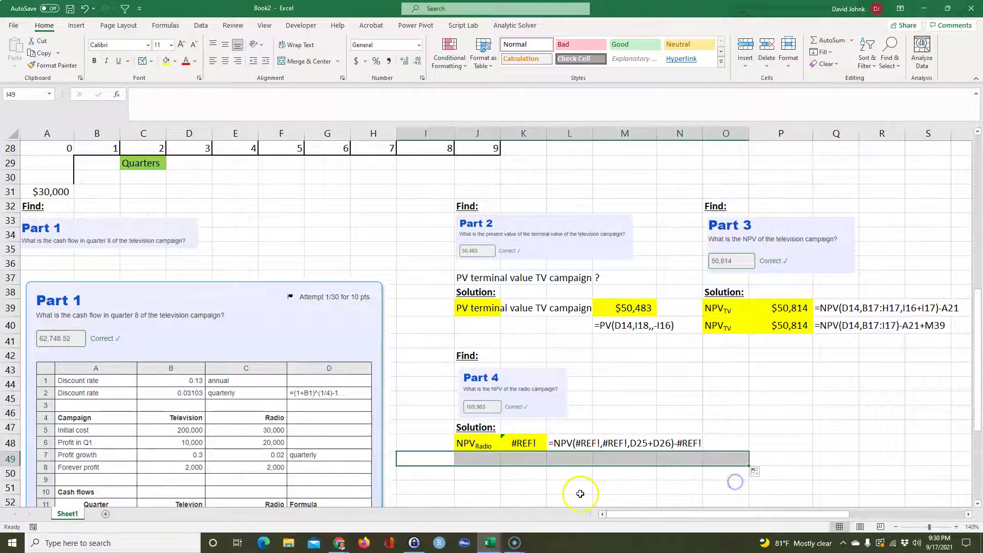
Step: Replace the K48 formula with a new NPV formula using radio's quarterly rate D24 and cash flows B27:H27
left_click(525, 443)
type("=npv")
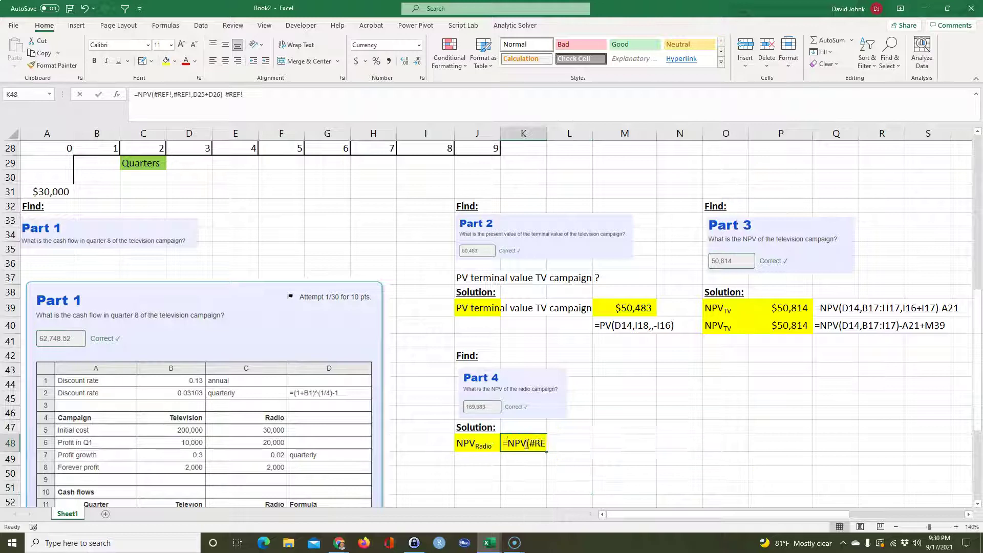
type("(")
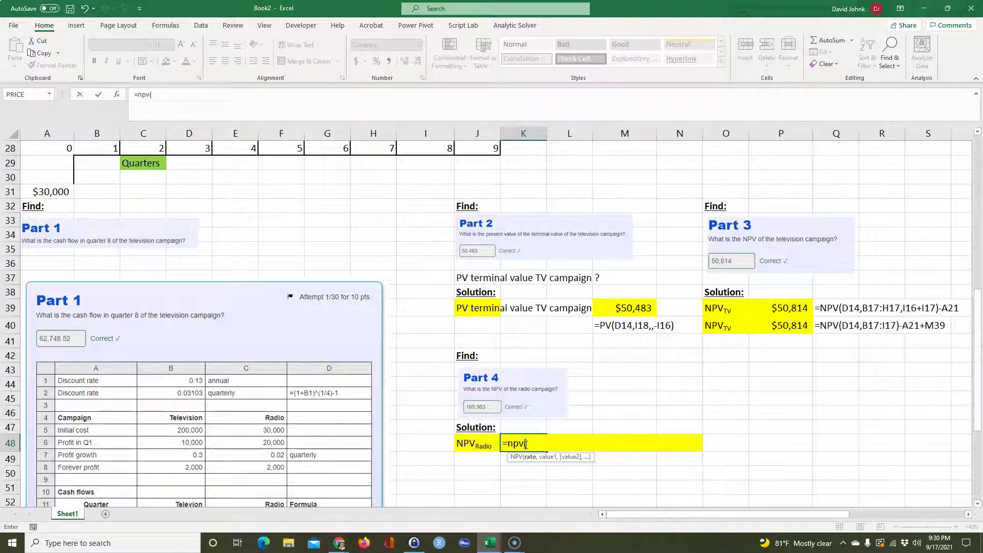
scroll(525, 445, "up", 4)
left_click(190, 260)
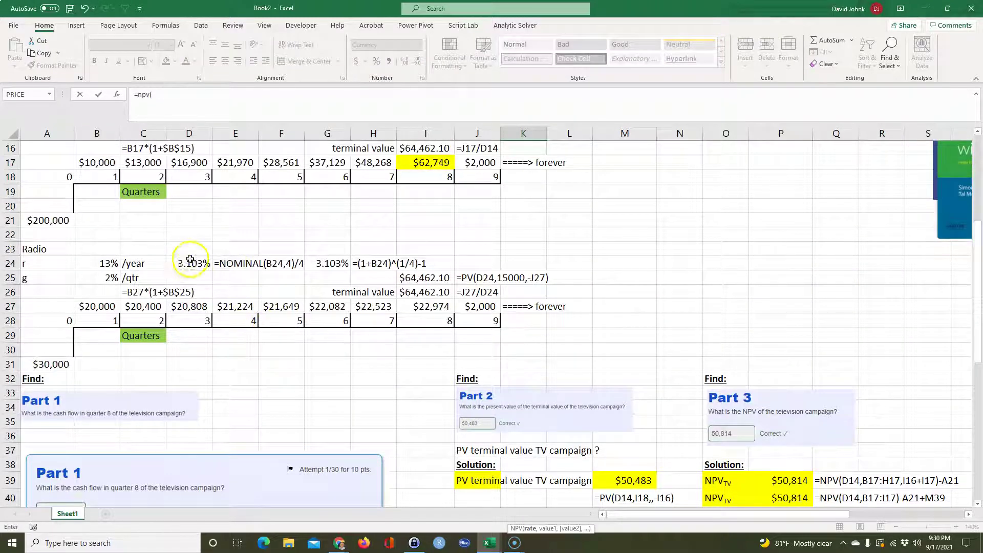
type(",")
left_click_drag(99, 307, 372, 306)
type(",")
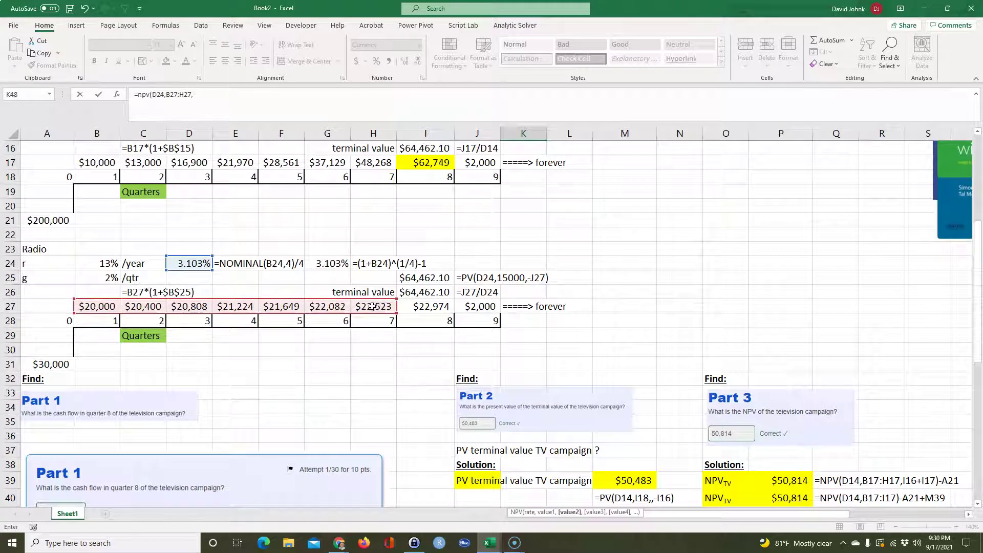
Step: Complete the K48 formula with quarter 8's cash flow plus terminal value, minus the initial cost: =NPV(D24,B27:H27,I27+I26)-A31
left_click(429, 306)
type("+")
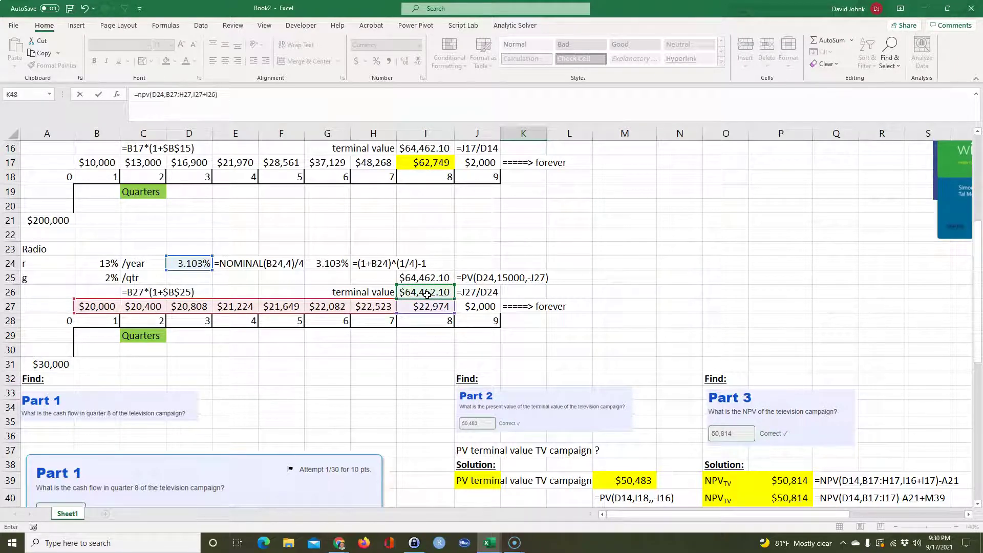
left_click(48, 362)
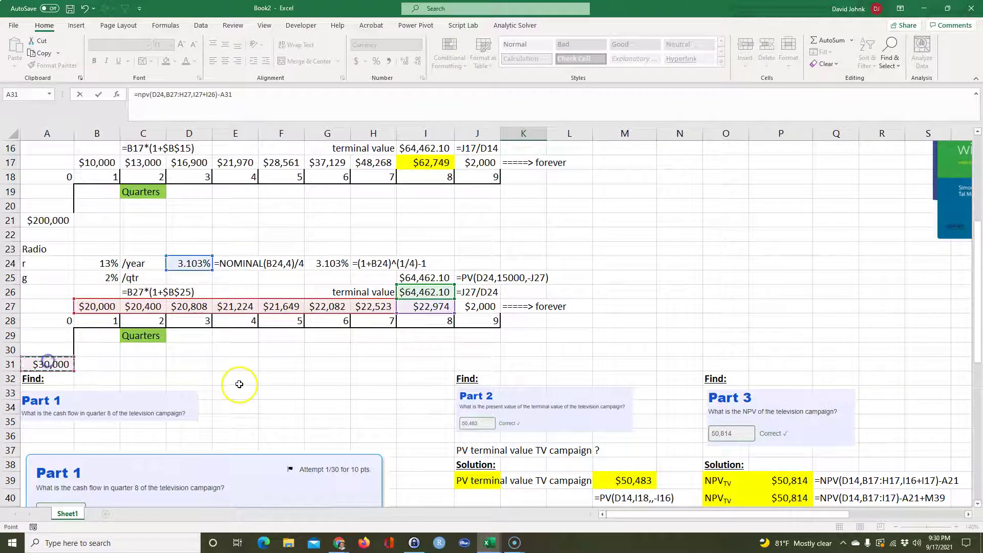
key("Return")
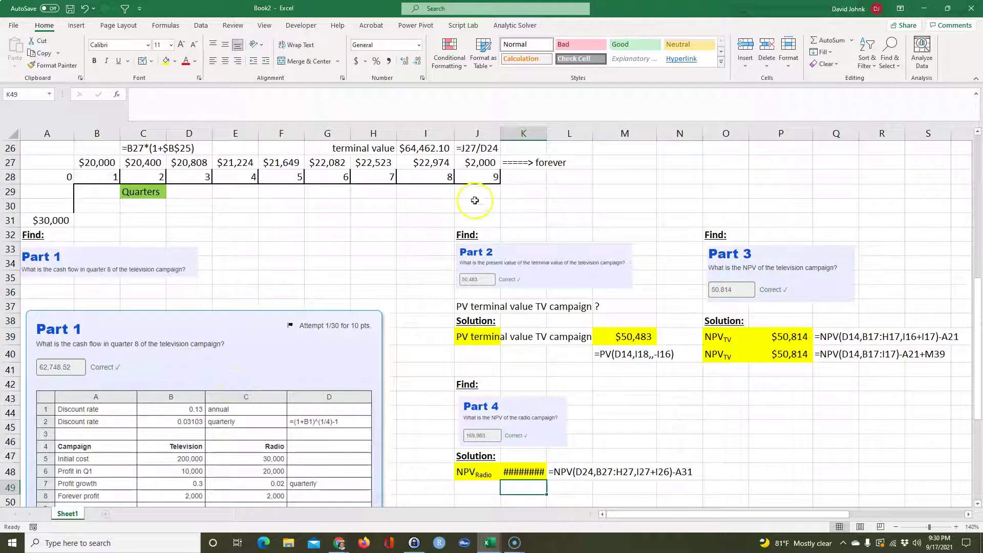
Step: Widen column K enough to show the radio NPV in full, and compare it with the Part 4 answer
left_click_drag(546, 133, 555, 132)
left_click(529, 470)
left_click(479, 440)
left_click(532, 472)
left_click(645, 426)
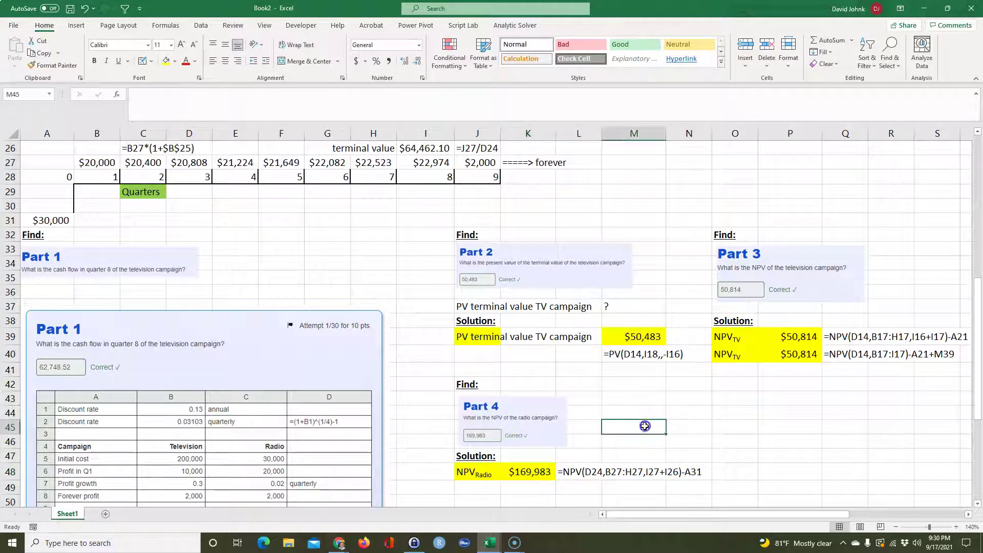
Step: Extend the yellow highlight of the Part 2 solution row across K39:L39
left_click_drag(493, 340, 575, 336)
left_click(169, 61)
left_click(642, 424)
Step: Review the radio NPV solution and the worksheet above it, up to the problem introduction
left_click(525, 469)
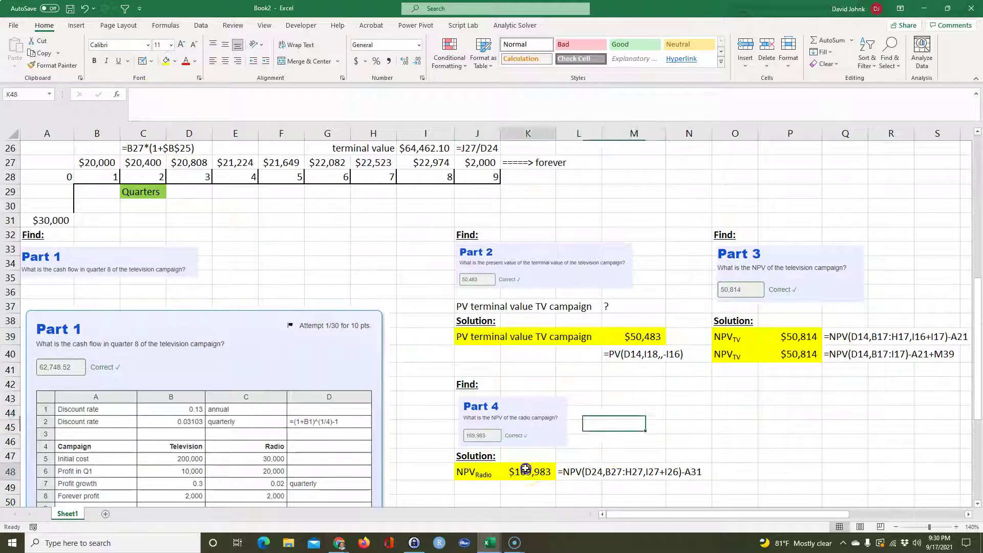
left_click_drag(474, 471, 515, 469)
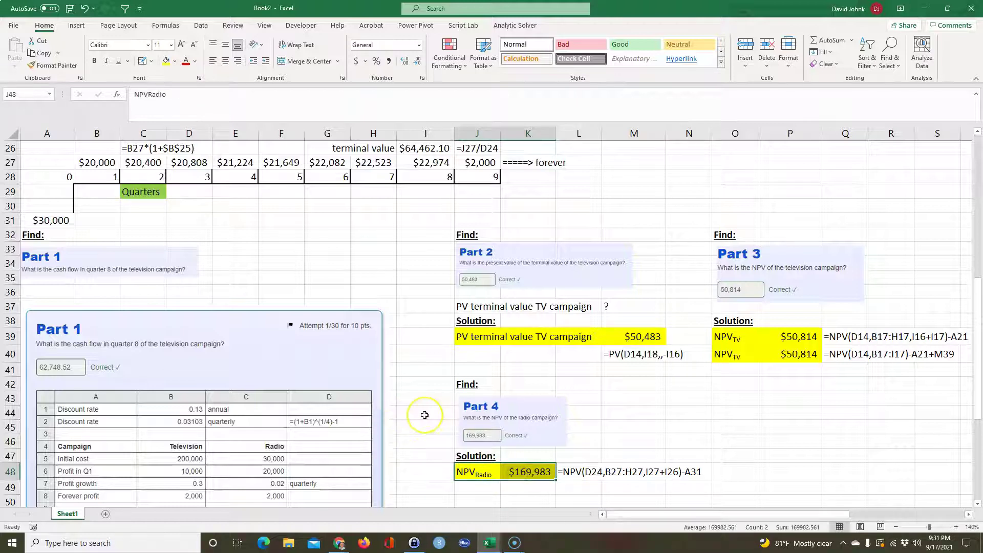
scroll(425, 415, "up", 1)
scroll(425, 415, "down", 3)
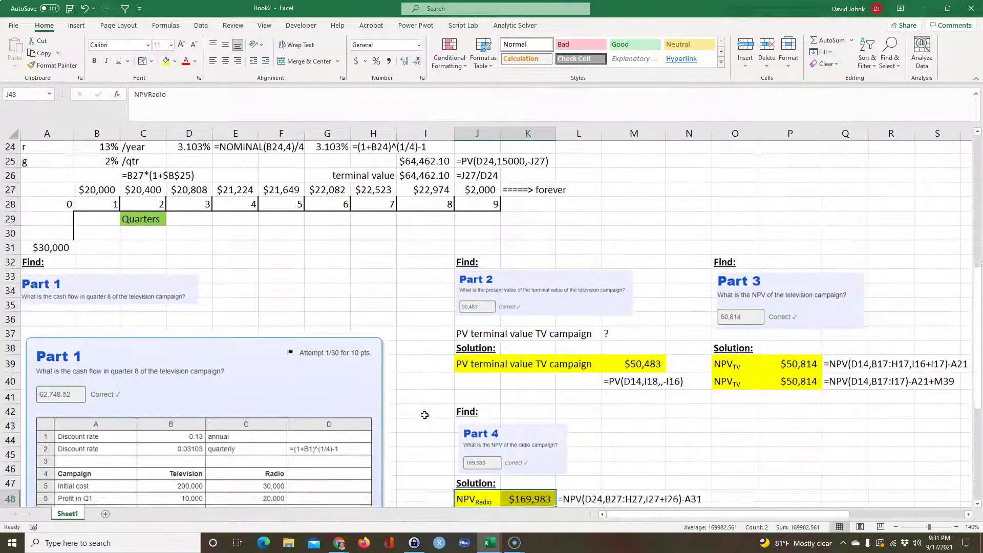
scroll(424, 415, "up", 7)
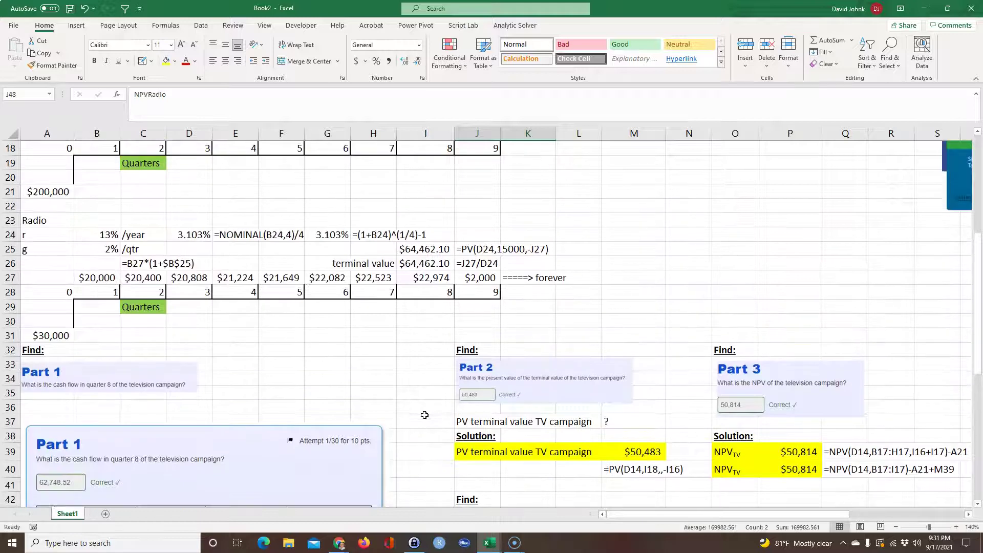
scroll(424, 414, "up", 4)
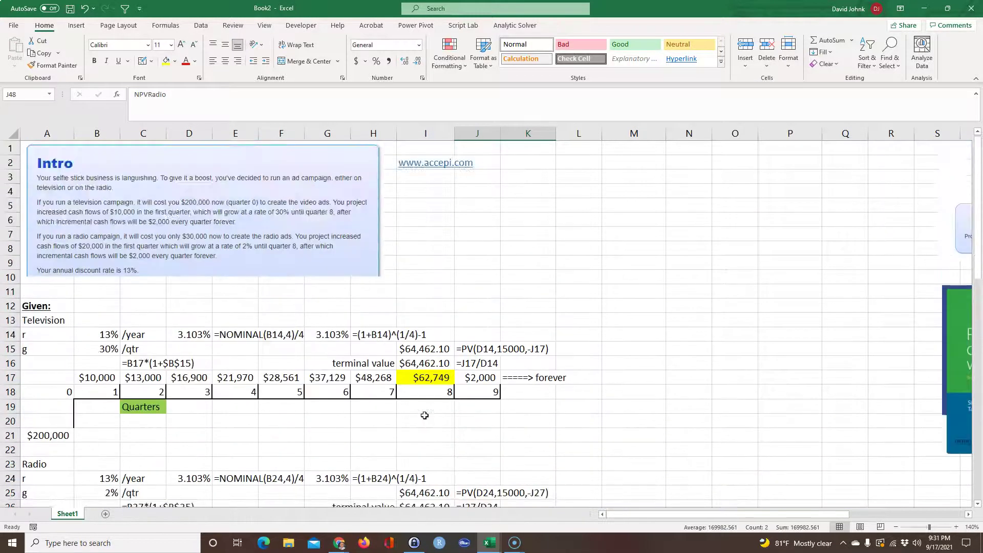
Step: Move the book cover picture beside the television and radio timelines, and the Accepi picture directly under the website link
scroll(386, 408, "down", 2)
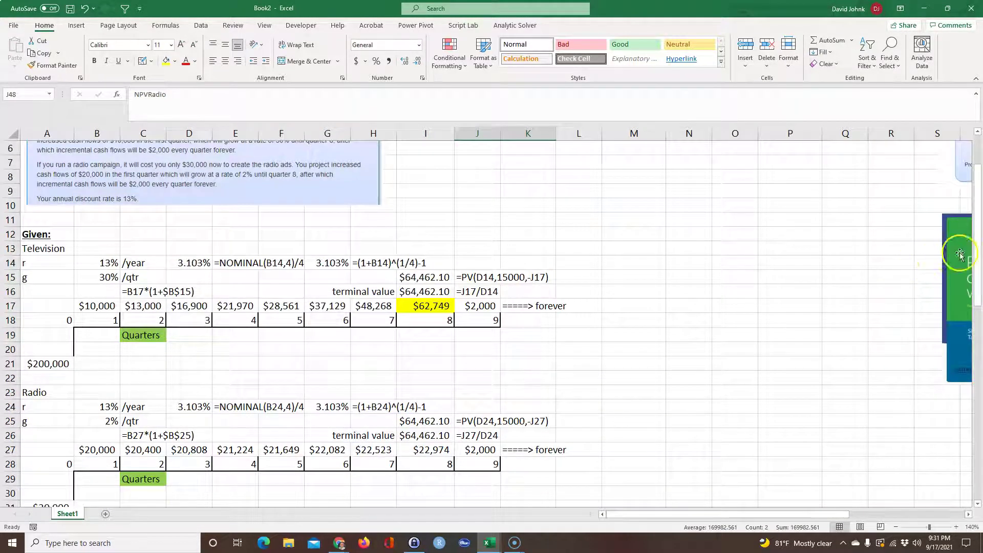
left_click_drag(957, 253, 605, 301)
scroll(752, 241, "up", 2)
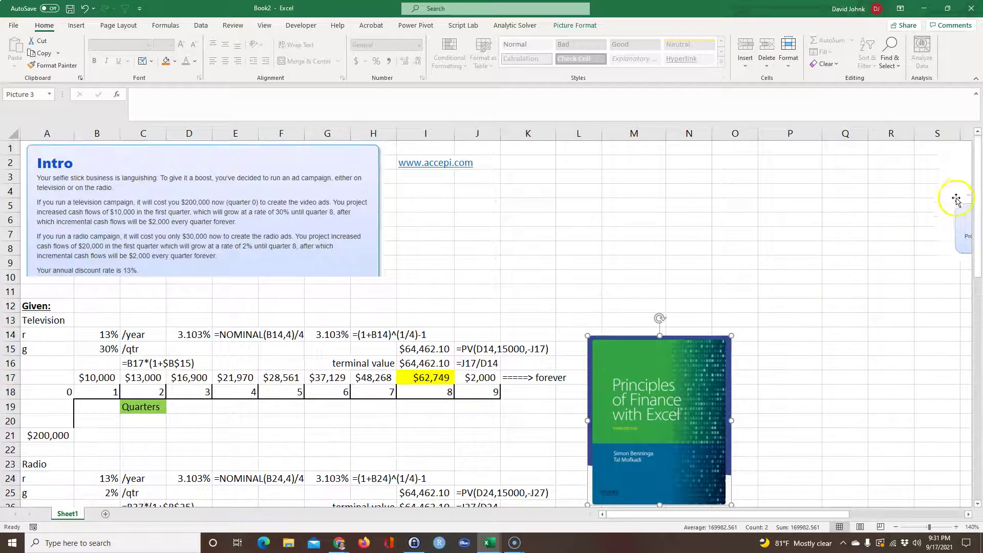
left_click(738, 216)
left_click_drag(739, 217, 420, 232)
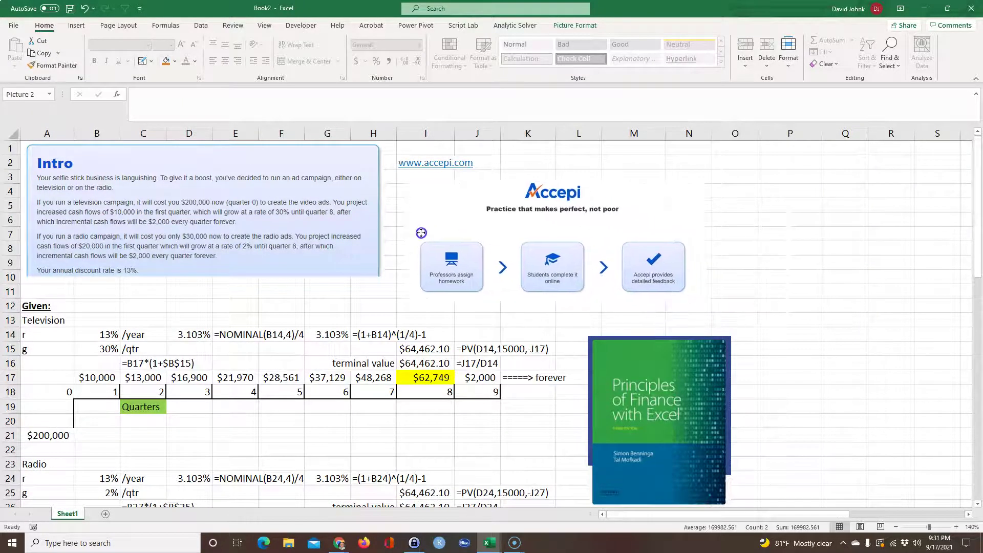
left_click_drag(688, 208, 684, 199)
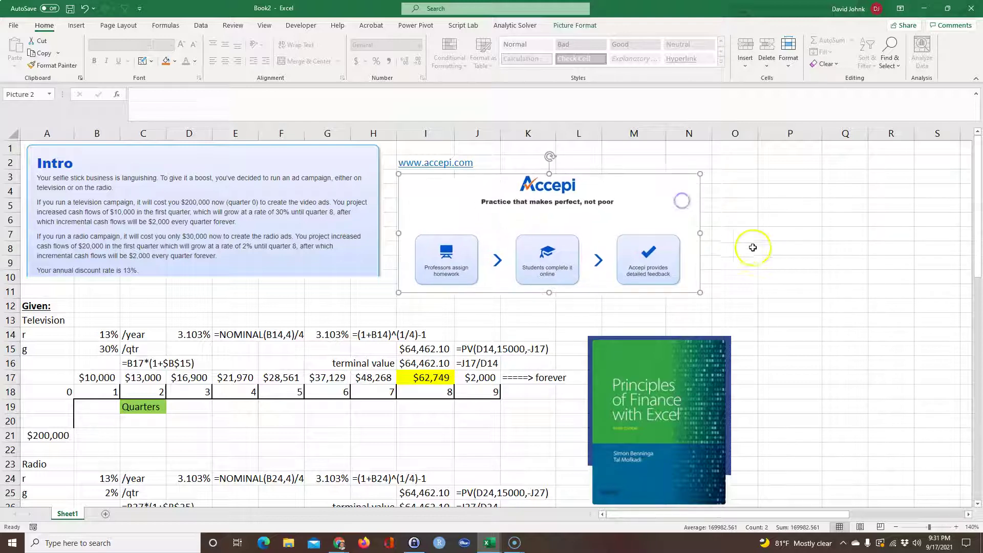
left_click(801, 255)
Step: Review the whole worksheet from the problem introduction down to the Part 4 solution and back up
scroll(713, 300, "down", 1)
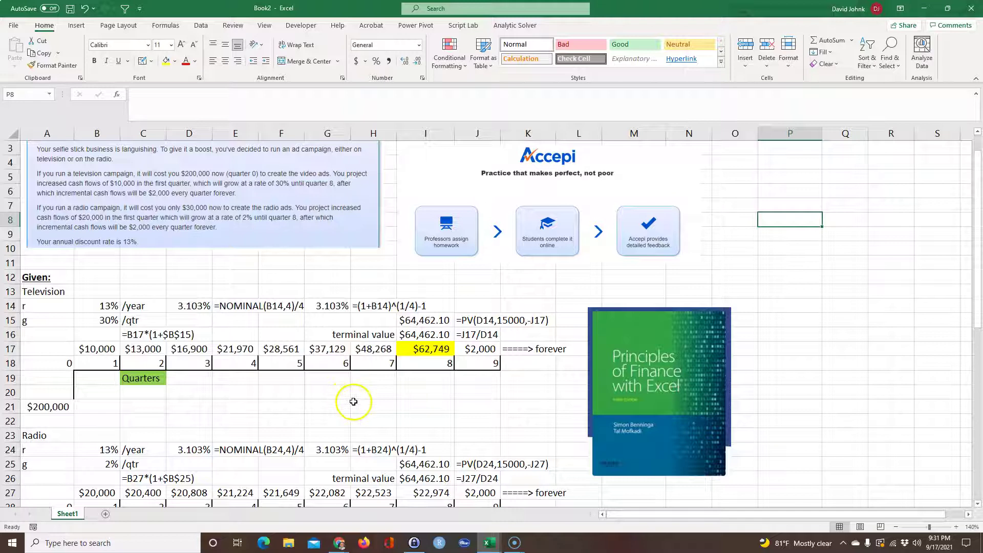
scroll(374, 397, "down", 5)
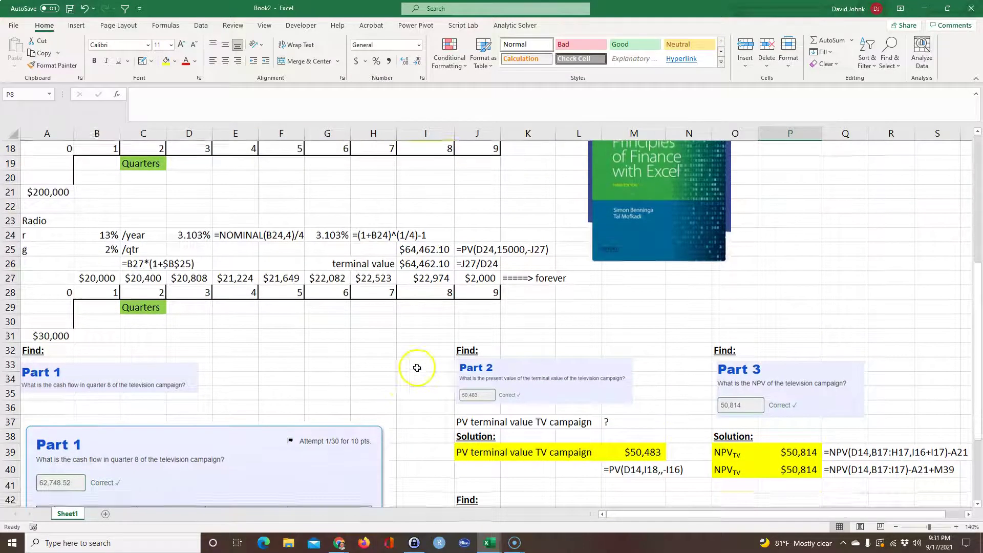
scroll(417, 369, "down", 3)
scroll(417, 379, "up", 1)
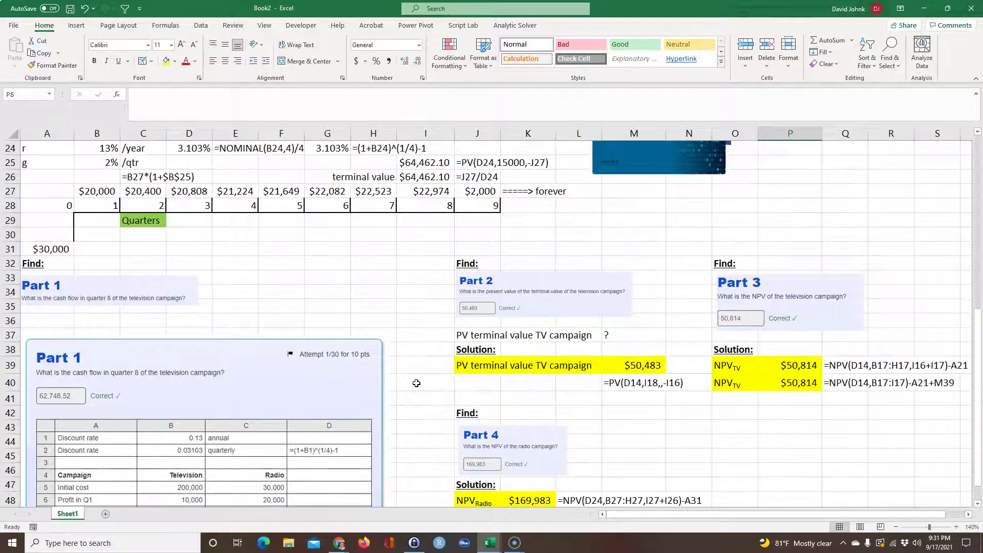
scroll(416, 383, "down", 3)
scroll(416, 383, "up", 7)
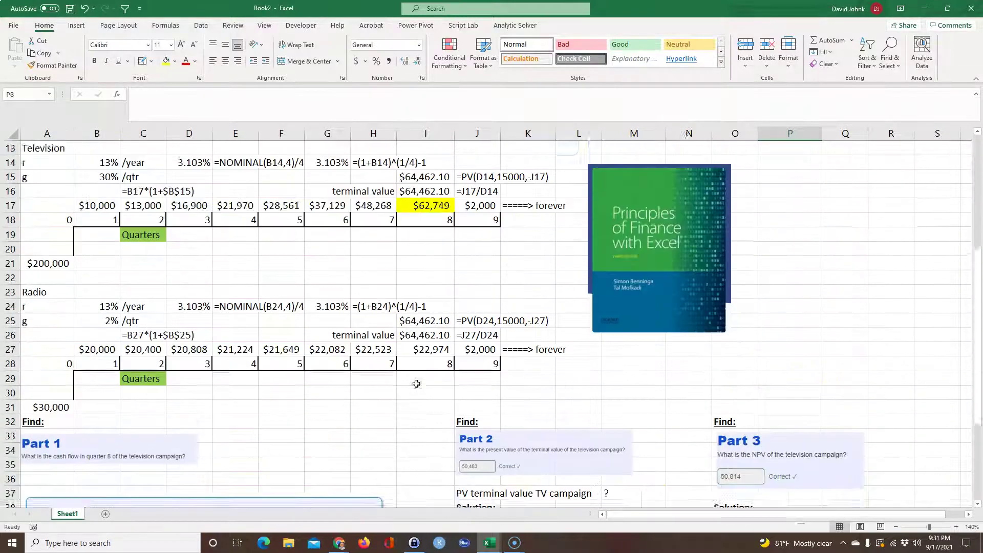
scroll(416, 384, "up", 4)
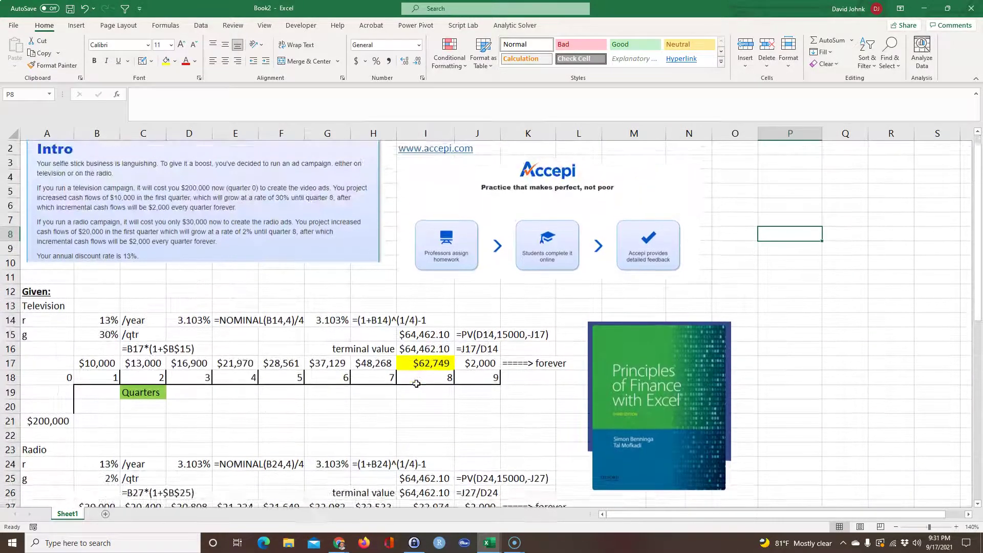